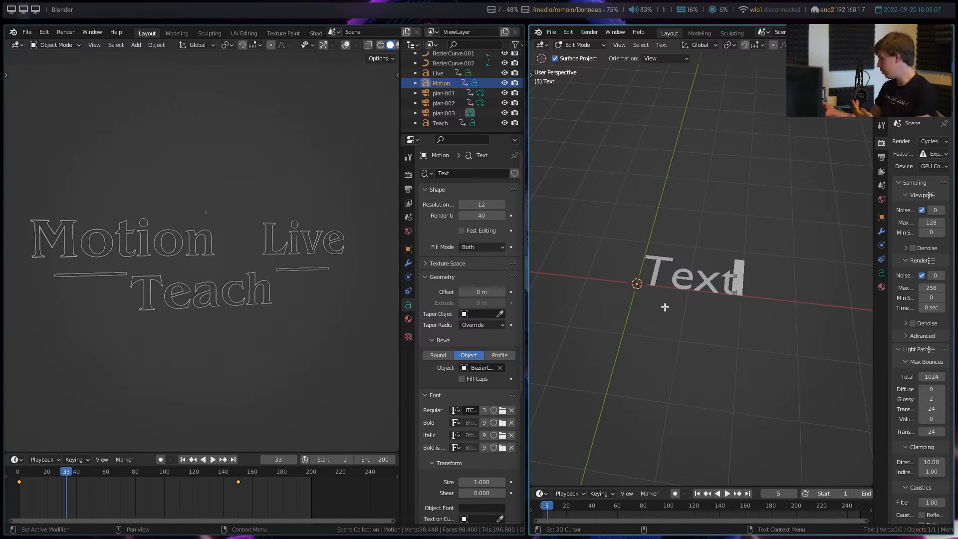
Replace the text object's placeholder content with "Stranger Things" and return to Object Mode
key("BackSpace")
key("BackSpace")
key("BackSpace")
key("BackSpace")
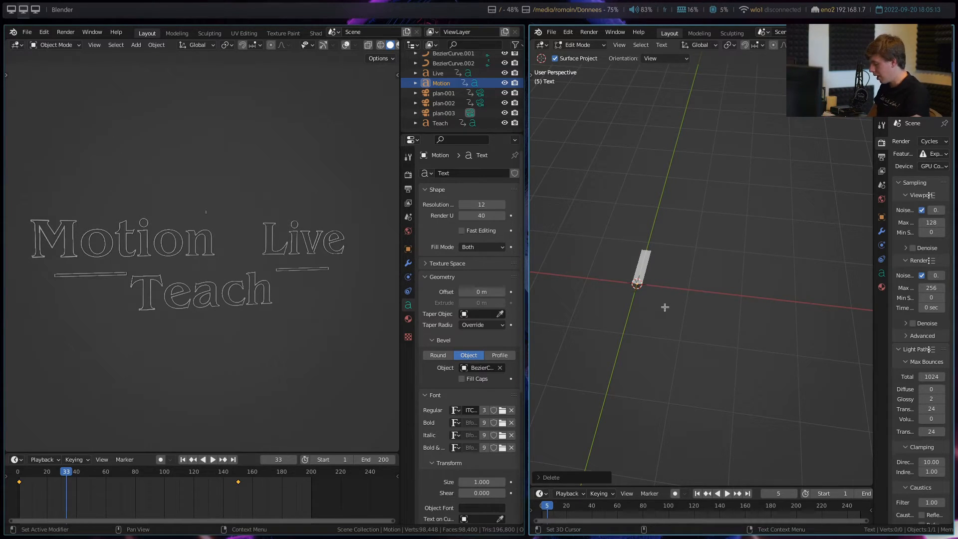
type("Stranger T")
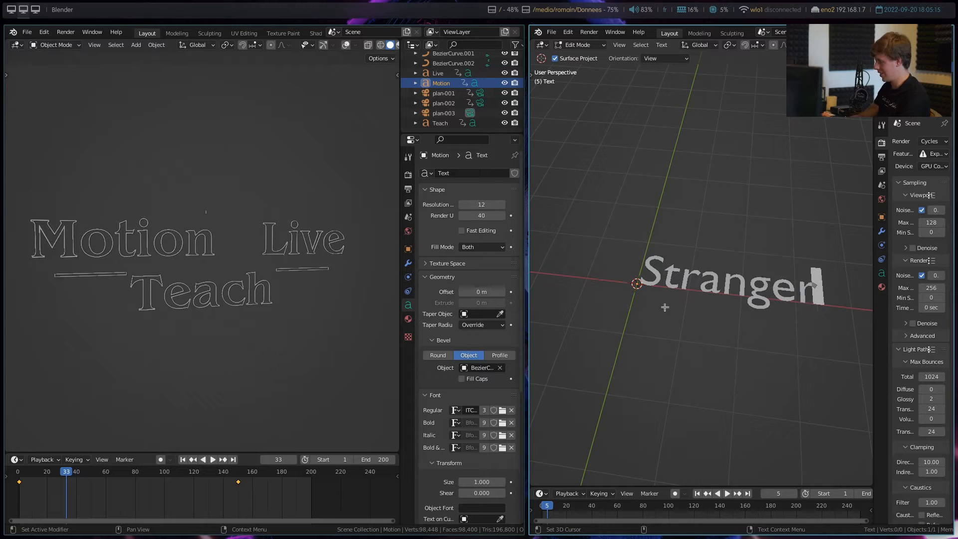
type("h")
key("Tab")
key("Left")
scroll(674, 294, "down", 5)
middle_click_drag(674, 294, 688, 332)
scroll(695, 336, "up", 4)
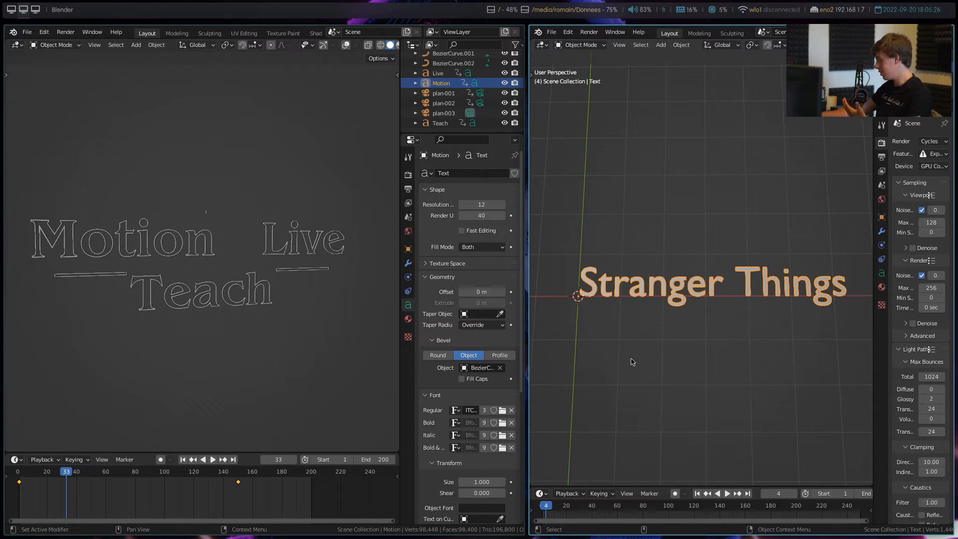
Select the Teach text in the reference file, widen its properties area and copy its regular font name
left_click(226, 299)
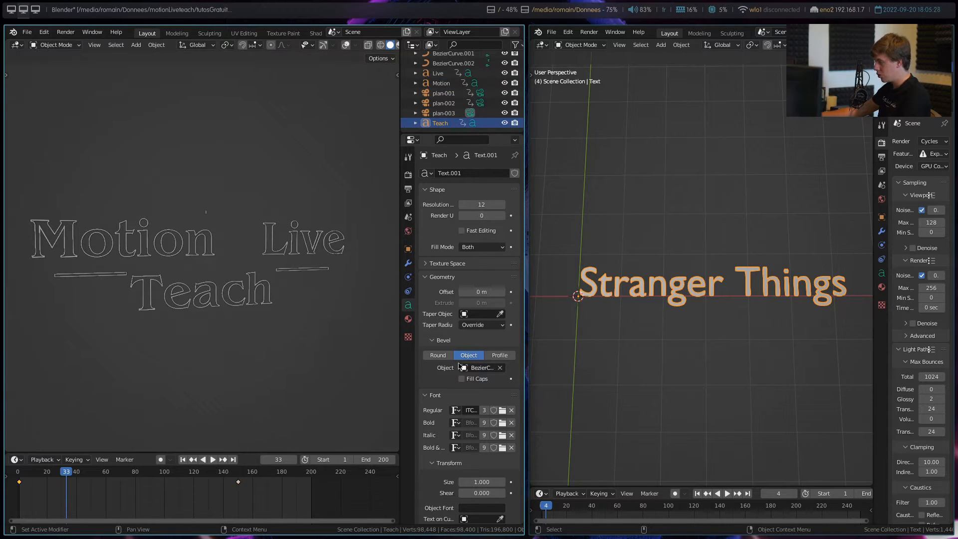
scroll(456, 434, "down", 4)
left_click_drag(401, 339, 282, 343)
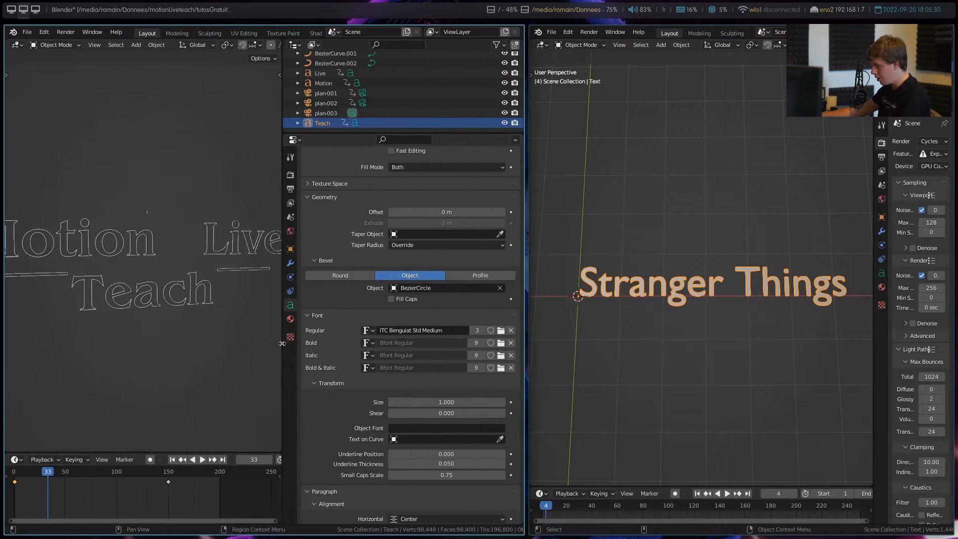
left_click(431, 334)
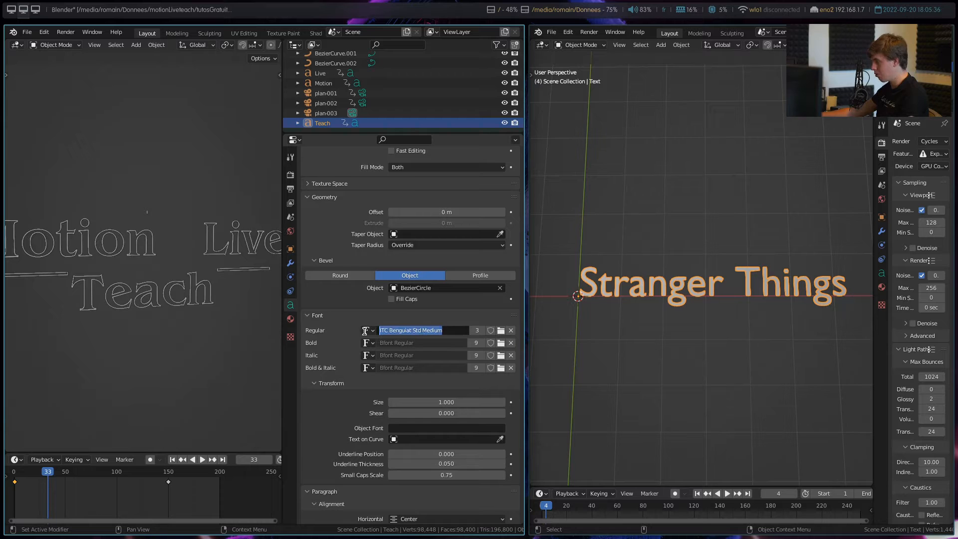
key("ctrl+c")
Switch to Chrome and search the web for "ITC Benguiat Std Medium font download"
key("super+b")
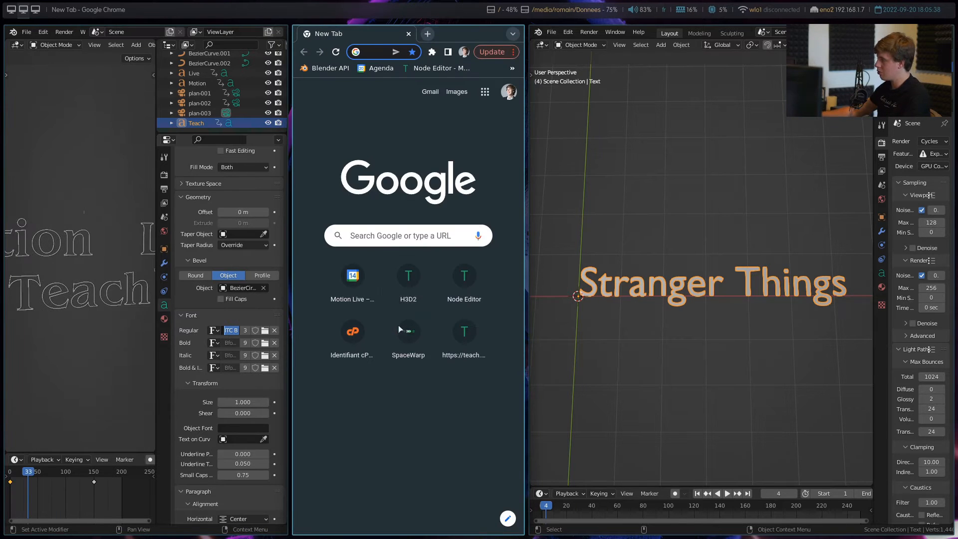
key("super+f")
key("ctrl+v")
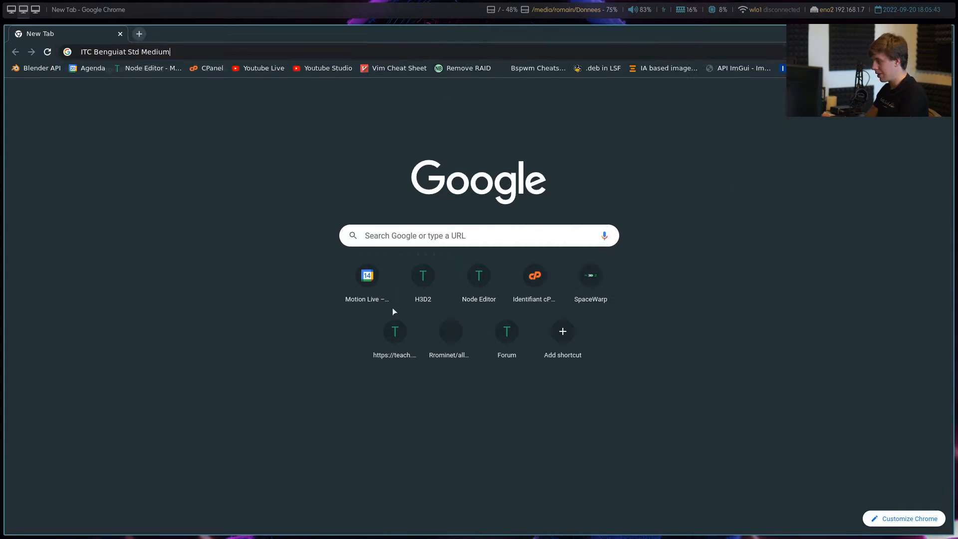
type("foot download")
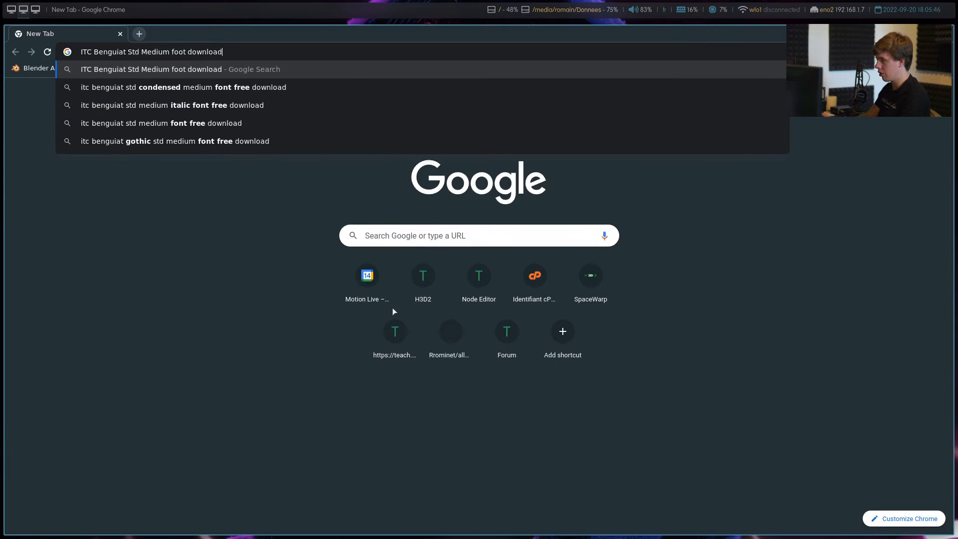
key("Return")
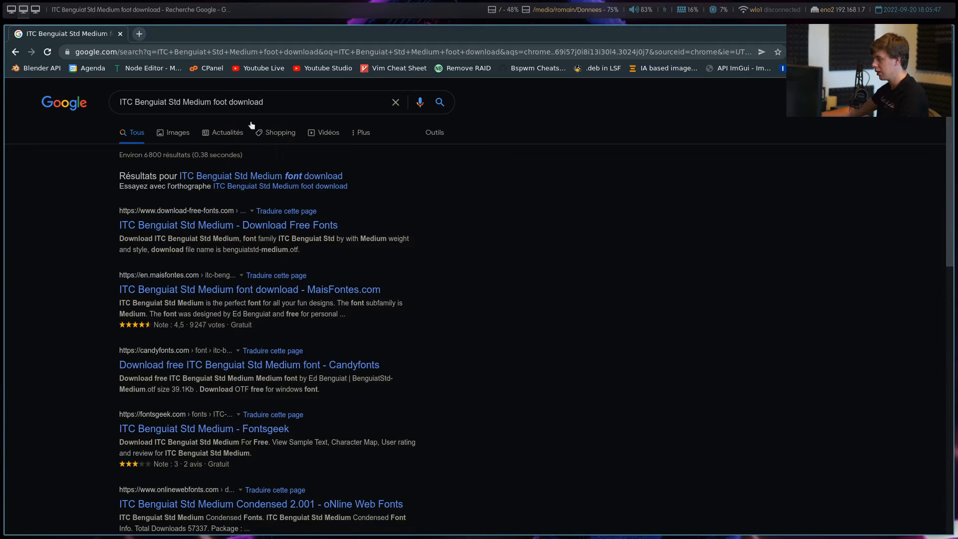
left_click(219, 103)
key("Delete")
type("n")
key("Return")
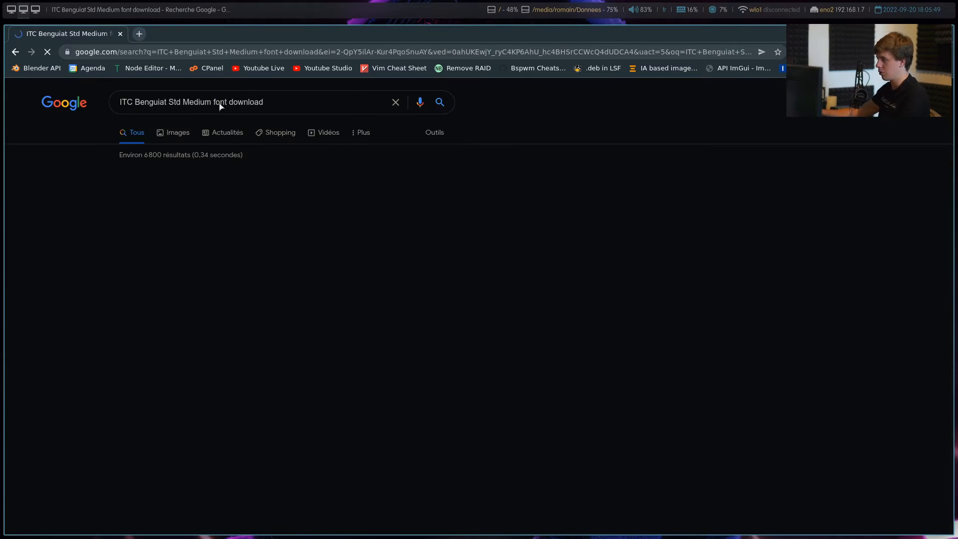
View the Download Free Fonts page for ITC Benguiat Std Medium, and close the browser
left_click(212, 180)
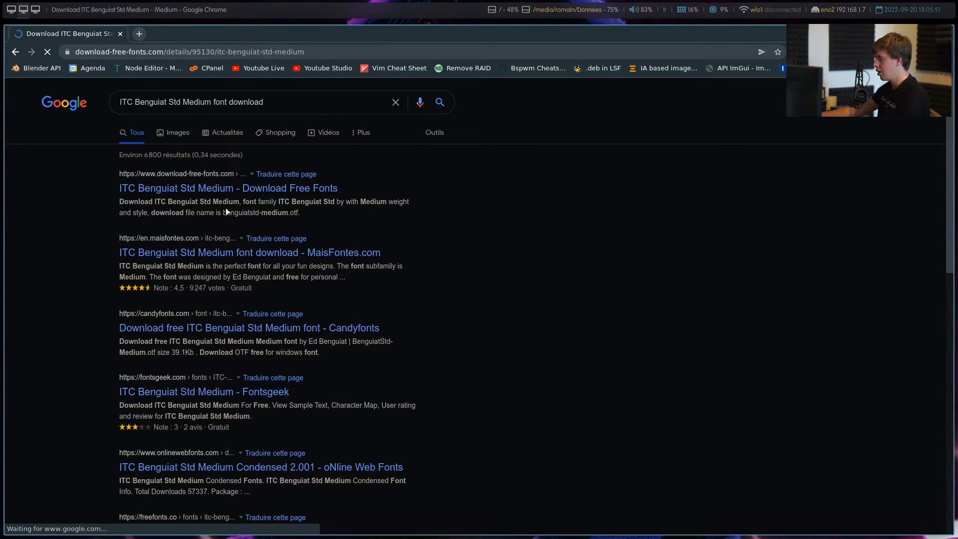
scroll(468, 353, "down", 4)
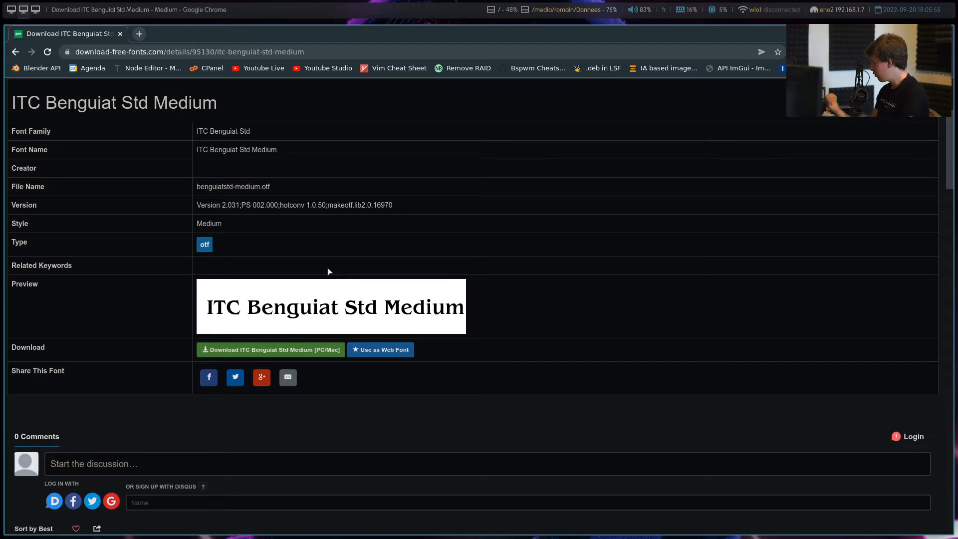
key("super+w")
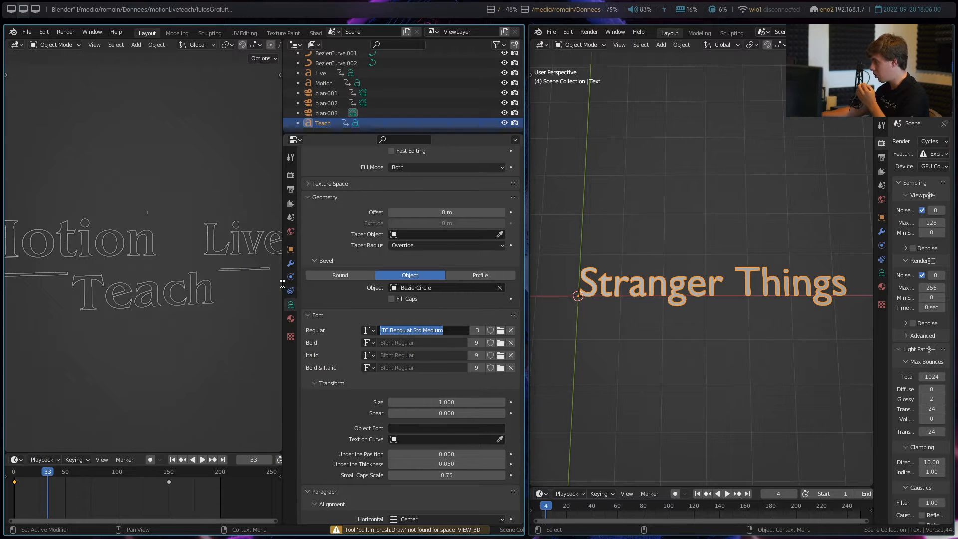
Cancel the font name edit, and widen the window with the Stranger Things text and its properties area
key("Escape")
left_click_drag(283, 285, 385, 285)
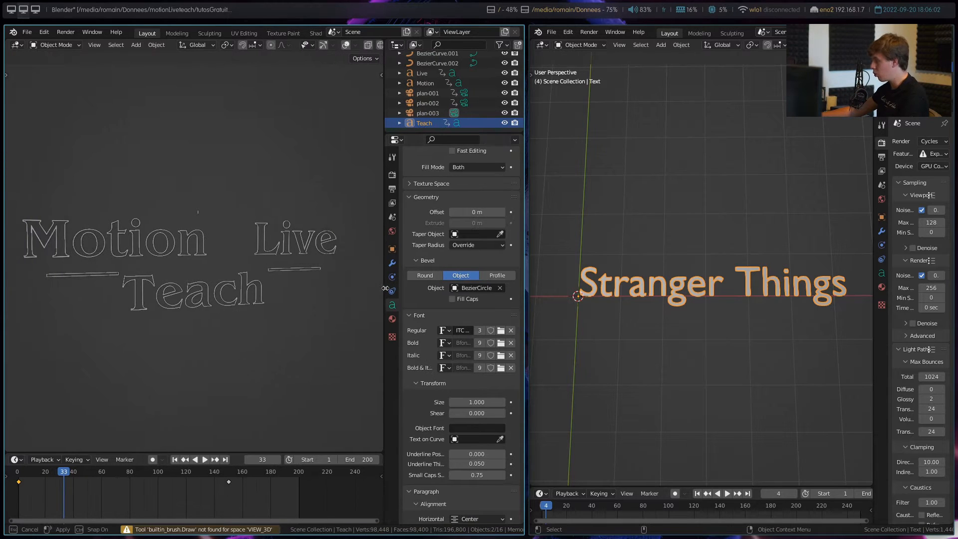
left_click_drag(536, 259, 414, 261)
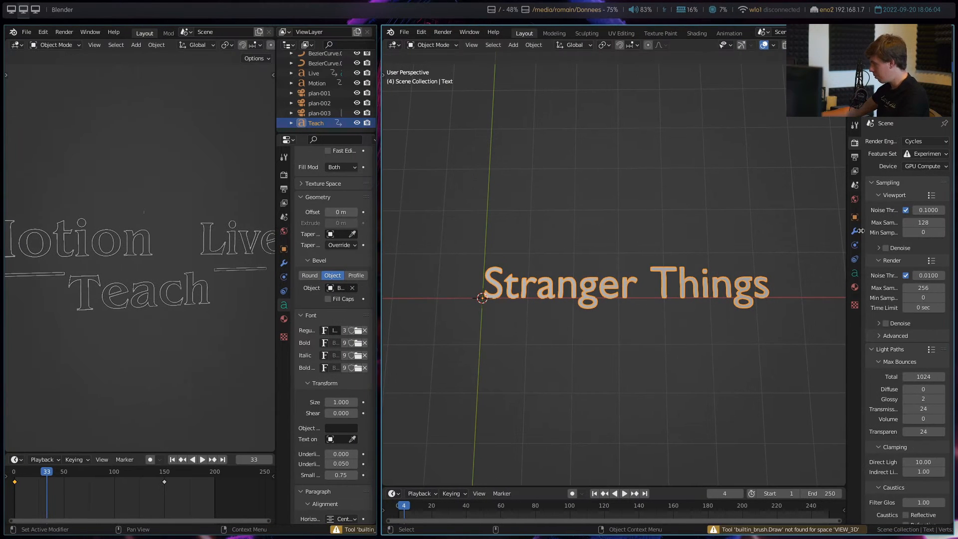
left_click_drag(850, 268, 724, 289)
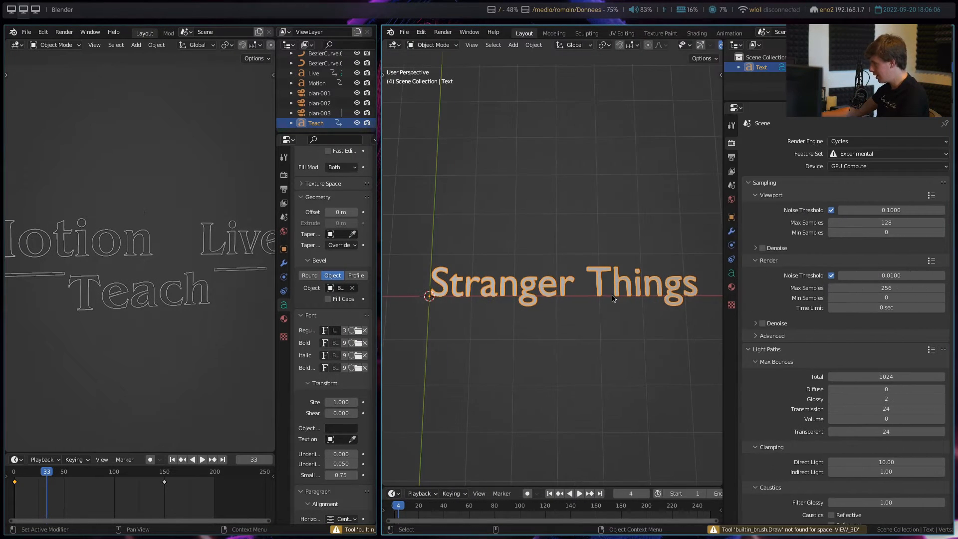
Load ITC Benguiat Std Medium (BenguiatStd-Medium.otf) as the regular font of the Stranger Things text
left_click(732, 273)
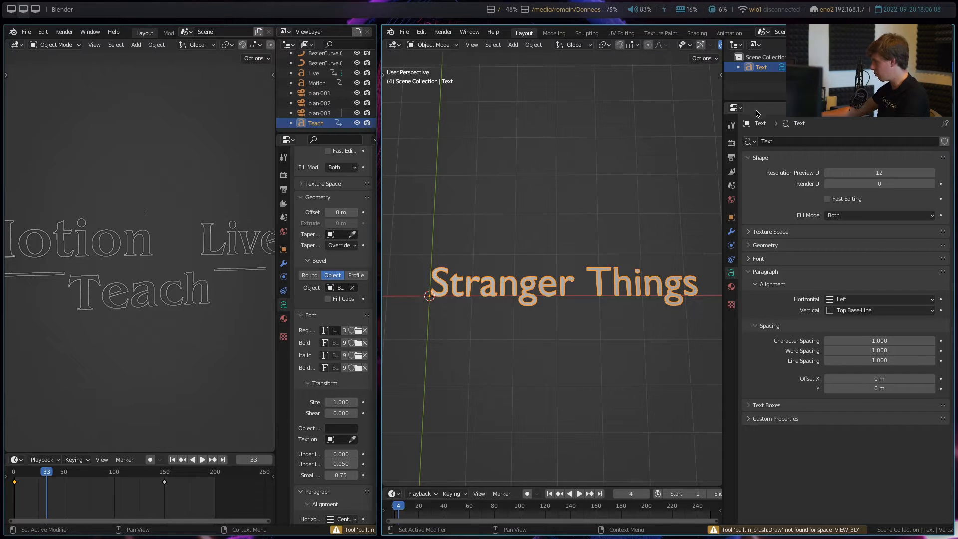
left_click(759, 259, "ctrl")
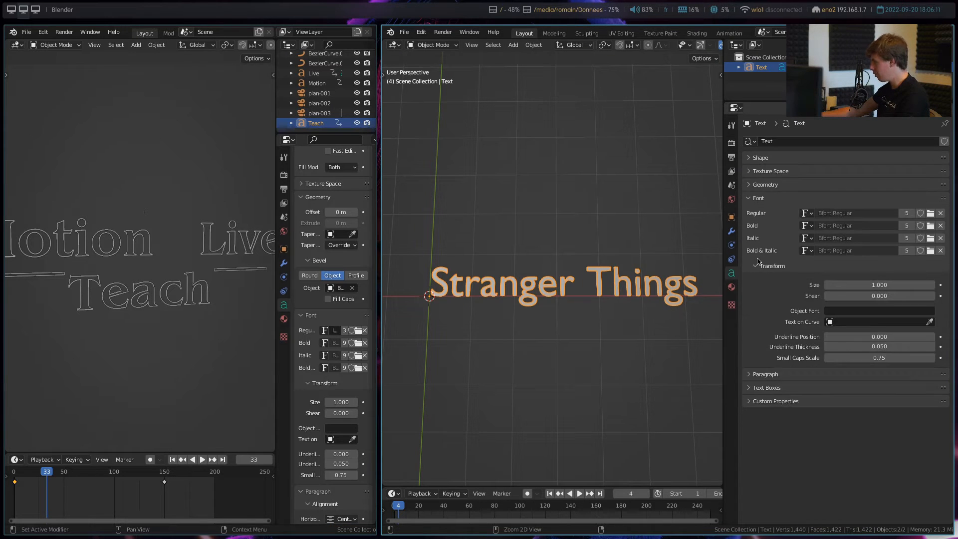
left_click(931, 214)
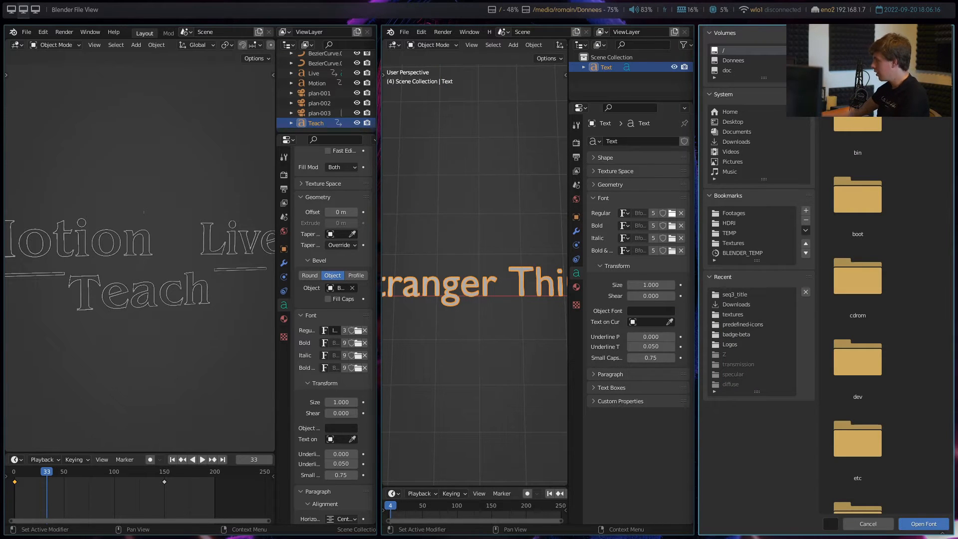
left_click_drag(699, 269, 617, 270)
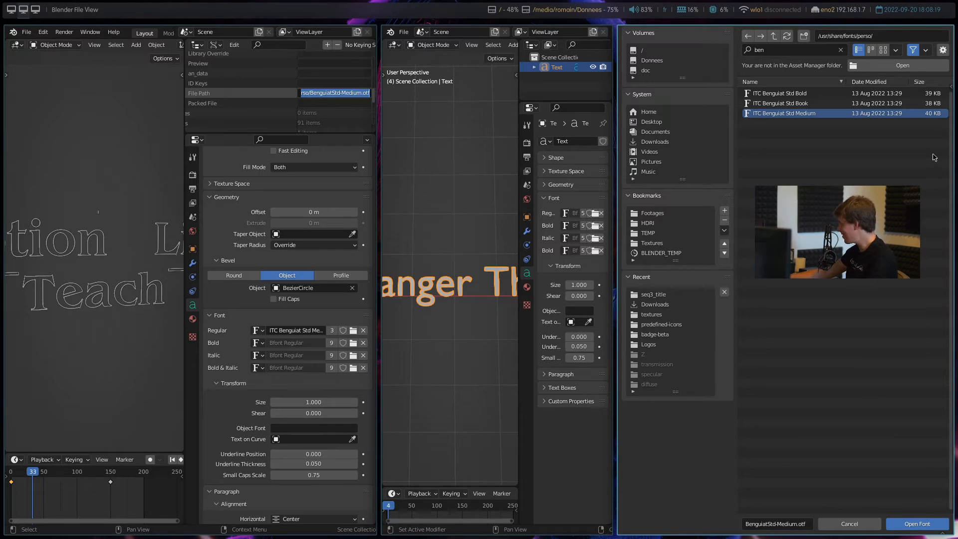
left_click(902, 528)
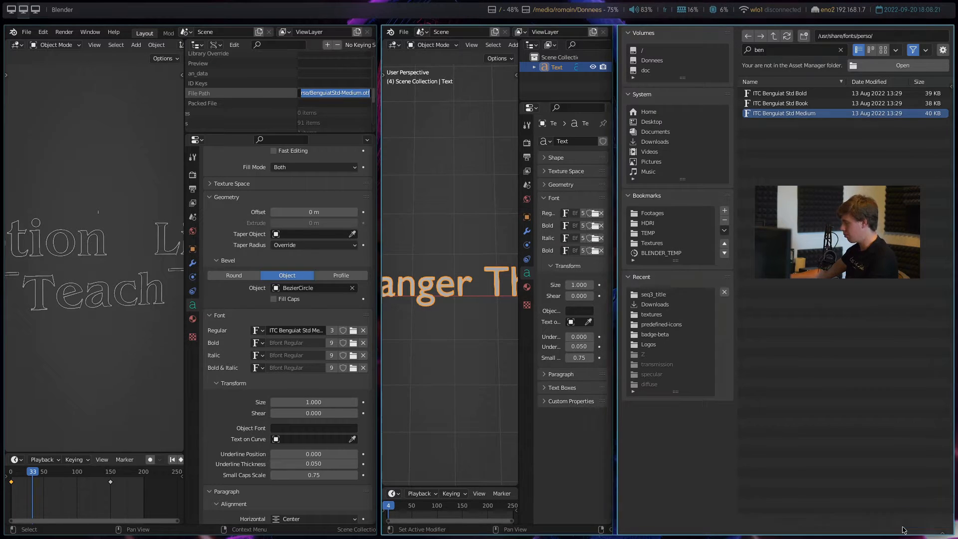
mouse_move(568, 310)
middle_mouse_down()
mouse_move(581, 318)
mouse_move(574, 304)
middle_mouse_up()
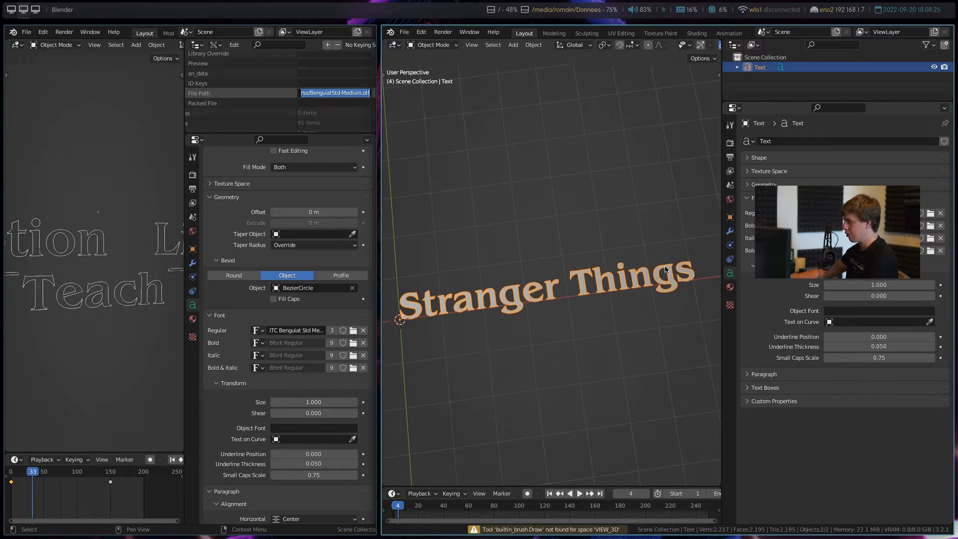
scroll(549, 273, "down", 2)
Maximize the reference file's viewport and examine the outlined letters of the Motion text up close
left_click_drag(380, 266, 301, 270)
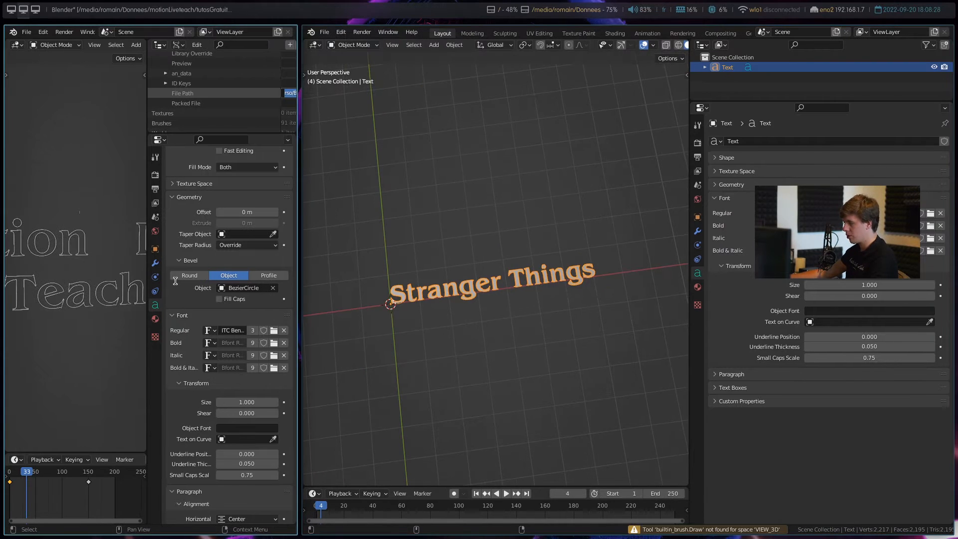
key("ctrl+space")
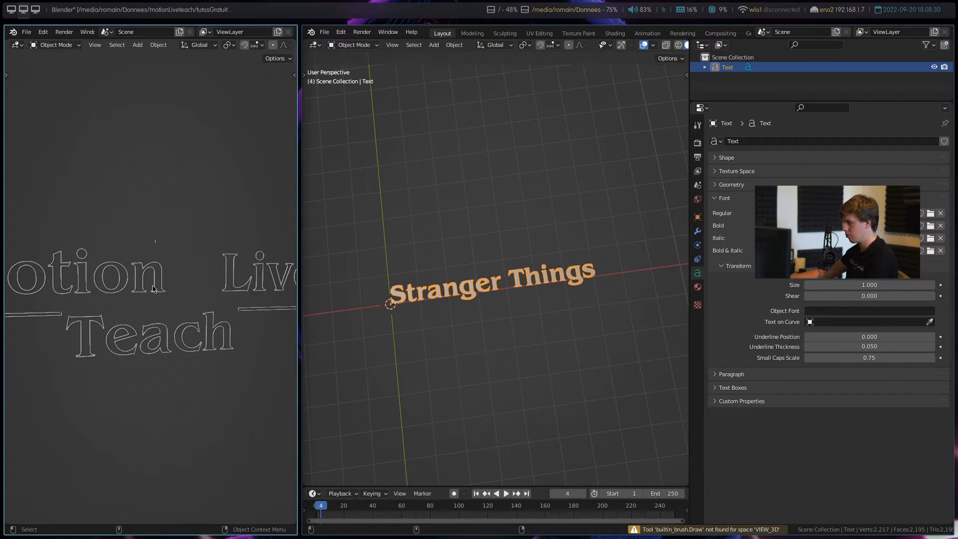
mouse_move(180, 306)
middle_mouse_down()
mouse_move(188, 310)
mouse_move(174, 309)
middle_mouse_up()
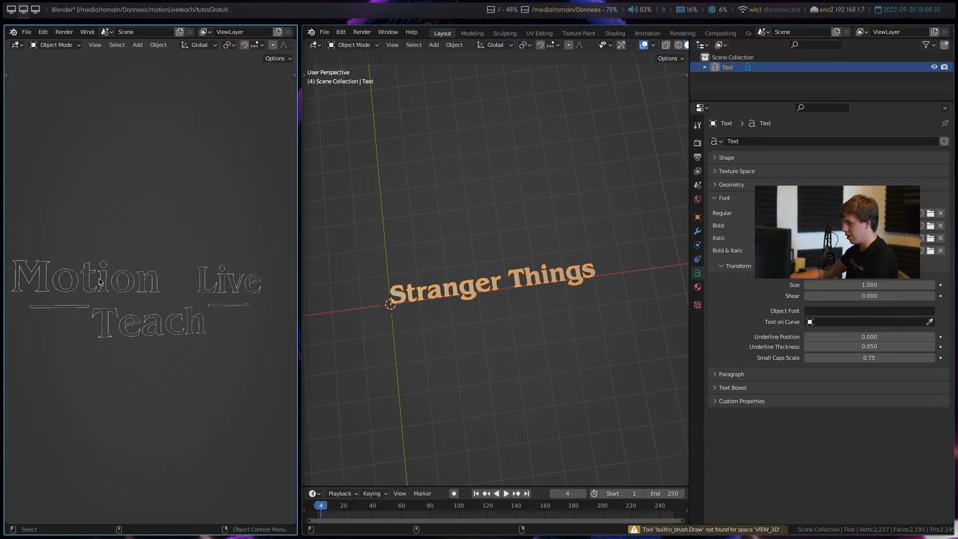
middle_click_drag(27, 276, 116, 314, "shift")
scroll(102, 282, "up", 6)
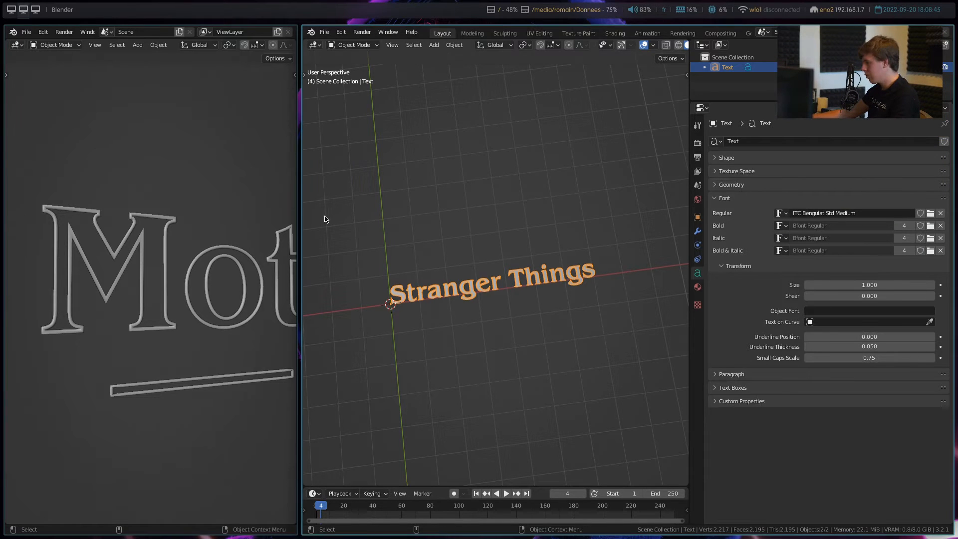
Enlarge the viewport and set the Stranger Things text's bevel mode to Object in its geometry settings
scroll(461, 317, "up", 2)
middle_click_drag(490, 294, 524, 282)
left_click_drag(690, 318, 793, 316)
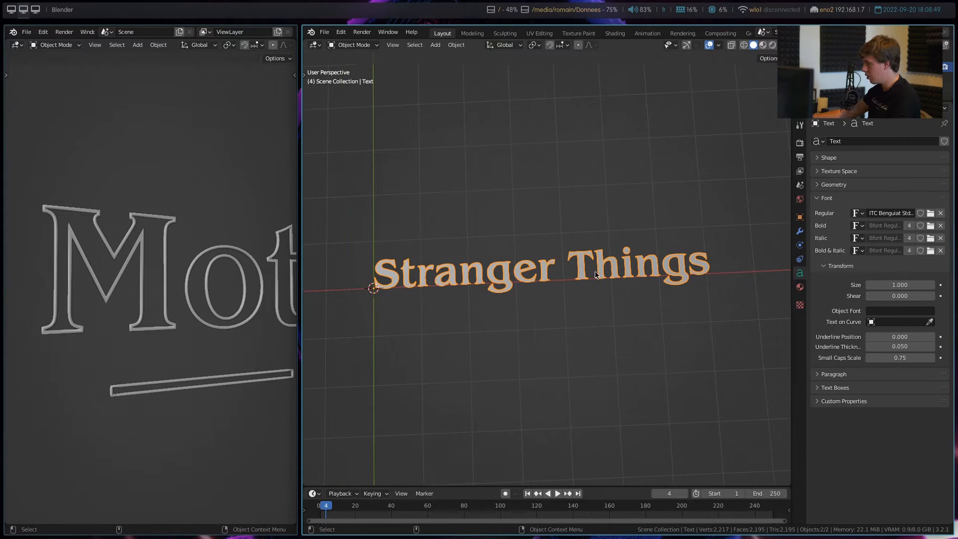
scroll(509, 299, "down", 2)
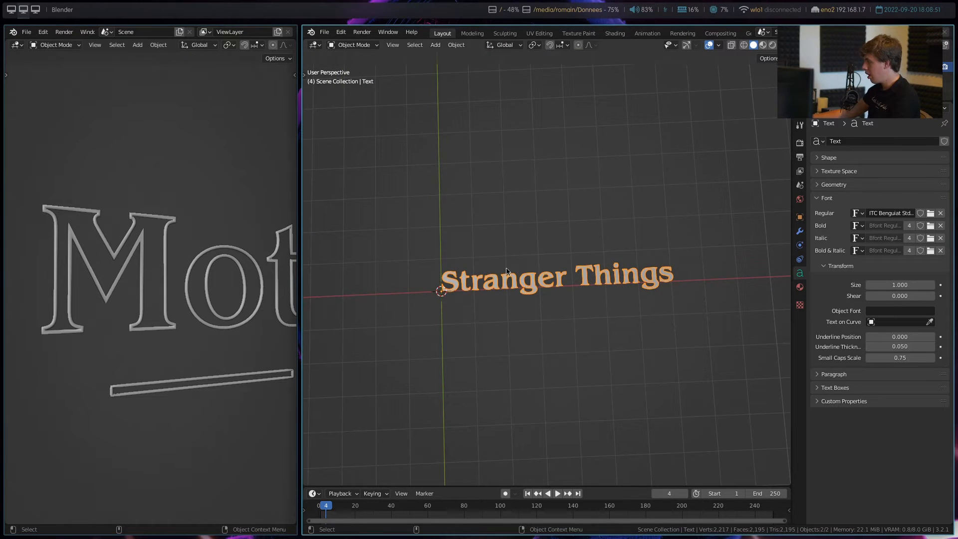
scroll(477, 321, "up", 3)
middle_click_drag(477, 321, 504, 324, "shift")
left_click(518, 250)
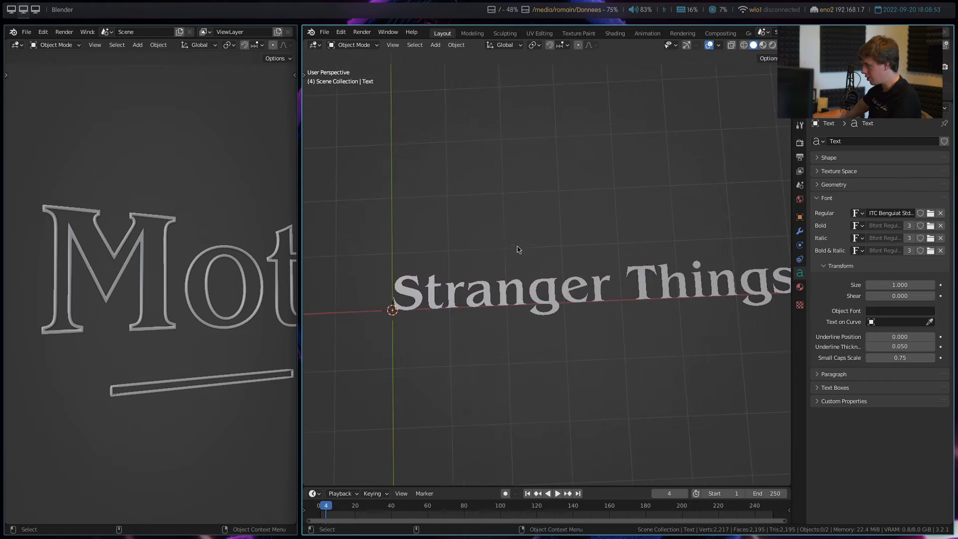
middle_click_drag(518, 250, 512, 229)
left_click(698, 303)
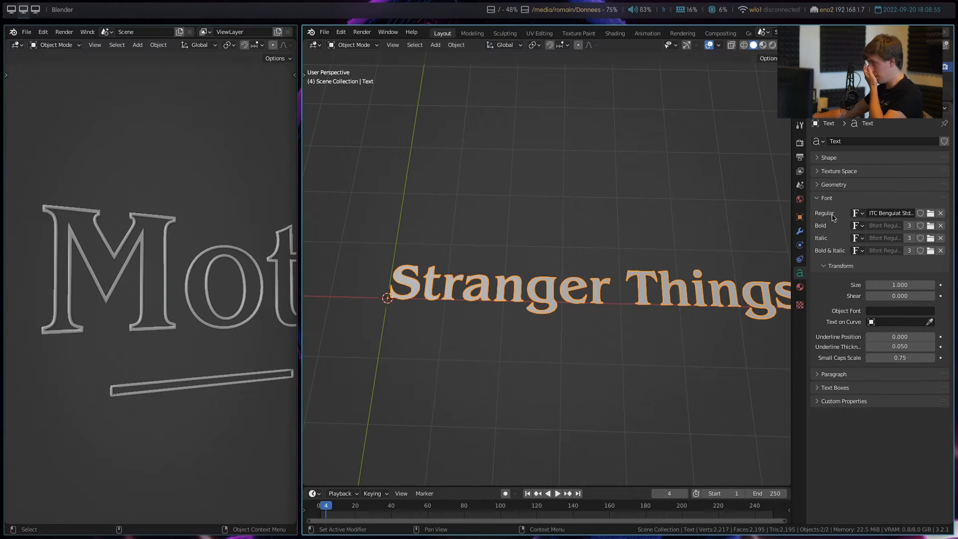
left_click(828, 198)
left_click(834, 185)
left_click(893, 263)
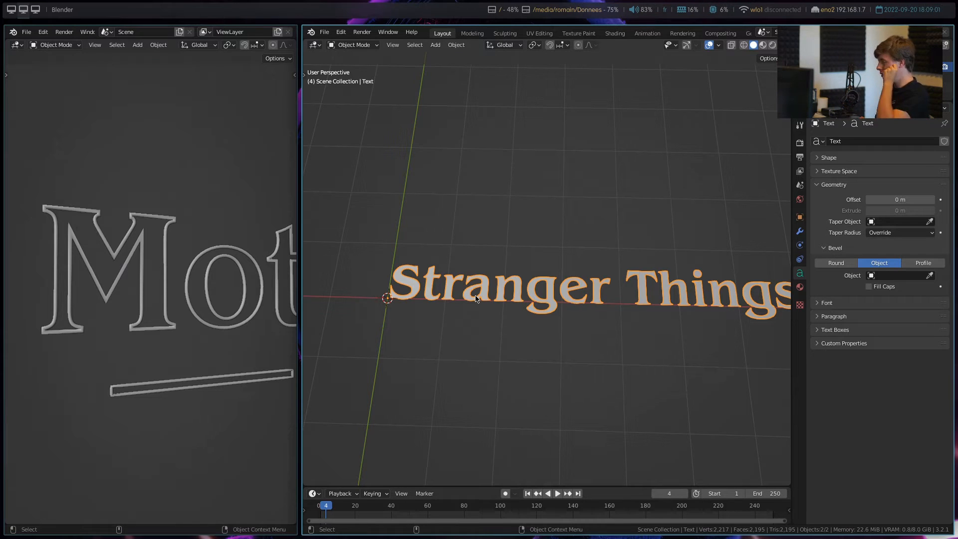
Deselect the Stranger Things text and add a Bezier circle curve at the origin
middle_click_drag(477, 299, 544, 448)
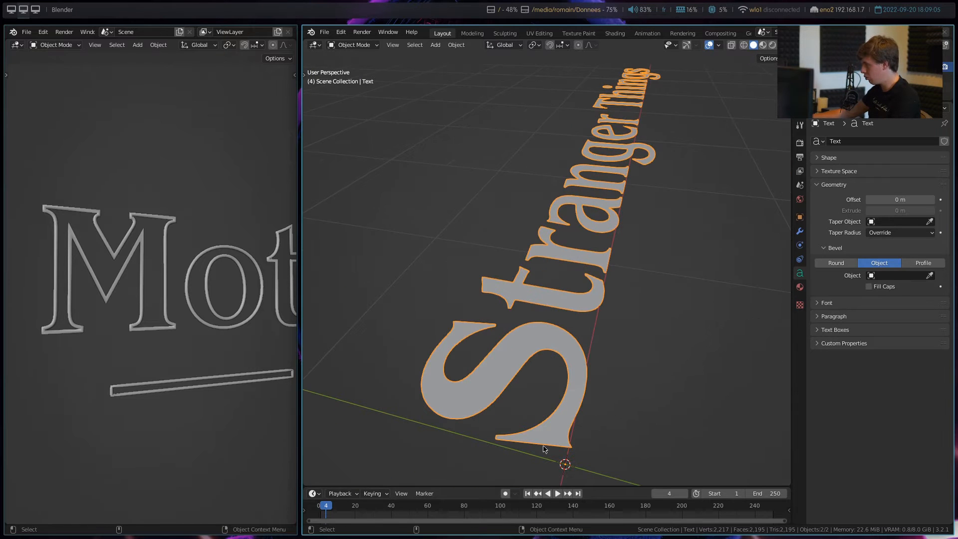
scroll(563, 335, "down", 5)
left_click_drag(591, 359, 483, 359, "alt")
left_click(550, 353)
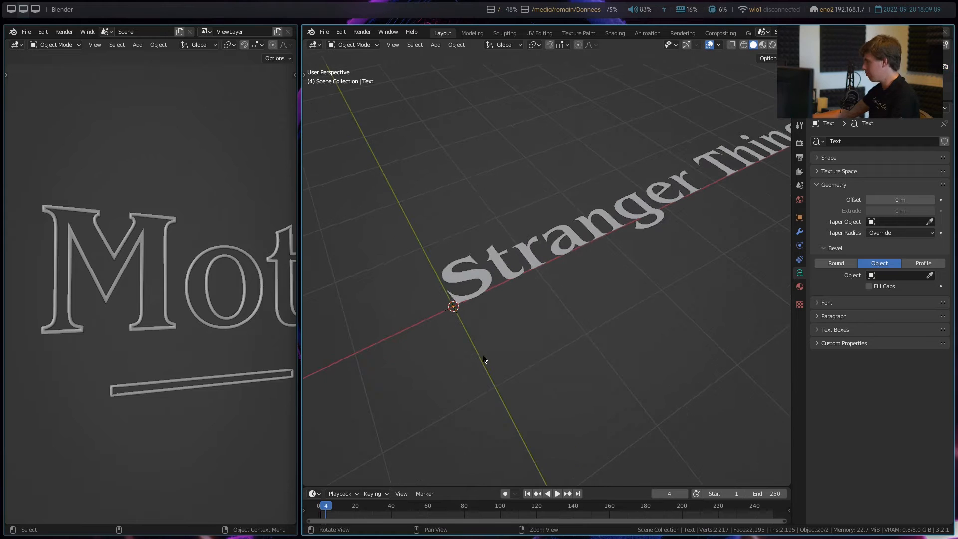
key("shift+a")
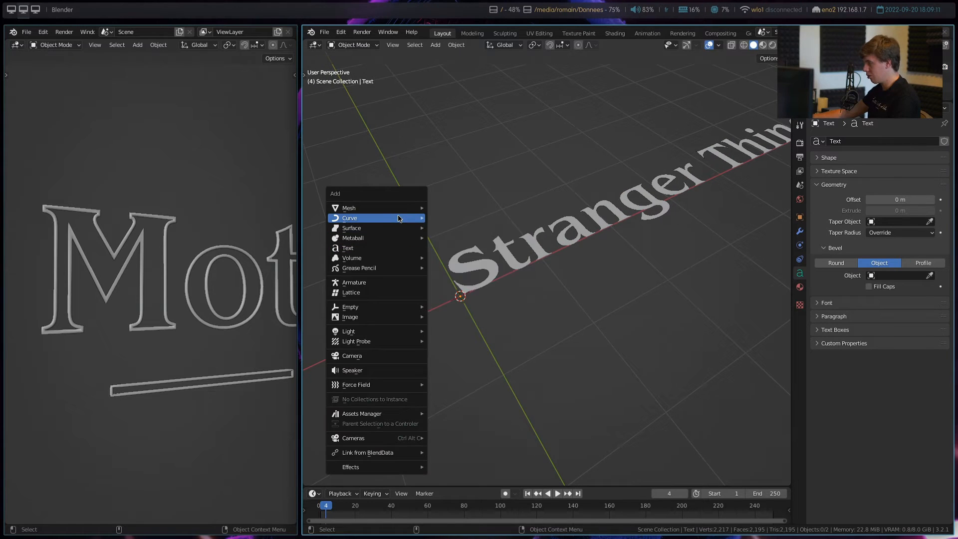
mouse_move(393, 218)
left_click(449, 228)
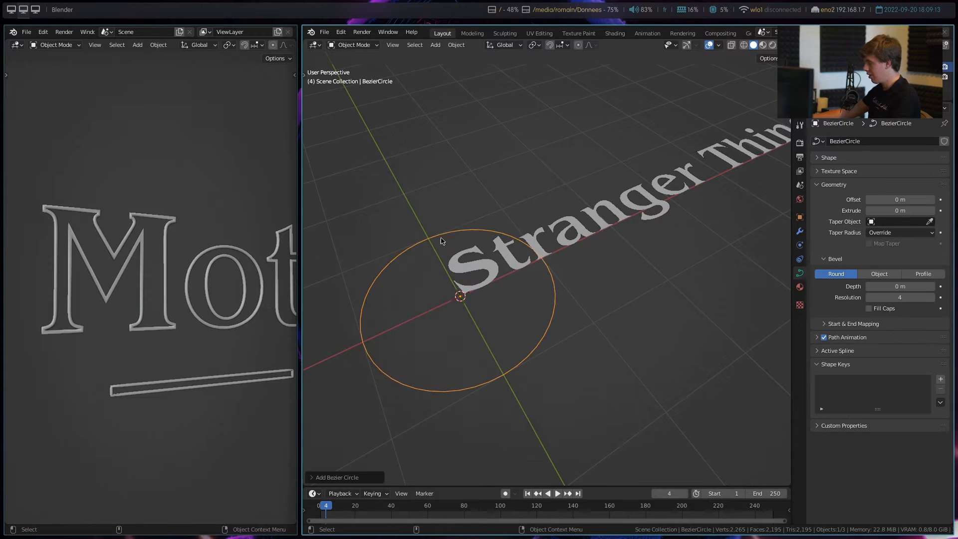
Examine the rounded tube outlines of the reference Motion letters up close and the flat Stranger Things letters
left_click_drag(444, 229, 558, 259, "alt")
scroll(605, 265, "up", 1)
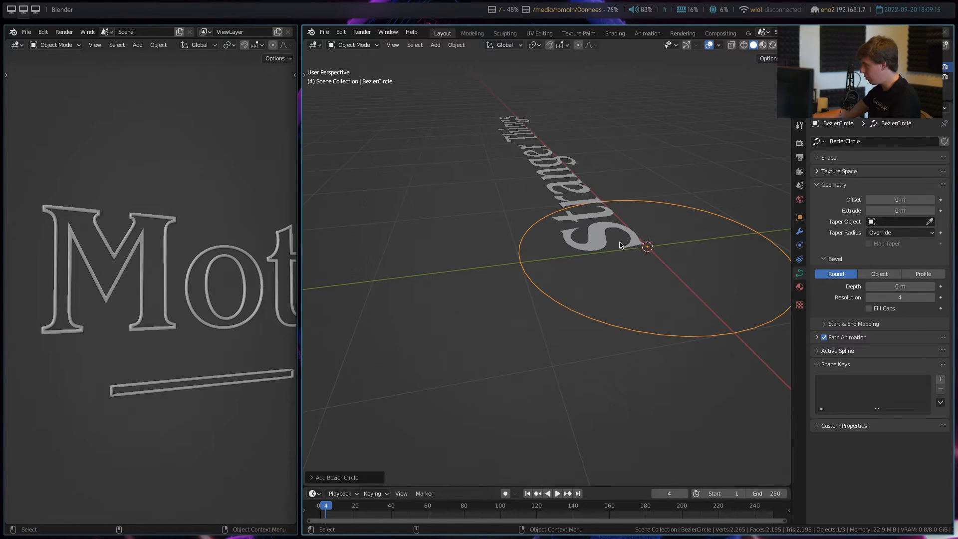
scroll(194, 303, "up", 6)
middle_click_drag(182, 311, 217, 305)
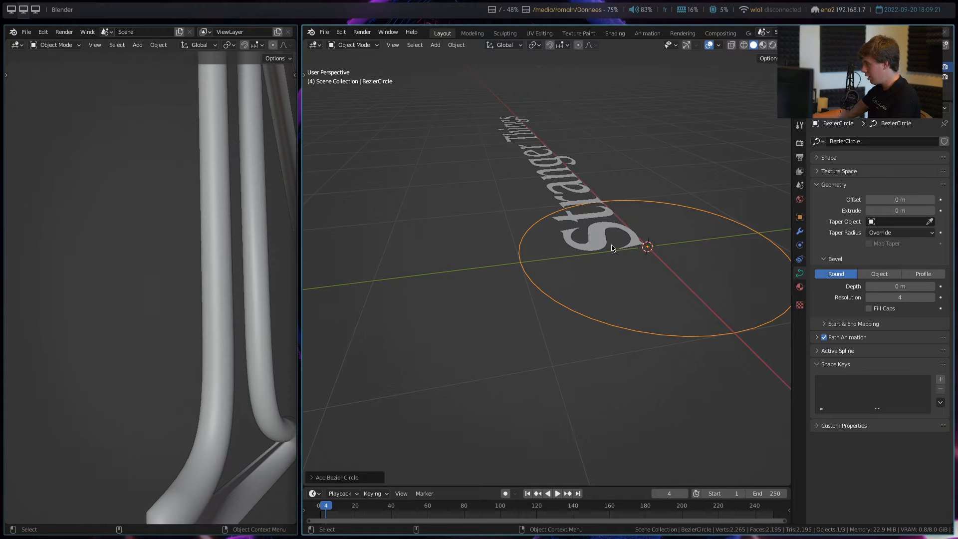
right_click_drag(278, 303, 220, 309, "alt")
left_click_drag(220, 308, 169, 315, "alt")
right_click_drag(169, 314, 158, 317, "alt")
left_click_drag(158, 317, 214, 312, "alt")
scroll(610, 308, "up", 12)
scroll(505, 323, "down", 5)
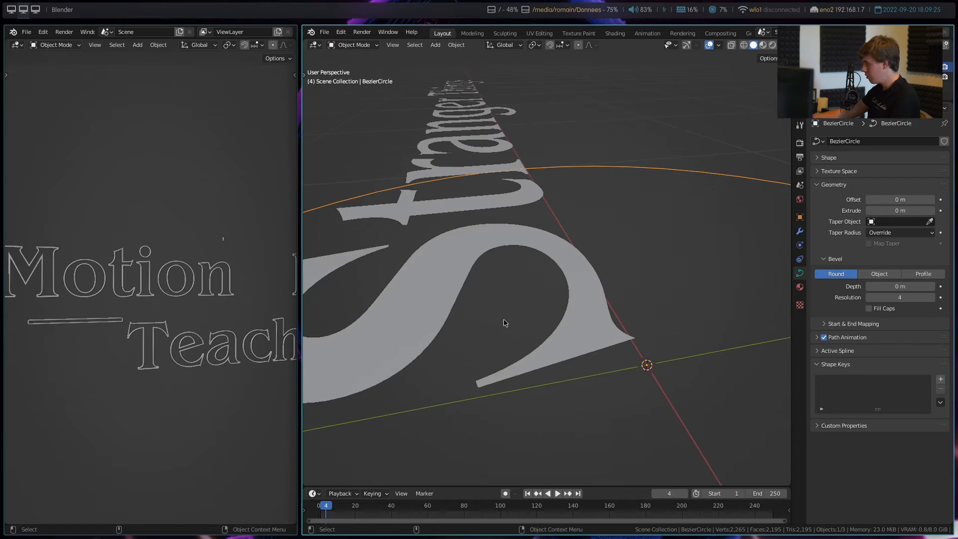
Assign BezierCircle as the bevel object of the Stranger Things text
left_click(580, 261)
left_click(892, 221)
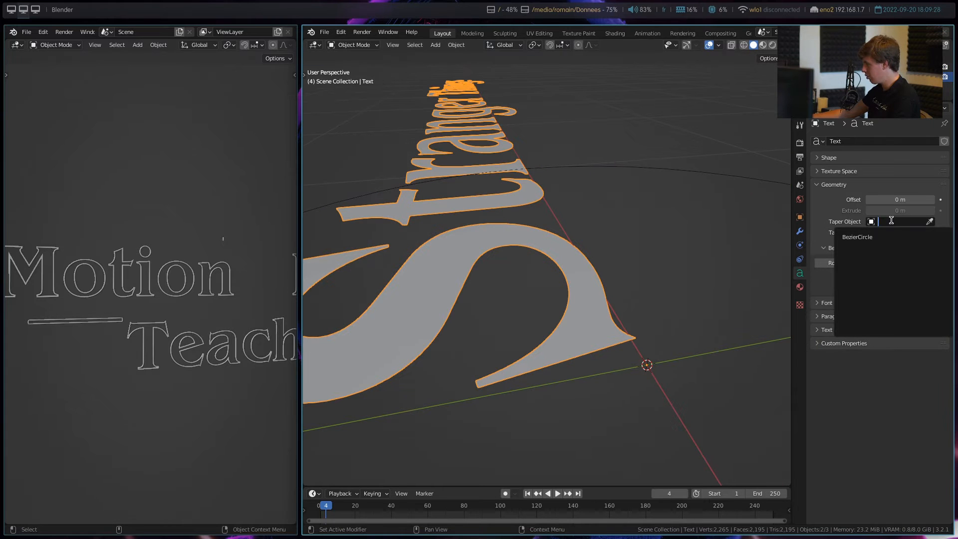
left_click(826, 208)
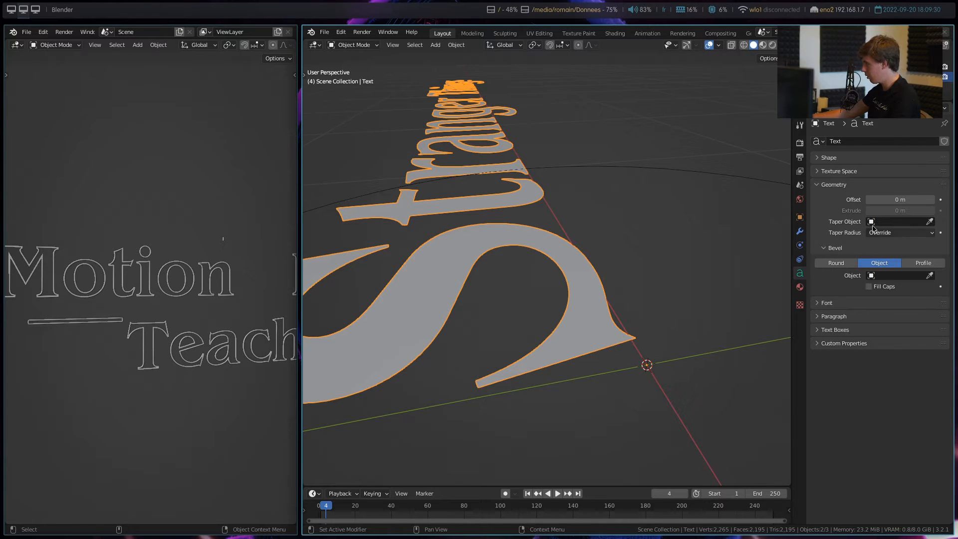
left_click(893, 275)
left_click(887, 289)
scroll(646, 297, "down", 8)
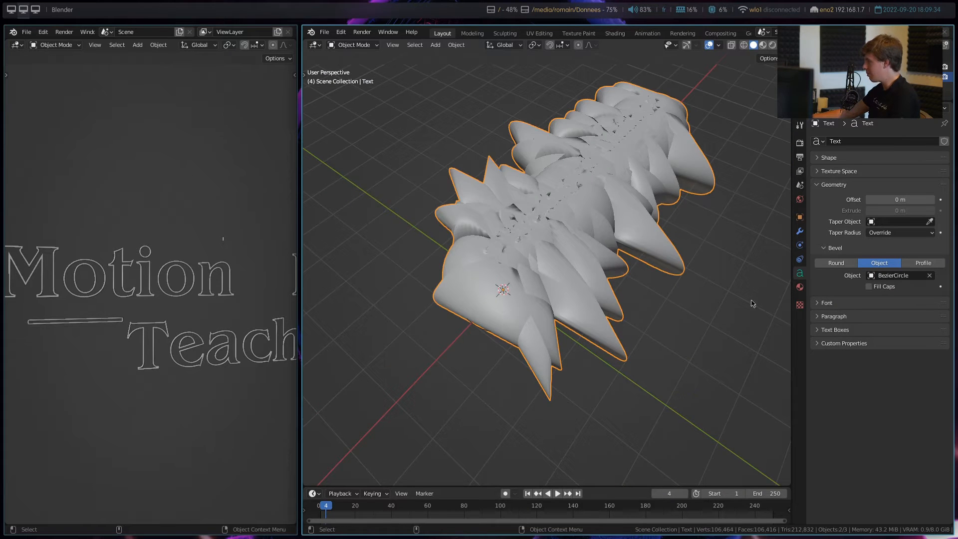
left_click(848, 67)
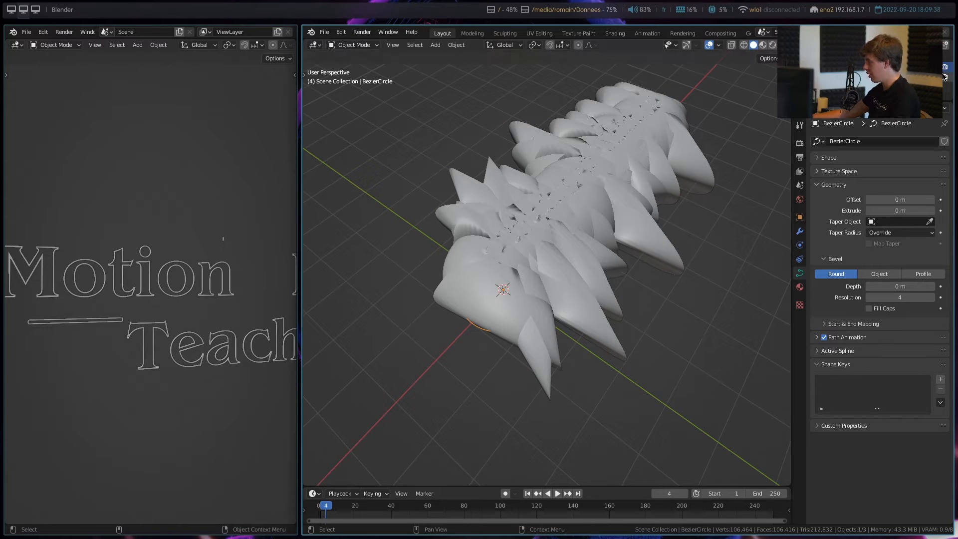
key("Tab")
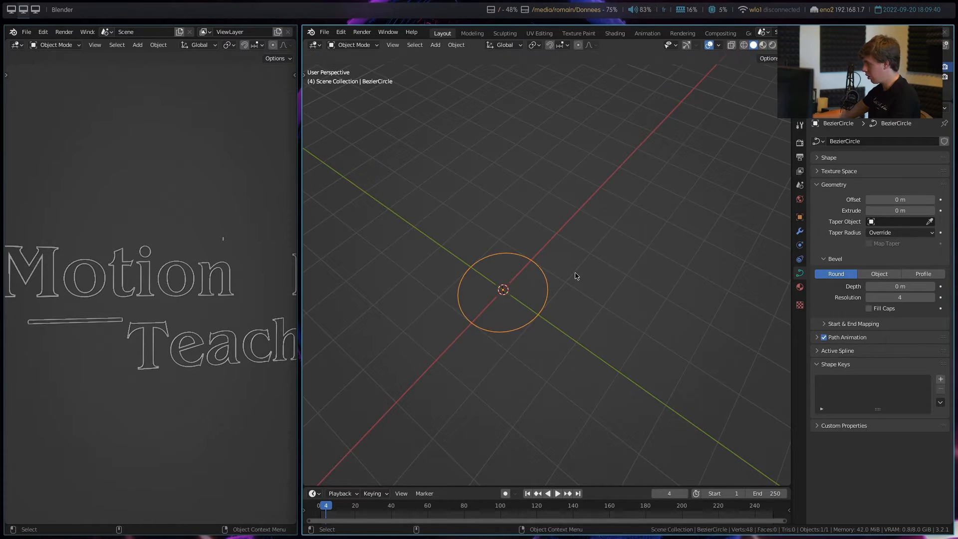
key("s")
key("Escape")
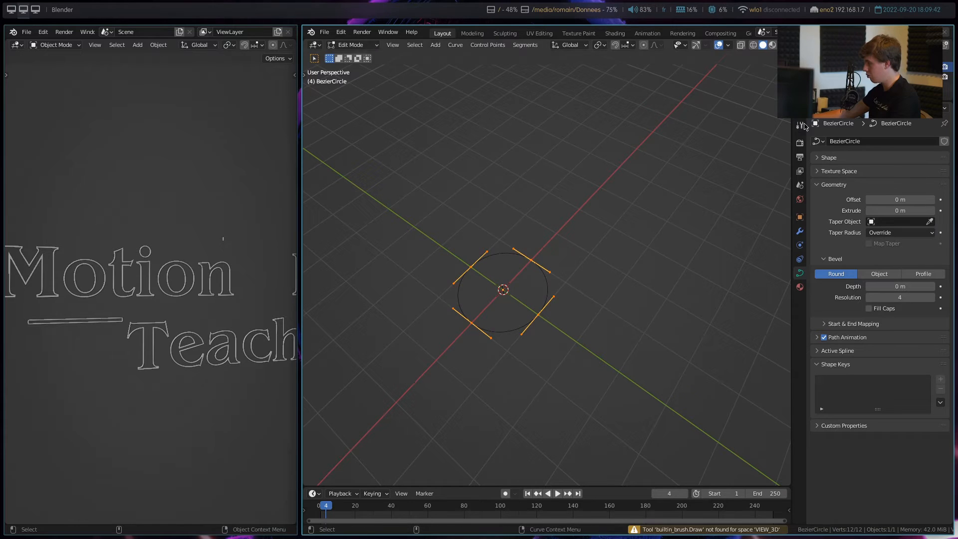
key("s")
key("Escape")
scroll(631, 310, "up", 2)
key("s")
left_click(505, 316)
middle_click_drag(505, 316, 556, 325)
scroll(547, 312, "up", 6)
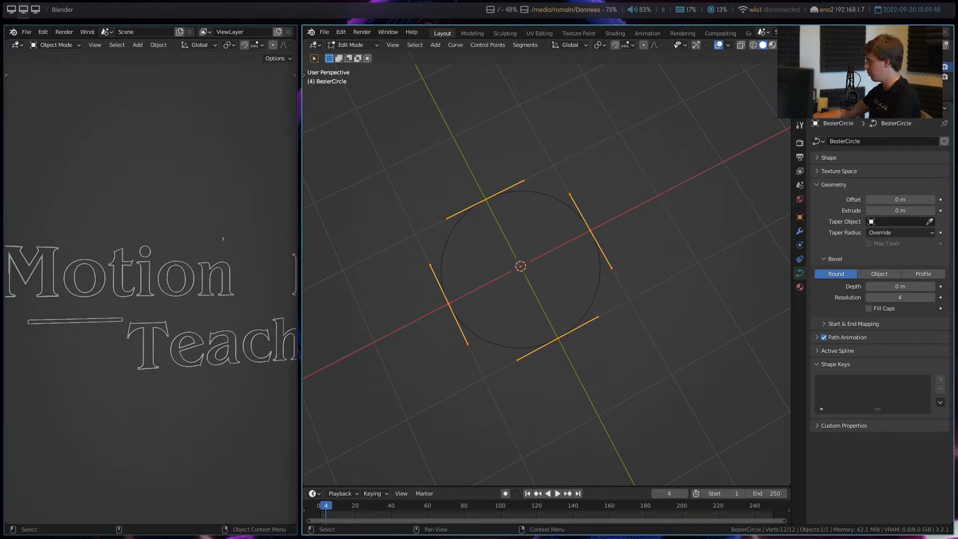
key("Tab")
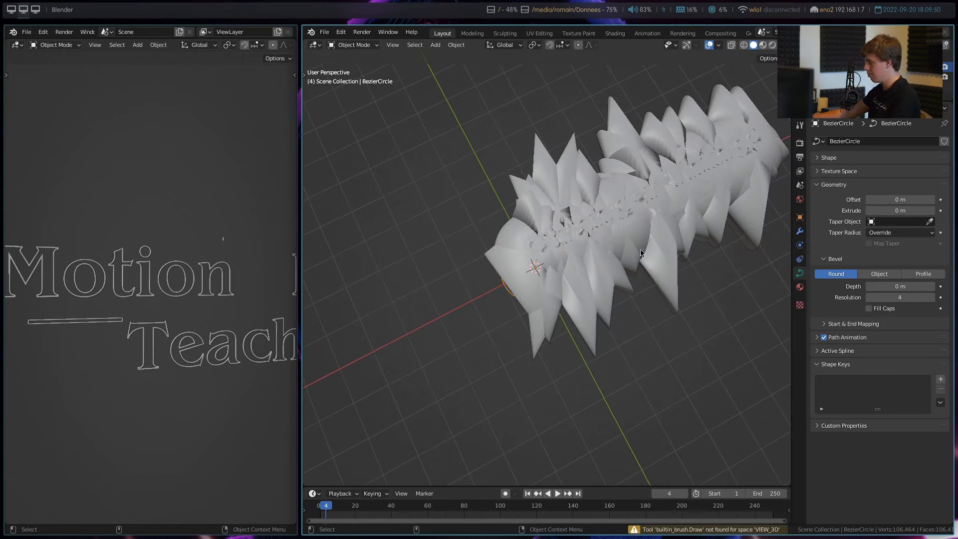
Move the beveled Stranger Things text away from the Bezier circle so the circle is free to select
left_click(647, 250)
key("g")
key("shift+z")
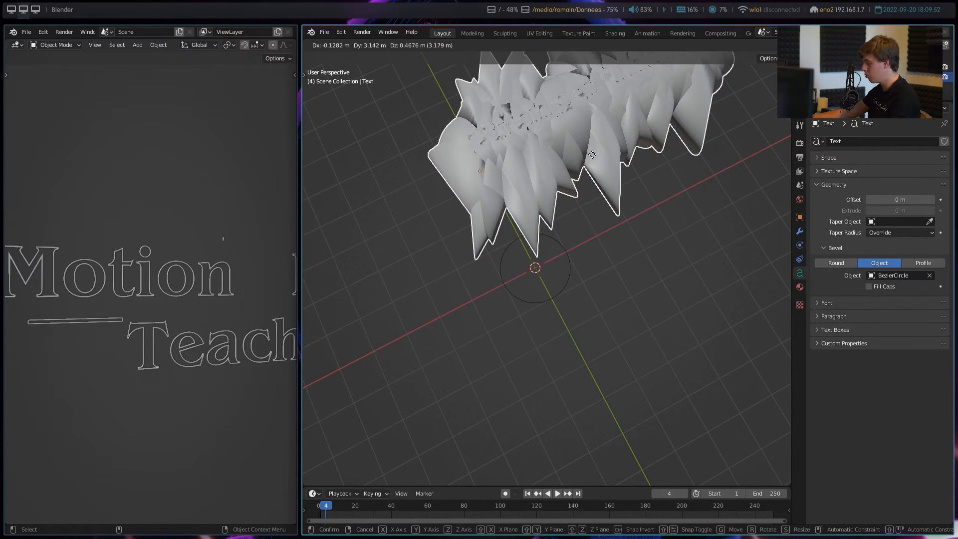
left_click(565, 126)
Scale all of the Bezier circle's points down in Edit Mode to shrink the text's bevel into tube outlines
left_click(571, 270)
middle_click_drag(573, 272, 569, 292, "shift")
key("Tab")
key("a")
key("s")
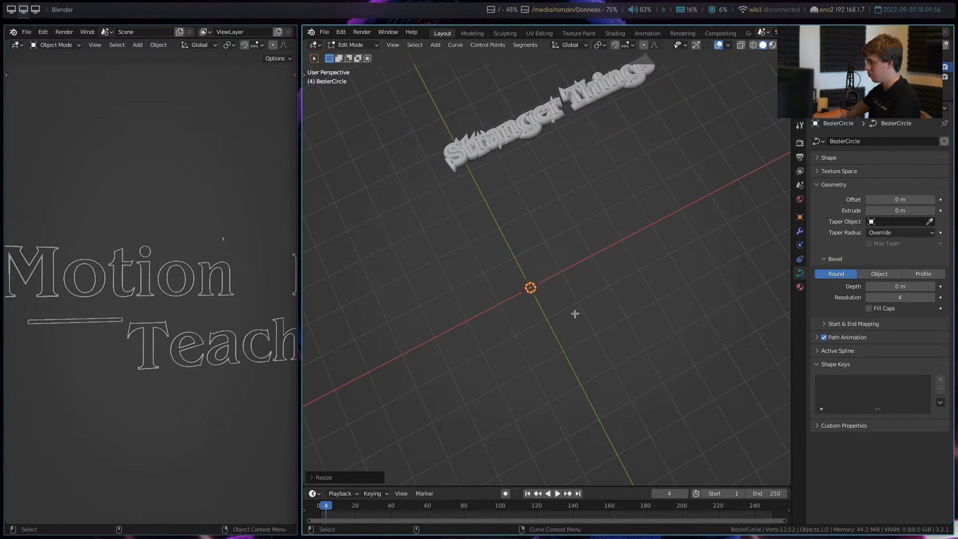
left_click(564, 300)
scroll(556, 253, "up", 6)
middle_click_drag(479, 224, 548, 335, "shift")
scroll(548, 335, "up", 3)
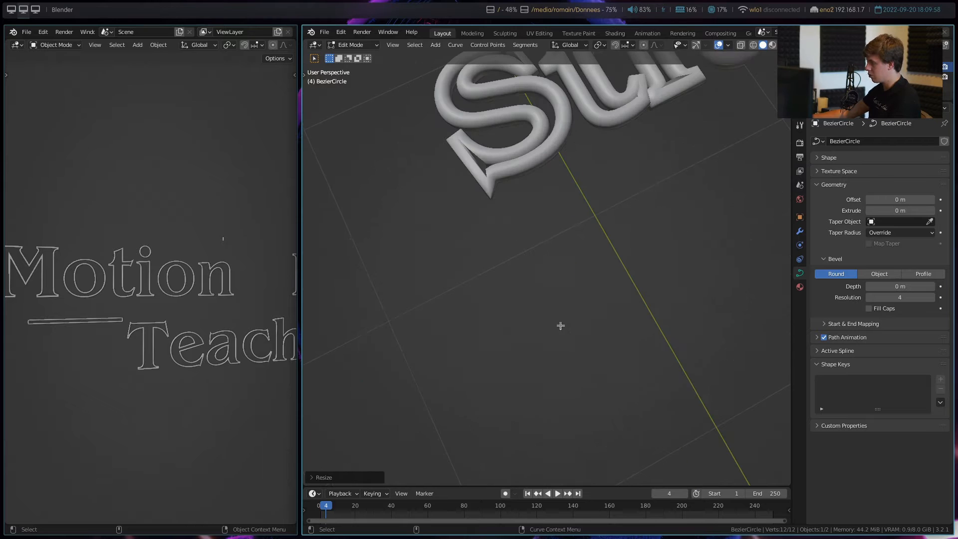
key("s")
left_click(702, 402)
scroll(681, 407, "down", 12)
middle_click_drag(625, 356, 508, 236, "shift")
key("Tab")
Move the Stranger Things text about 4.7 m back near the origin, locking movement to the horizontal plane
left_click(463, 123)
key("g")
key("shift+z")
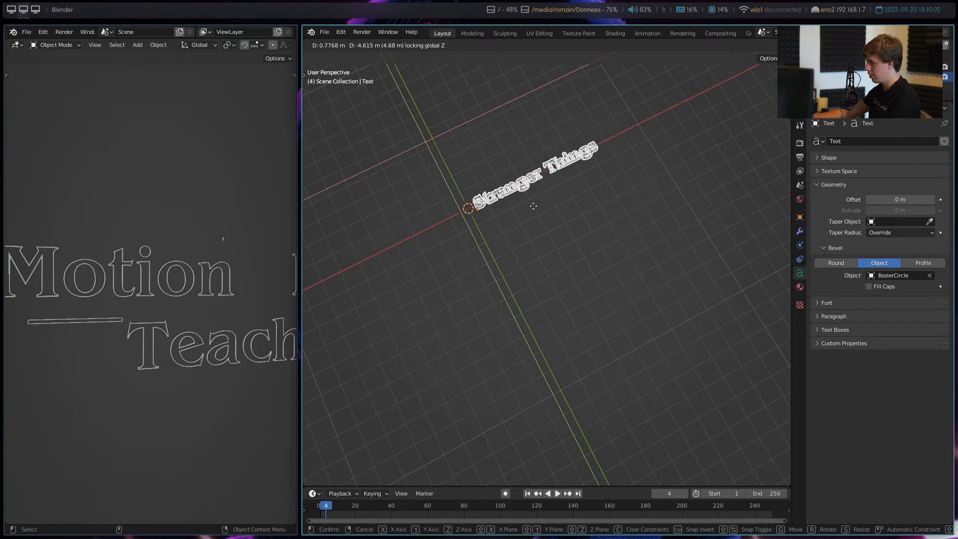
left_click(535, 206)
scroll(486, 235, "up", 8)
middle_click_drag(543, 235, 619, 366, "shift")
scroll(607, 352, "up", 2)
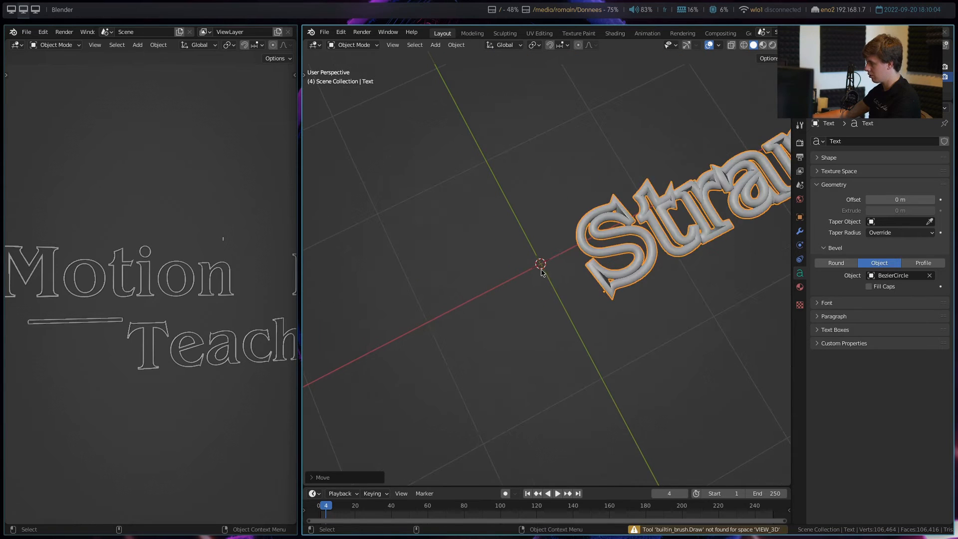
Scale the Bezier circle's points down further to give the letters thin outlines, and hide the circle
left_click(544, 268)
key("Tab")
key("s")
left_click(619, 321)
key("s")
left_click(700, 322)
middle_click_drag(700, 322, 548, 293)
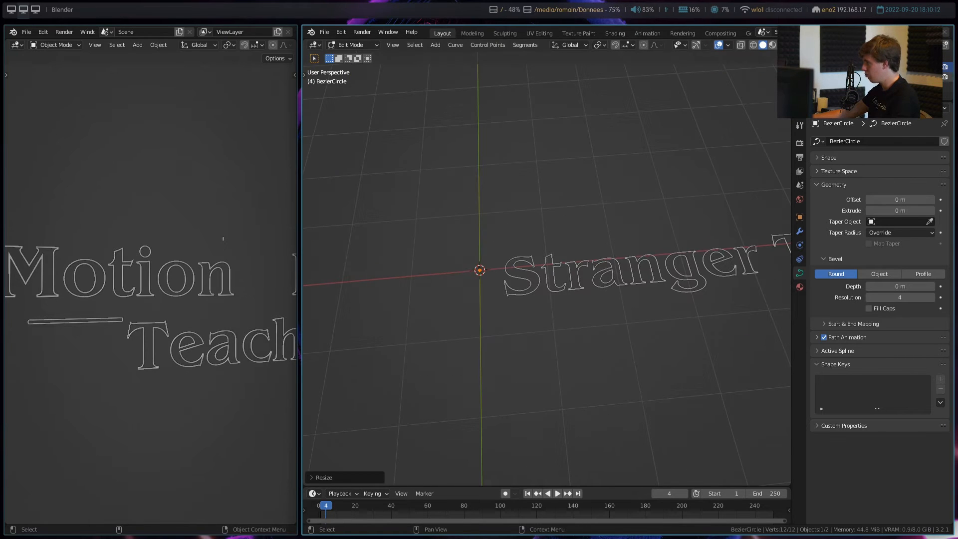
key("h")
key("Tab")
Rotate the Stranger Things text 90 degrees about the X axis so it stands upright
left_click(555, 278)
mouse_move(552, 321)
middle_mouse_down()
mouse_move(537, 307)
mouse_move(605, 330)
mouse_move(546, 301)
mouse_move(539, 313)
middle_mouse_up()
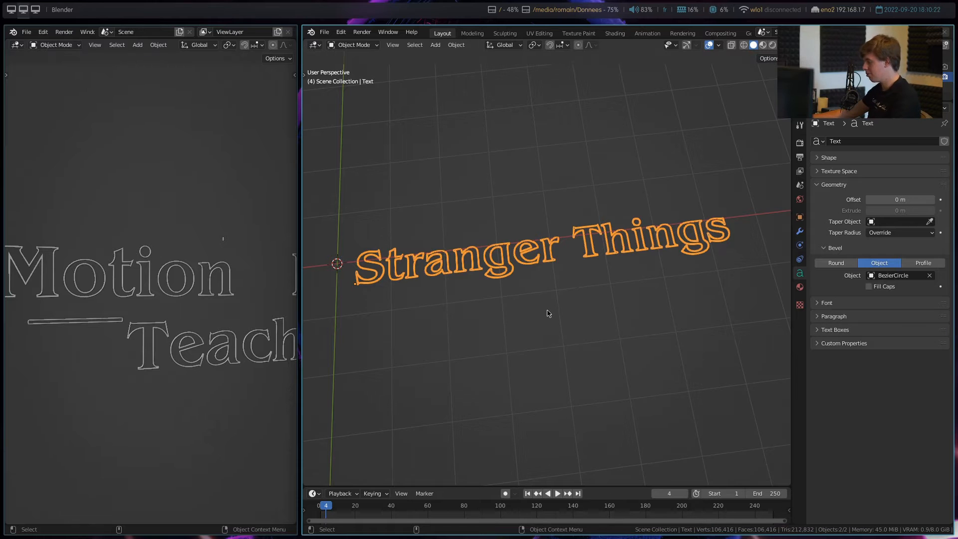
middle_click_drag(537, 320, 502, 323)
middle_click_drag(481, 327, 512, 312, "alt")
type("rx90")
key("Return")
left_click_drag(512, 311, 542, 256, "alt")
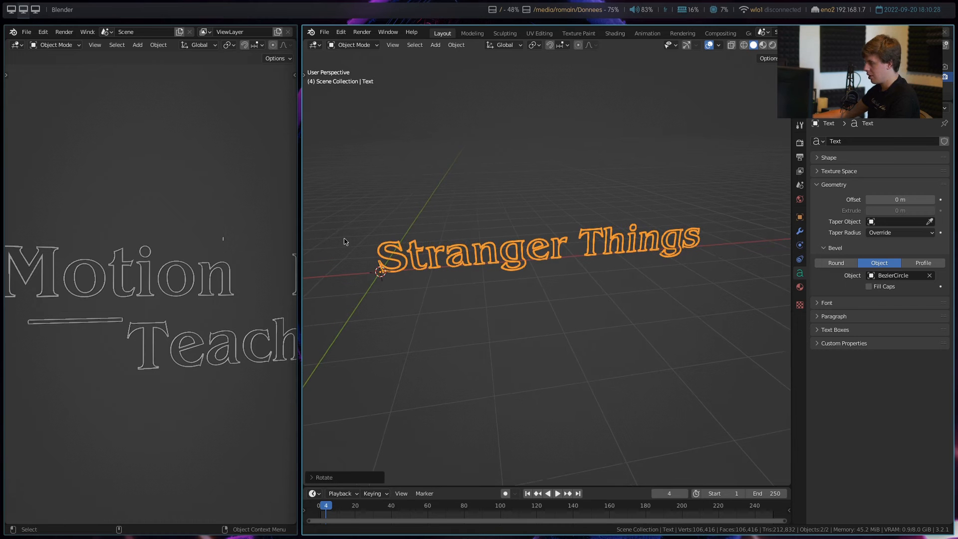
Widen the reference file's window and switch the Stranger Things viewport to Rendered shading
right_click_drag(305, 242, 478, 244, "super")
key("z")
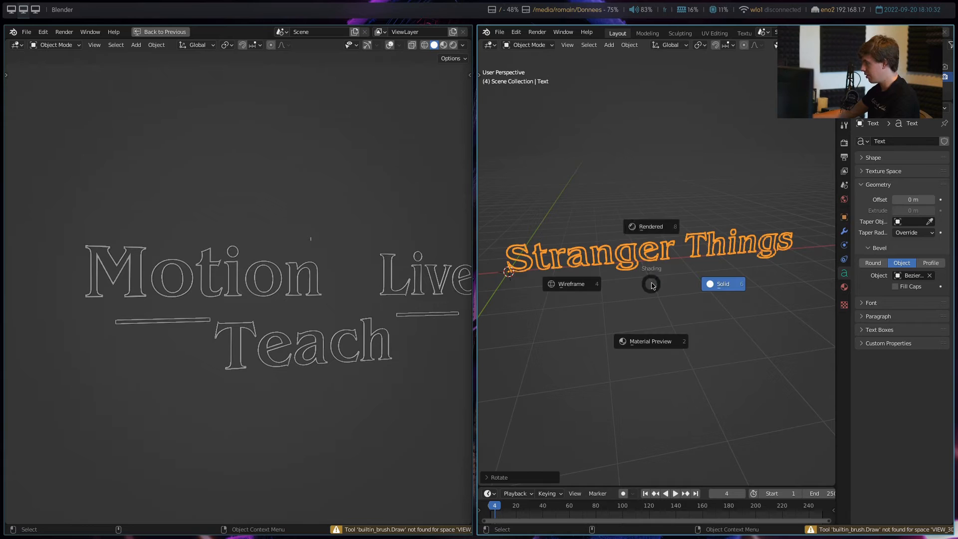
left_click(651, 222)
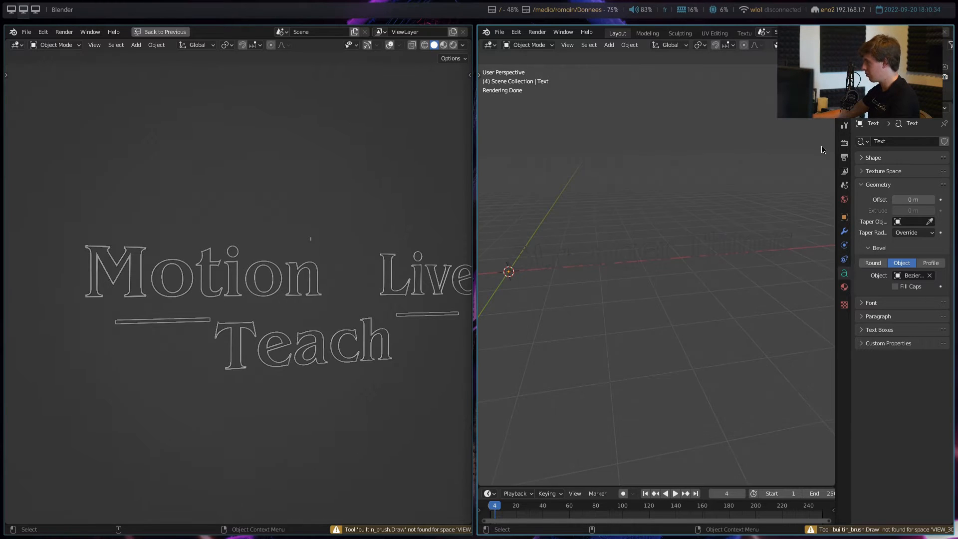
Check the render engine setting and the rendered viewport's shading options for the Stranger Things scene
left_click(844, 143)
left_click(922, 141)
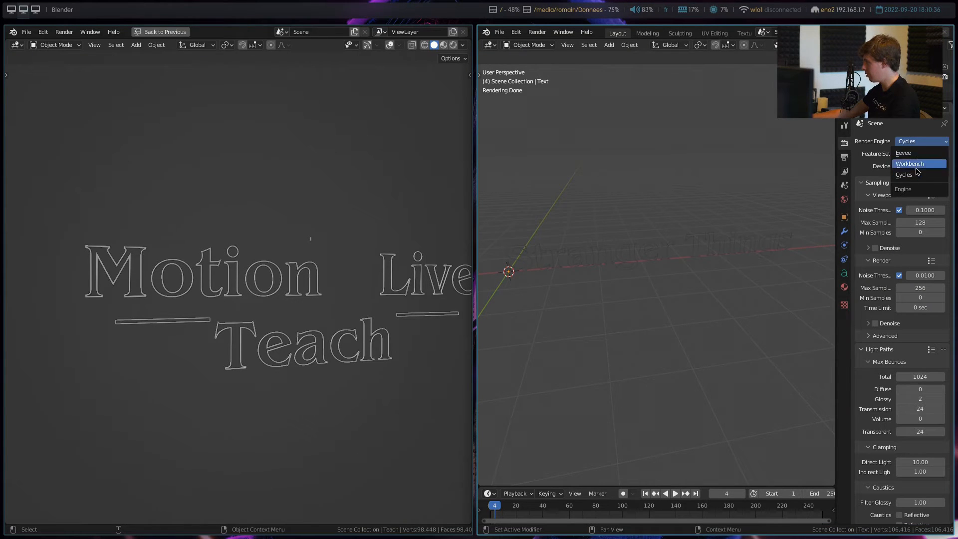
middle_click_drag(677, 251, 716, 229)
left_click(829, 45)
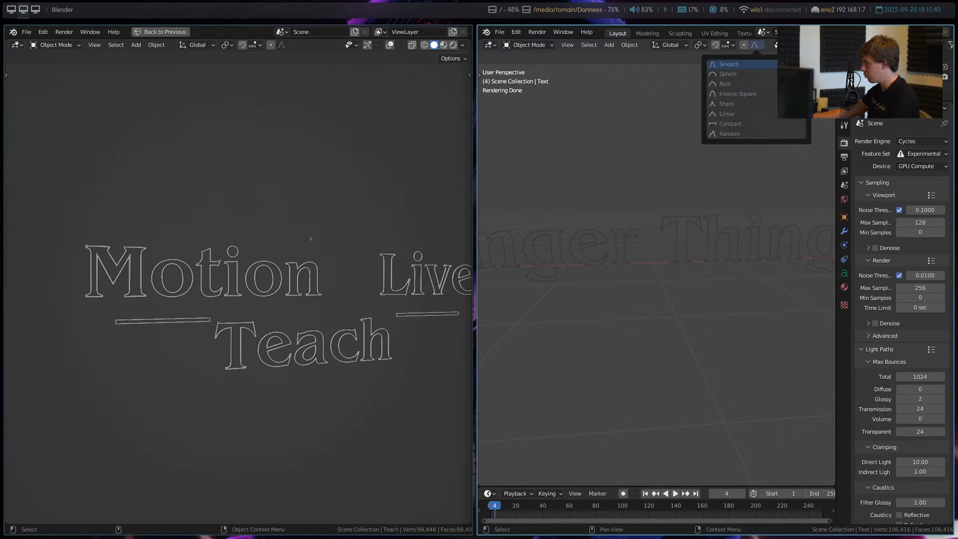
middle_click_drag(733, 49, 656, 53)
left_click(814, 45)
left_click(757, 104)
mouse_move(697, 252)
middle_mouse_down()
mouse_move(628, 254)
mouse_move(694, 246)
middle_mouse_up()
left_click(815, 45)
left_click(758, 105)
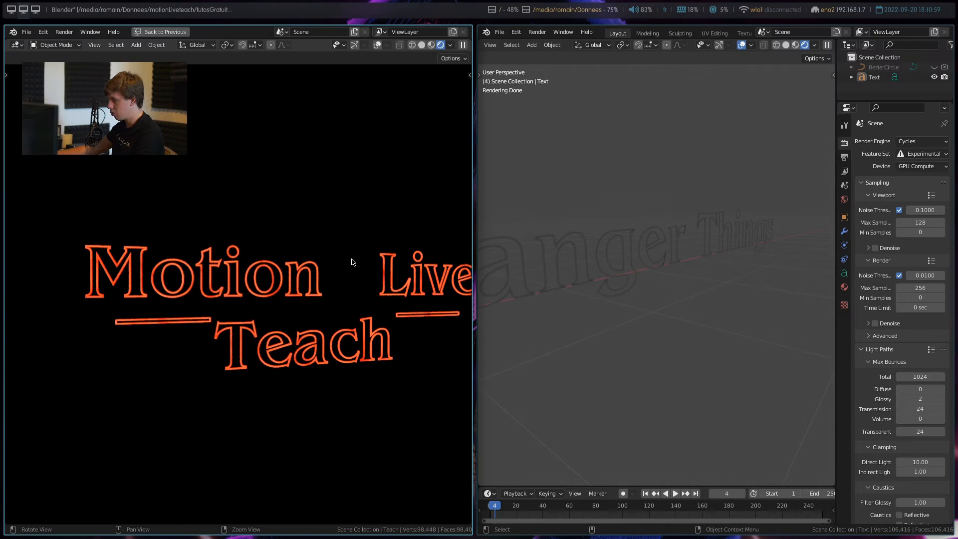
Examine the rendered neon letters of the reference title from several angles beside the Stranger Things scene
middle_click_drag(352, 261, 285, 291)
left_click_drag(284, 291, 308, 303, "alt")
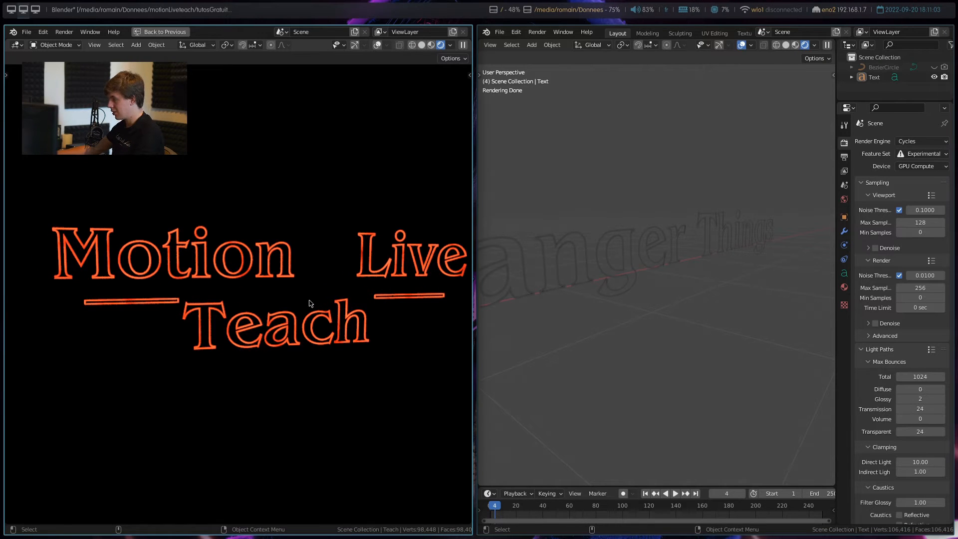
left_click_drag(310, 304, 333, 309, "alt")
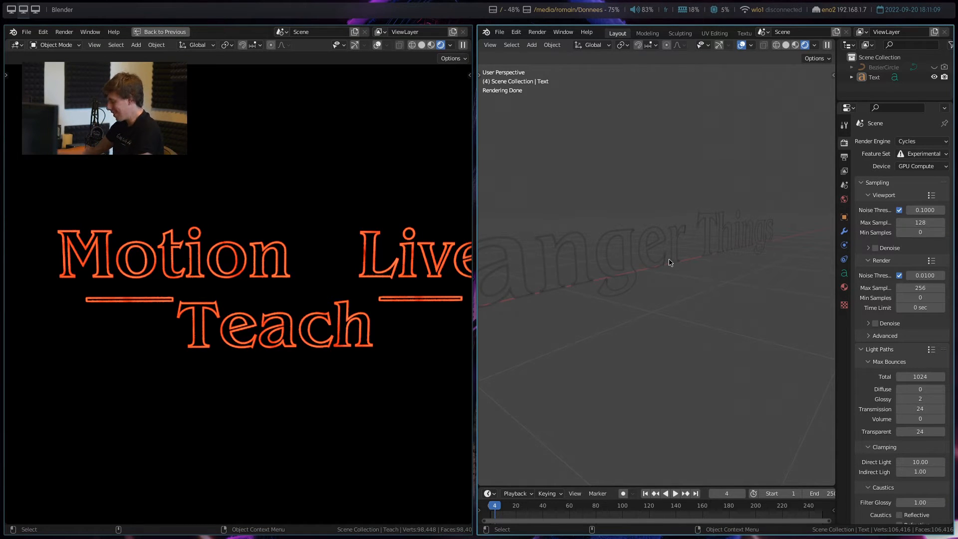
key("z")
left_click(750, 135)
Select the Stranger Things text, enlarge the timeline area and turn it into a Shader Editor
middle_click_drag(685, 206, 724, 220)
left_click(773, 254)
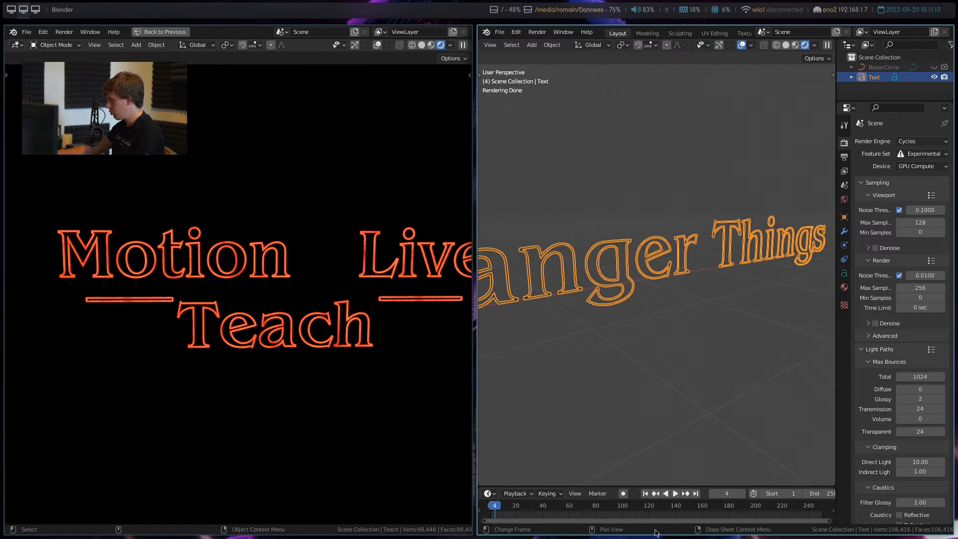
left_click_drag(653, 487, 648, 348)
left_click(489, 352)
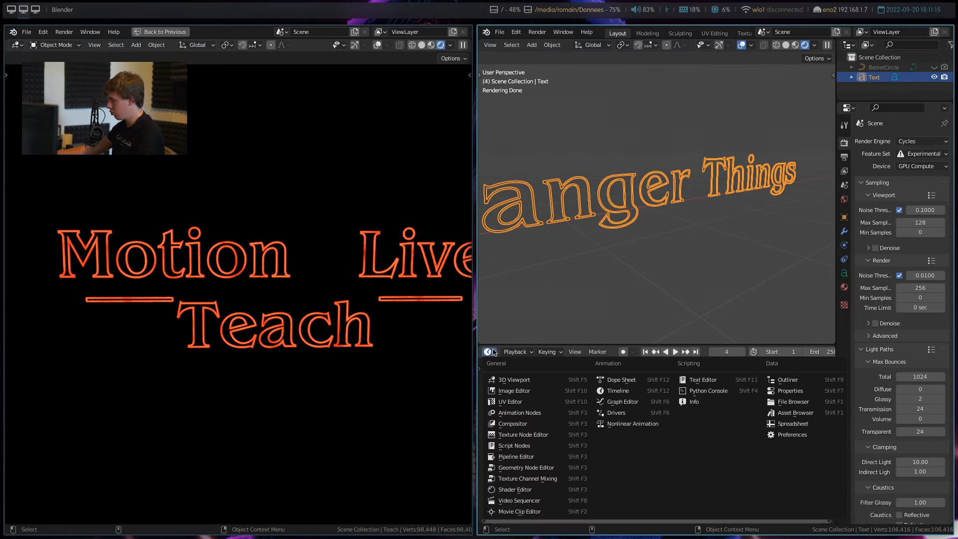
left_click(516, 491)
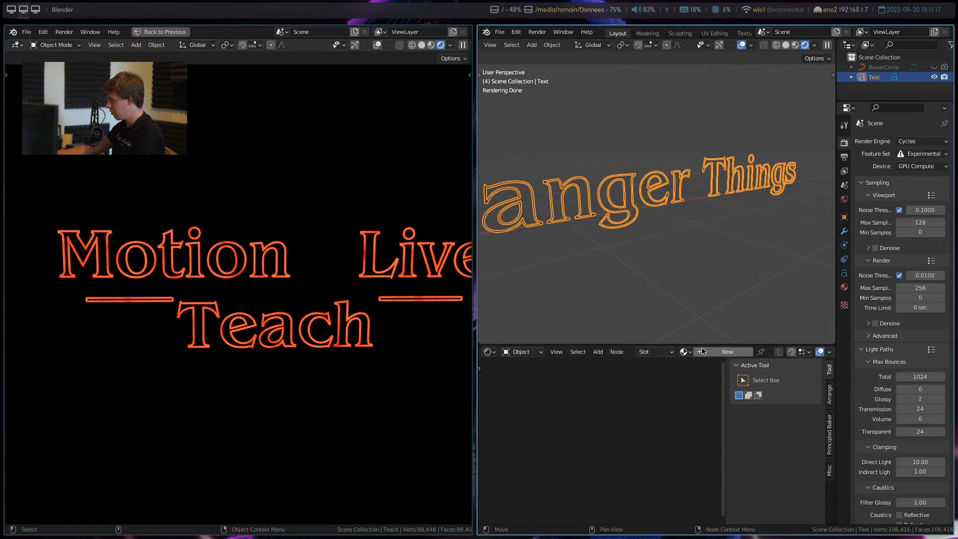
Create a new material for the Stranger Things text, replacing its default shader with an Emission node connected to the Material Output's Surface
left_click(727, 352)
key("x")
key("shift+a")
type("s")
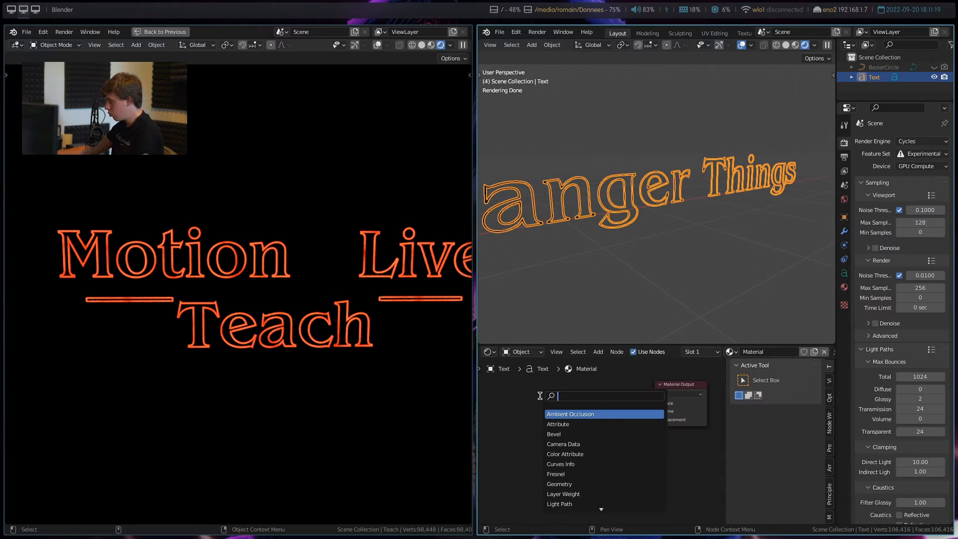
type("emi")
key("Return")
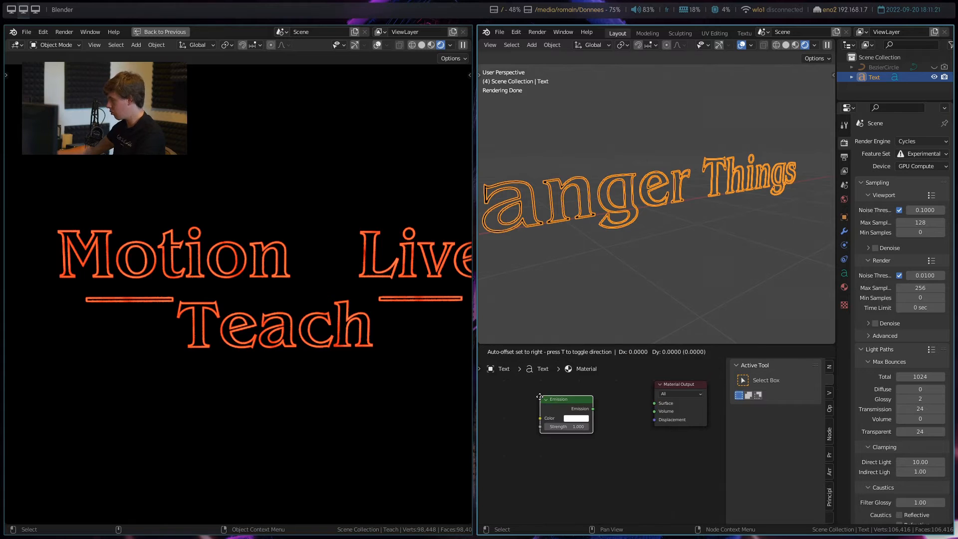
left_click(590, 408)
left_click_drag(592, 409, 654, 403)
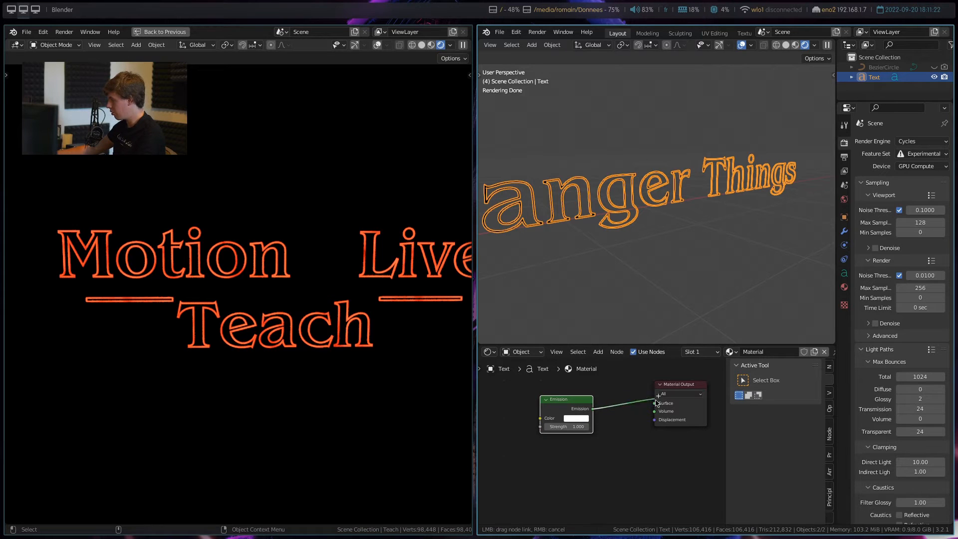
Set the Emission node's color to red and its strength to 10
left_click(583, 418)
left_click(625, 333)
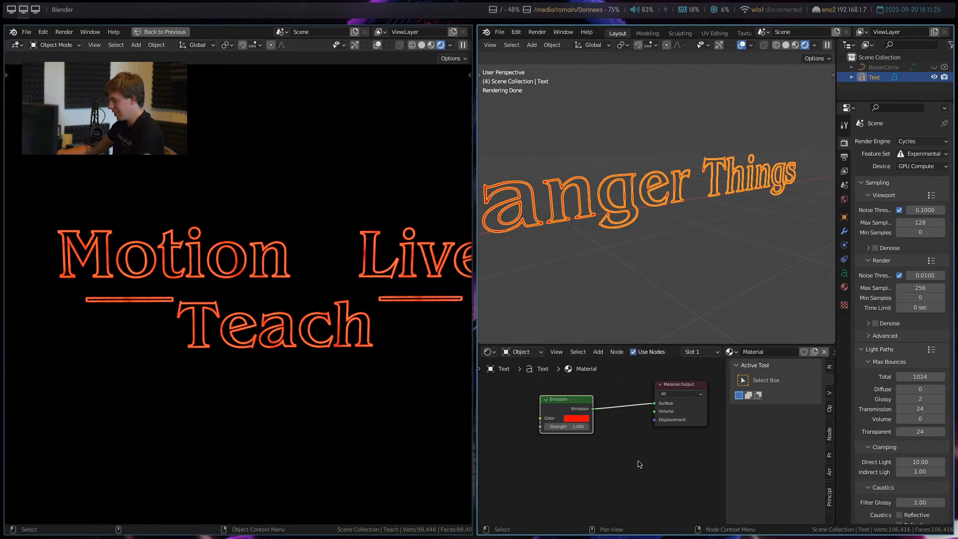
type("10")
key("Return")
Hide the viewport overlays and inspect the rendered red text
mouse_move(739, 154)
middle_mouse_down()
mouse_move(685, 170)
mouse_move(728, 167)
middle_mouse_up()
left_click(742, 46)
key("KP_0")
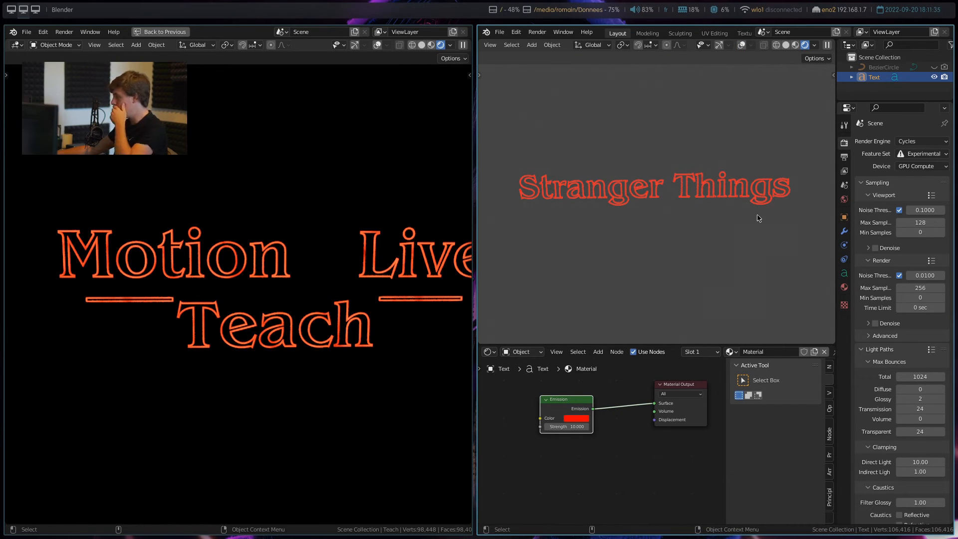
Try a world background strength of 0 and restore it to 1
left_click(844, 200)
left_click(912, 216)
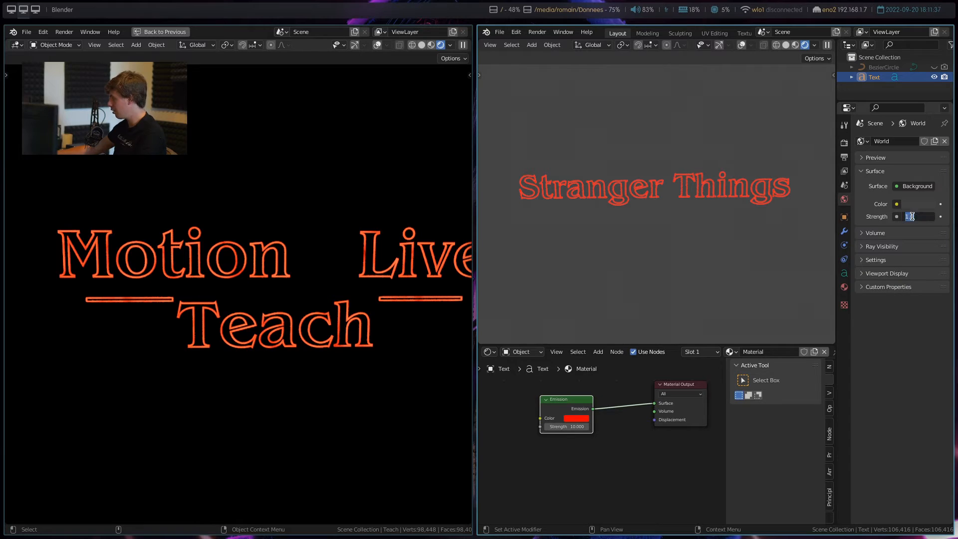
type("0")
key("Return")
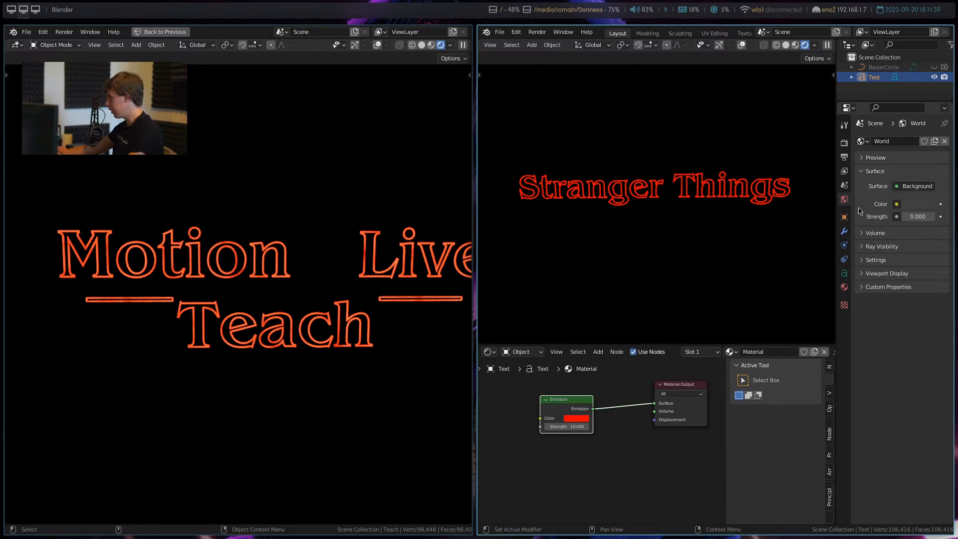
left_click(913, 216)
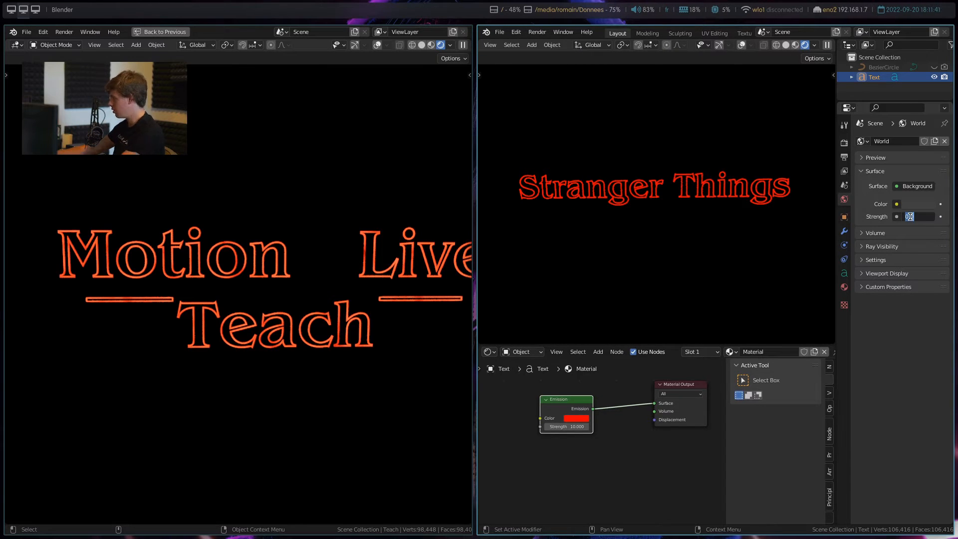
type("1")
key("Return")
Set the world background color to black and compare the Stranger Things title with the reference title
left_click(913, 204)
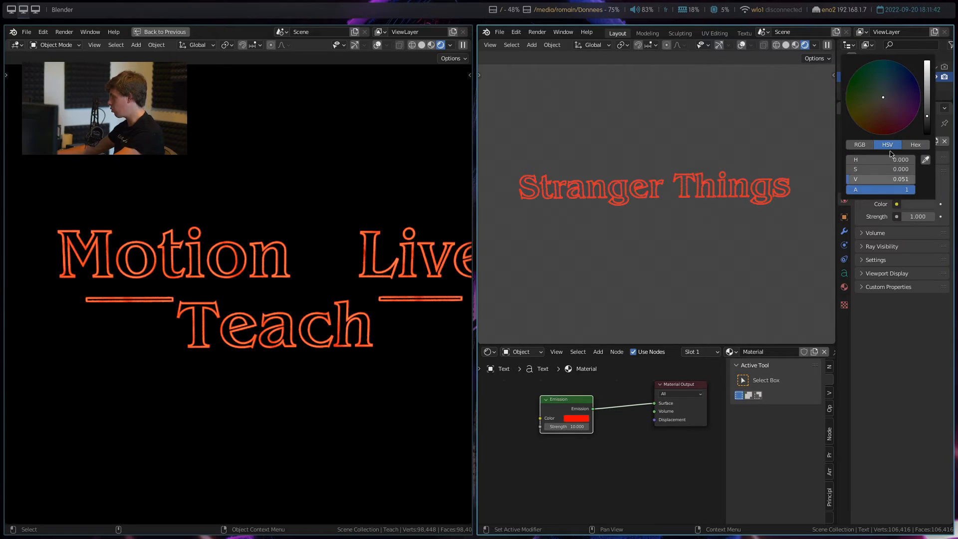
left_click(928, 134)
middle_click_drag(687, 210, 708, 213, "shift")
scroll(705, 218, "up", 2)
scroll(712, 215, "down", 1)
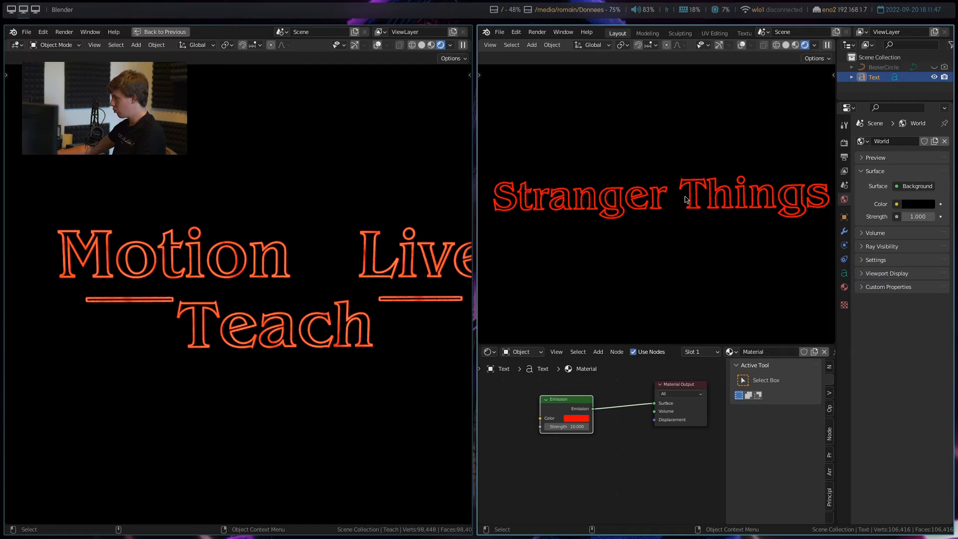
scroll(378, 232, "down", 1)
middle_click_drag(293, 262, 277, 248, "shift")
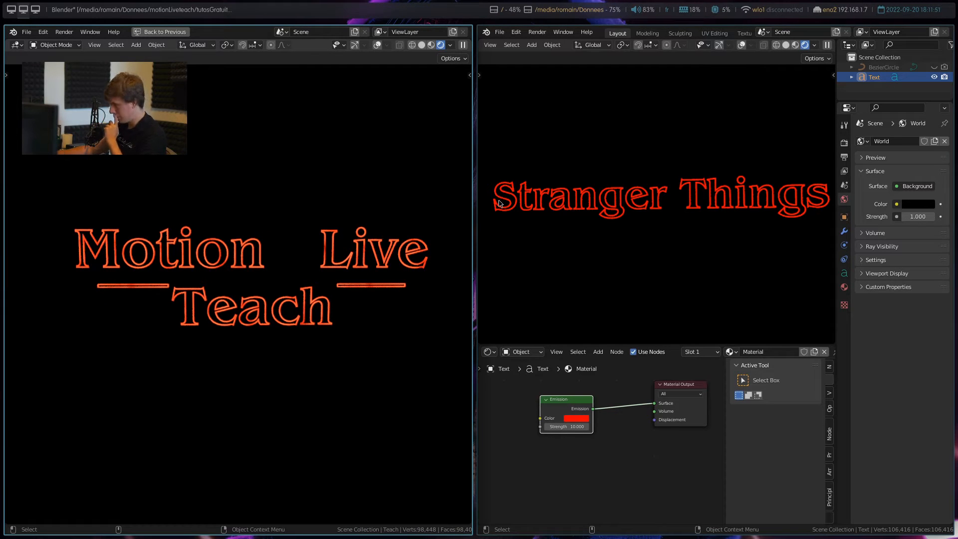
Switch the viewport to Solid shading with overlays shown, and add a camera aligned to the current view
left_click(787, 45)
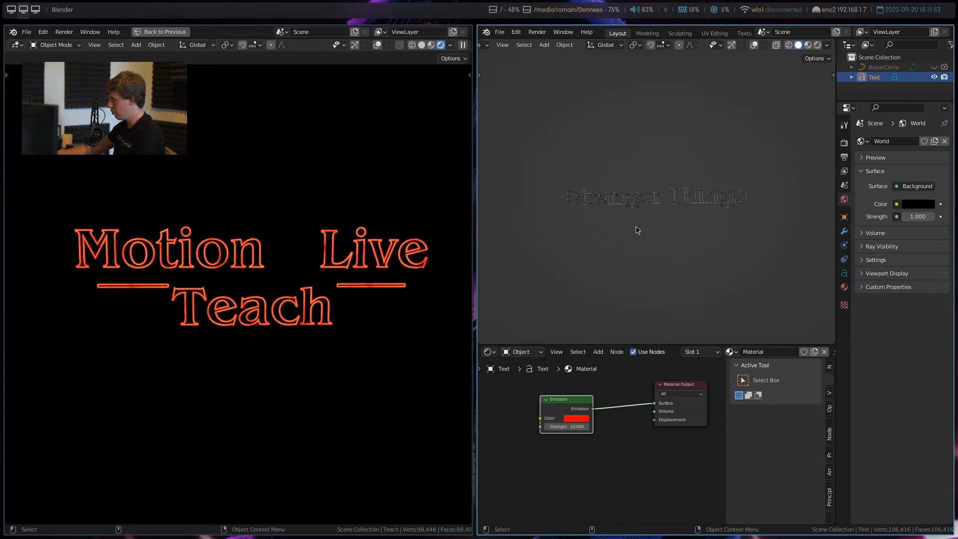
left_click(755, 46)
key("shift+a")
mouse_move(618, 190)
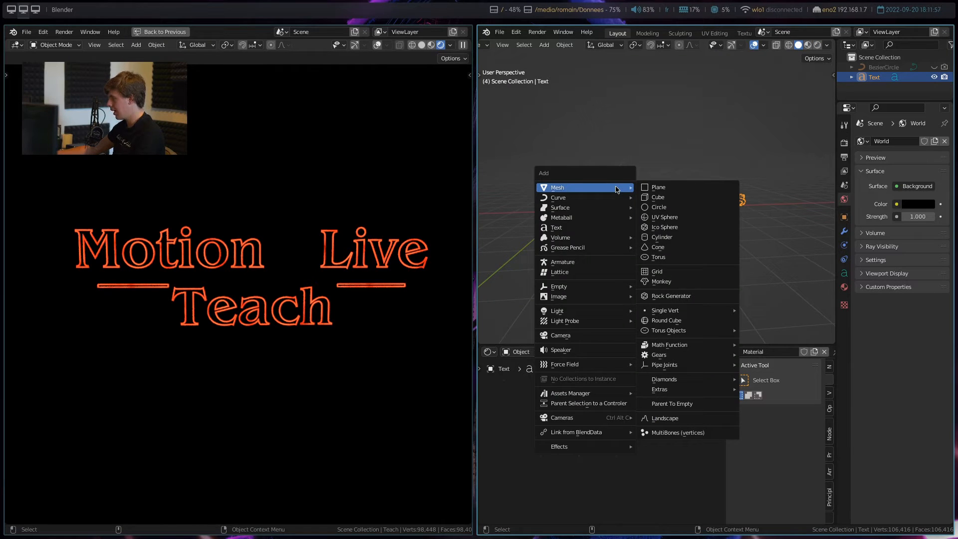
left_click(582, 336)
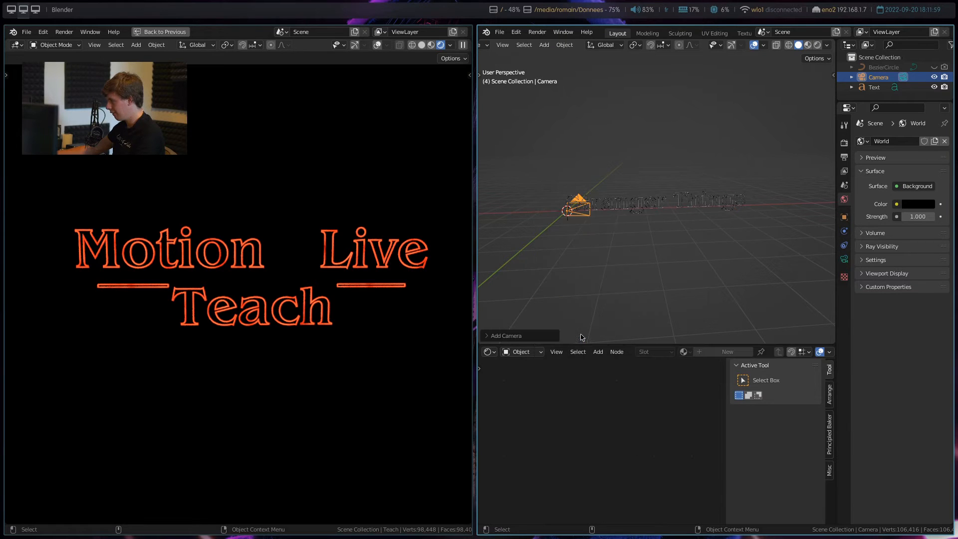
scroll(614, 248, "up", 1)
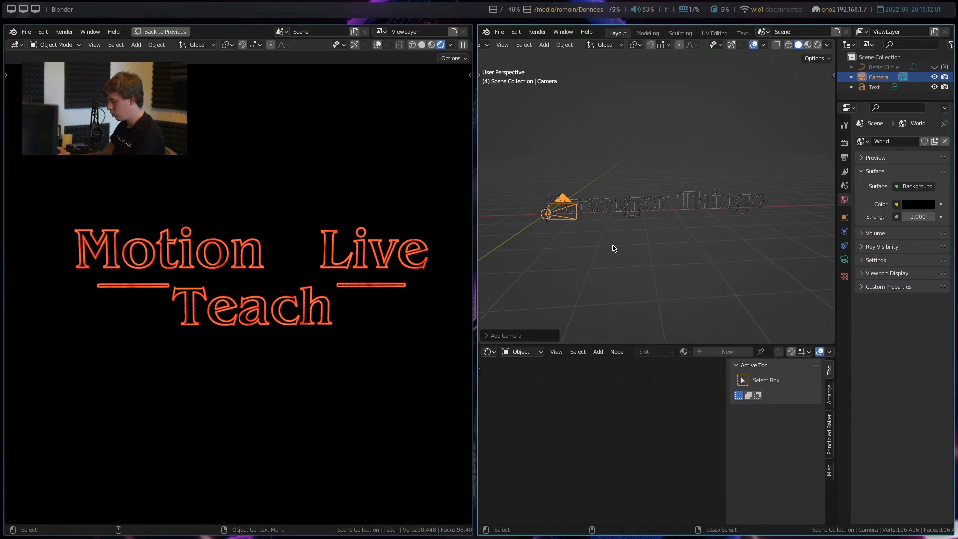
key("ctrl+alt+KP_0")
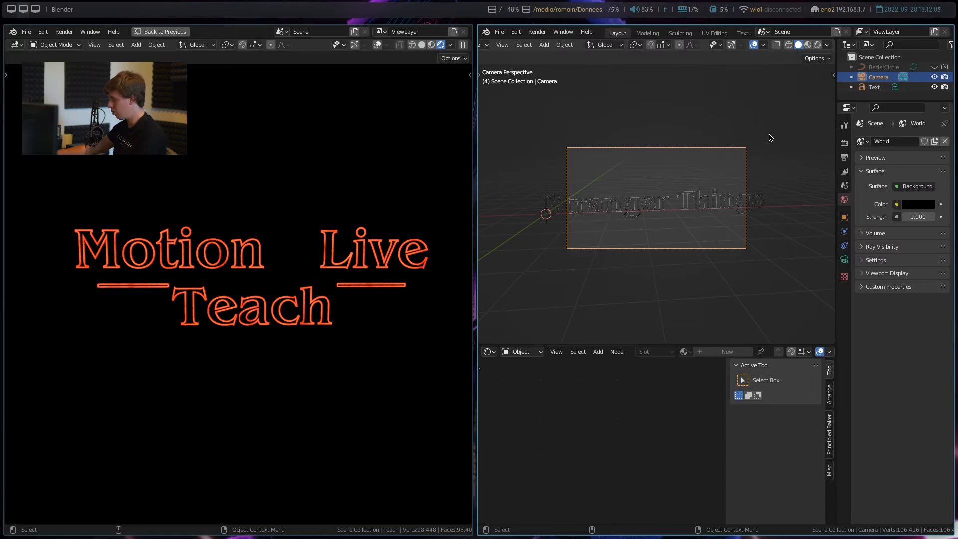
Lock the camera to the view and reframe it so the whole Stranger Things text fits inside the camera frame
key("n")
left_click(829, 119)
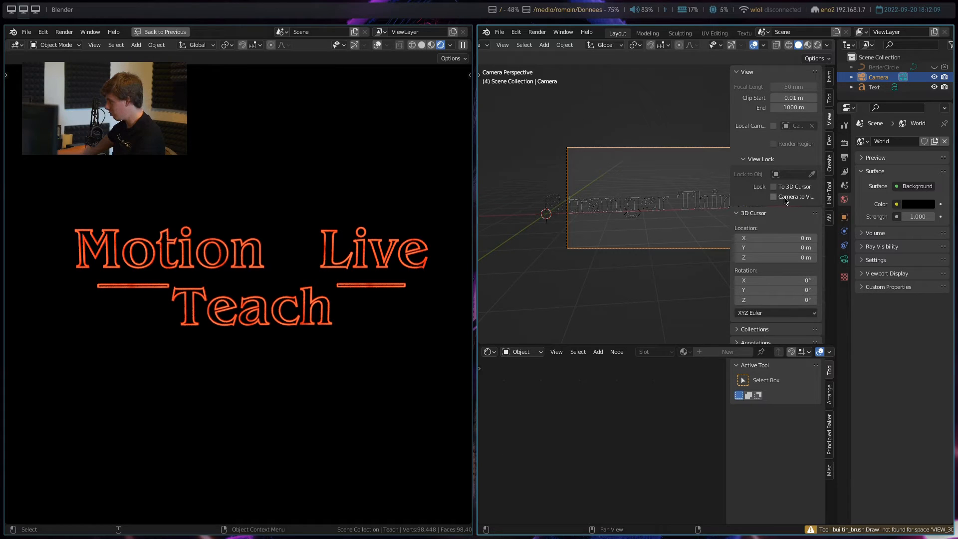
key("n")
middle_click_drag(685, 228, 687, 220)
scroll(687, 217, "down", 3)
scroll(689, 225, "down", 2)
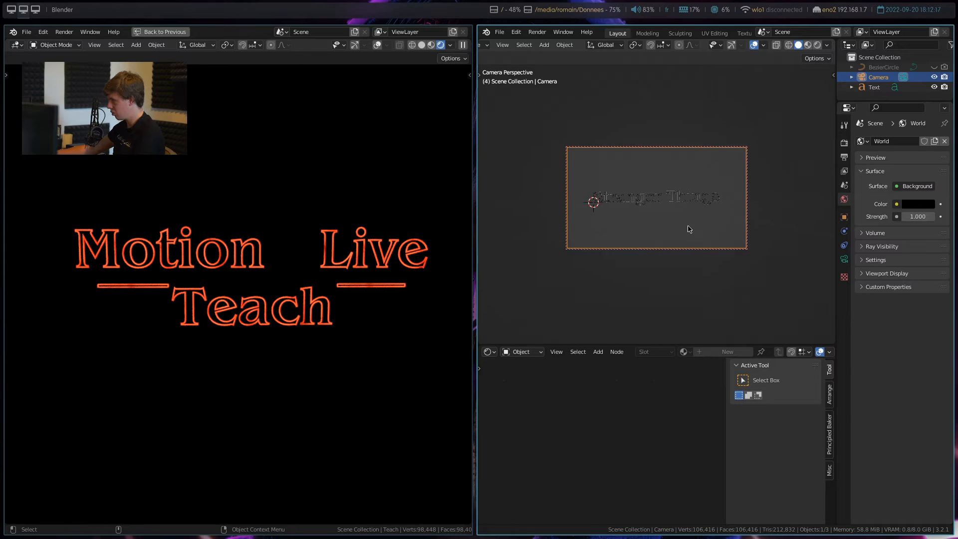
left_click(781, 204)
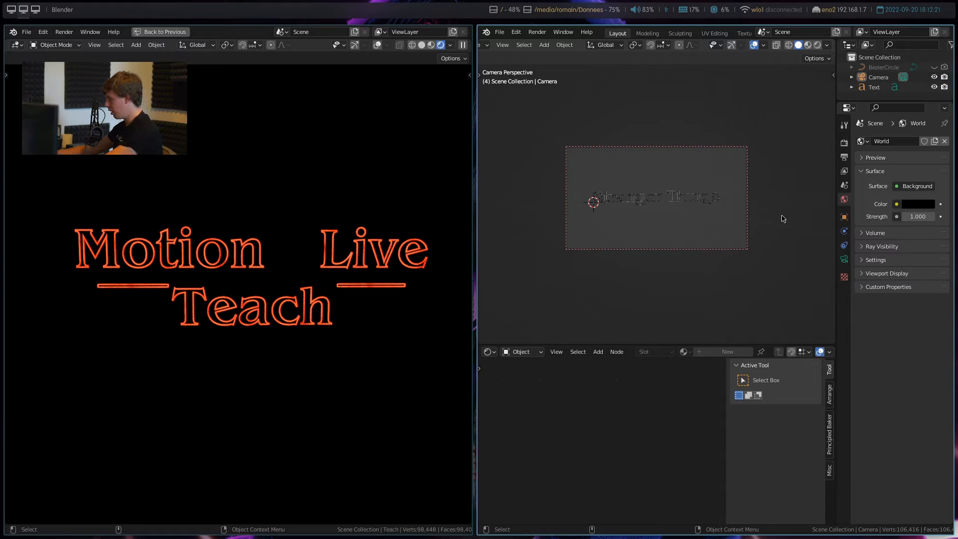
Set the output resolution percentage to 50%
left_click(844, 144)
left_click(845, 157)
left_click(915, 174)
type("50")
key("Return")
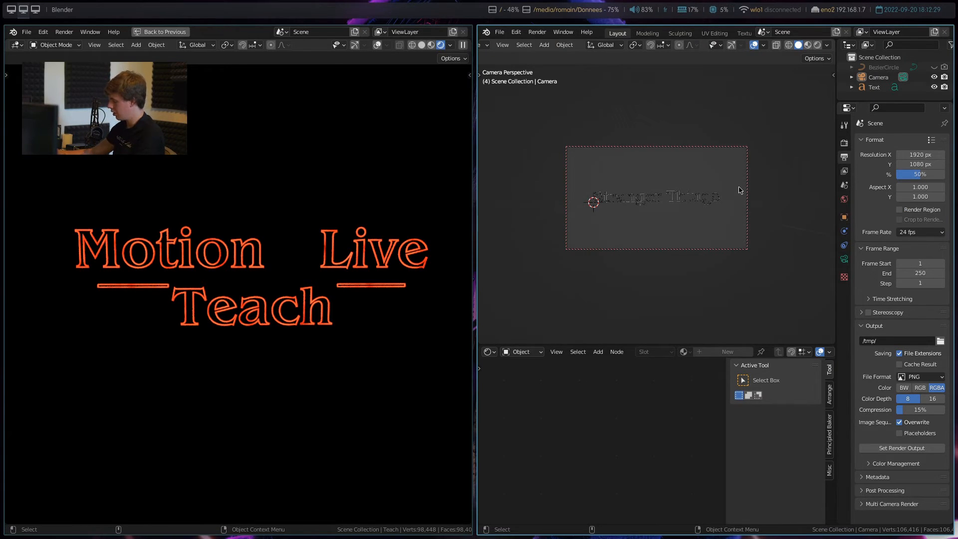
Render the Stranger Things title from the camera, inspect the letters and close the render
key("F12")
scroll(699, 443, "up", 2)
scroll(748, 424, "down", 1)
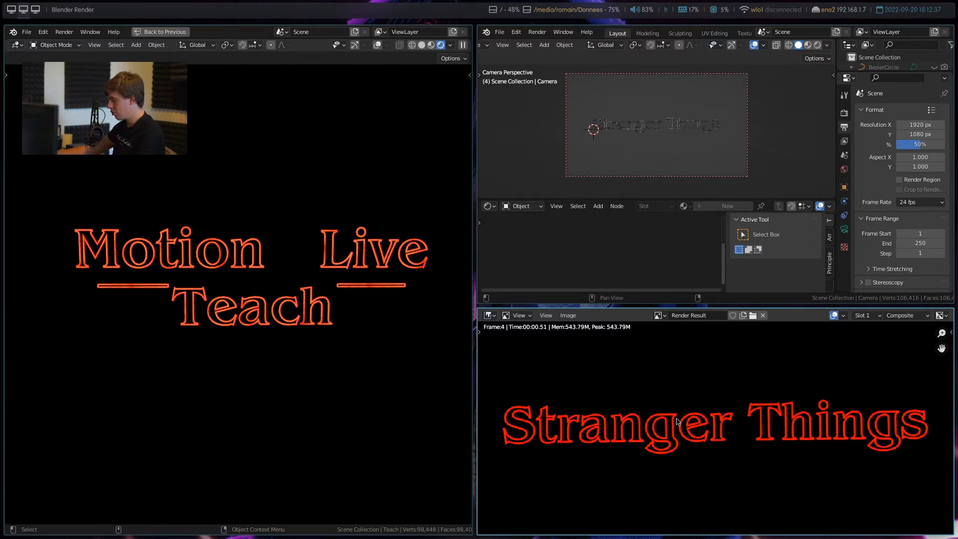
key("Escape")
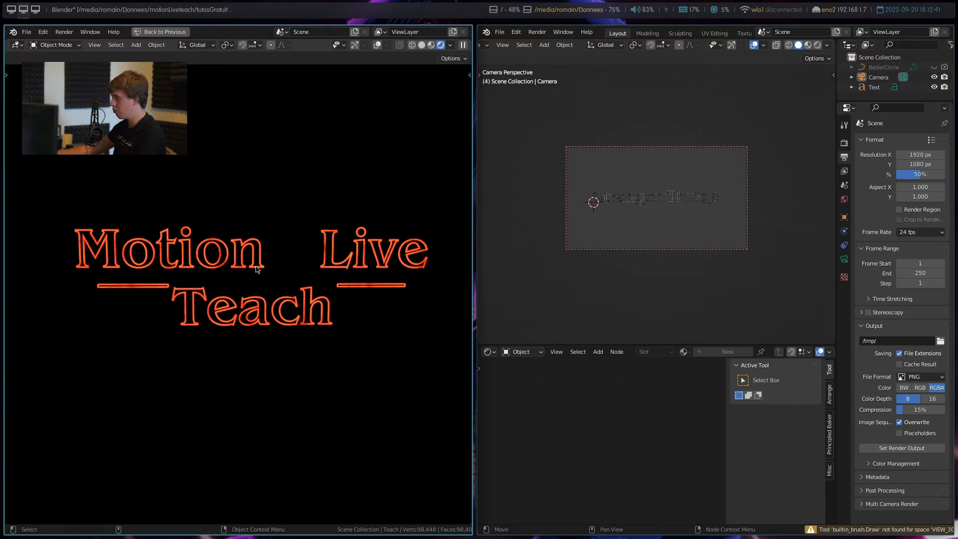
Restore the reference file's full layout and render its current frame to examine the glow around the letters
key("Escape")
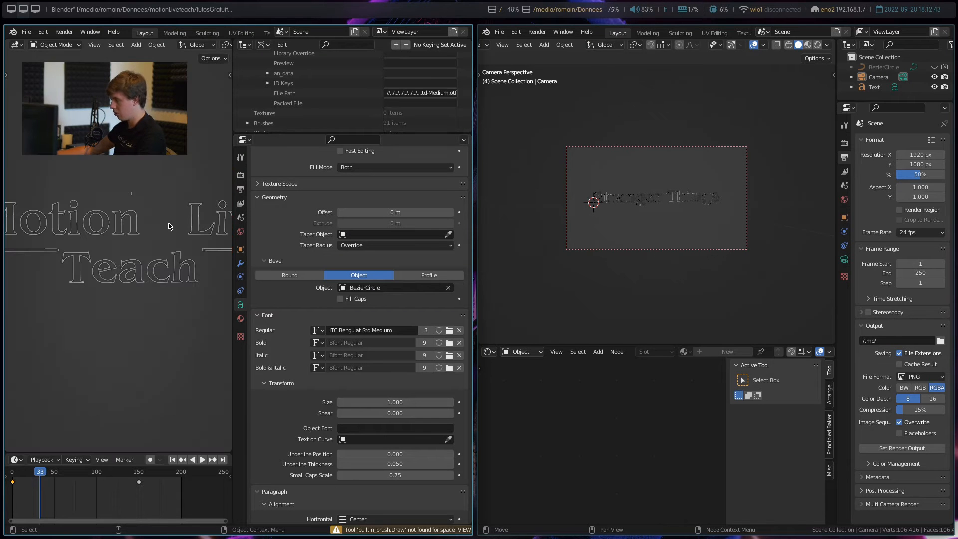
key("F12")
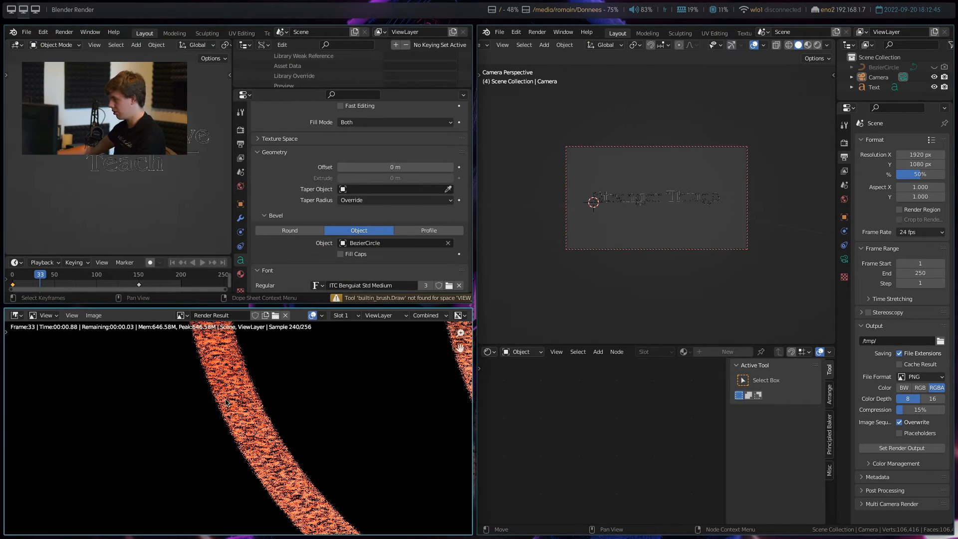
scroll(249, 416, "down", 8)
scroll(257, 440, "up", 4)
middle_click_drag(216, 379, 213, 372)
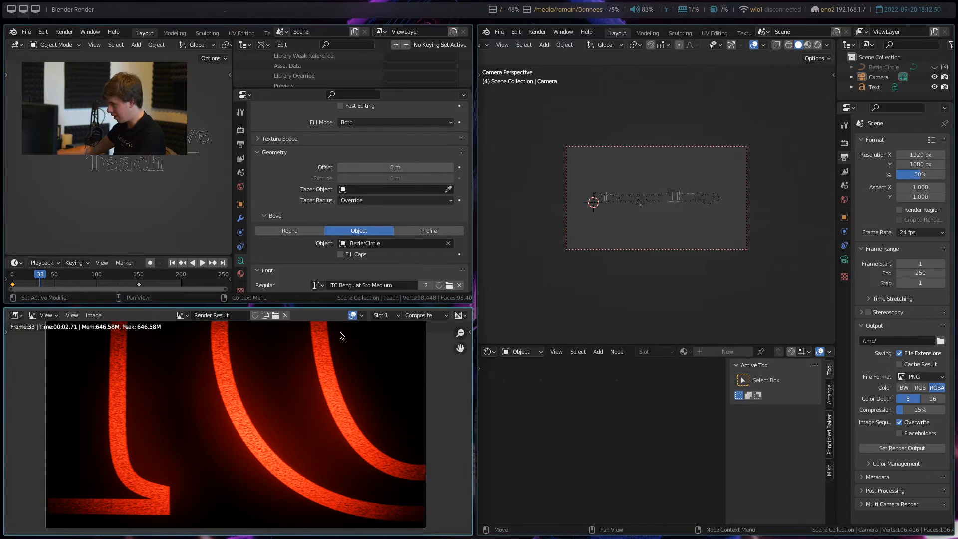
key("Escape")
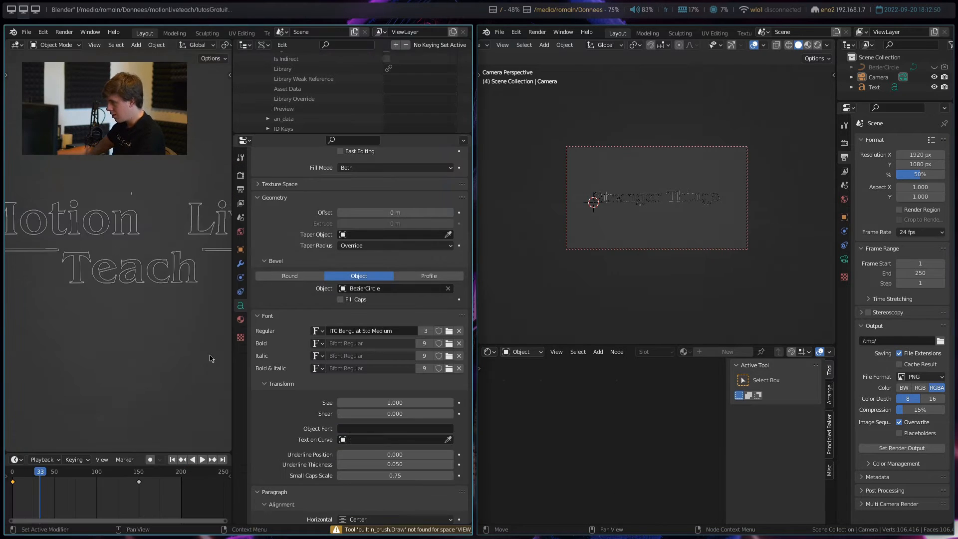
Switch the reference file's outliner to the View Layer display and find the cameras
left_click(264, 45)
left_click(274, 67)
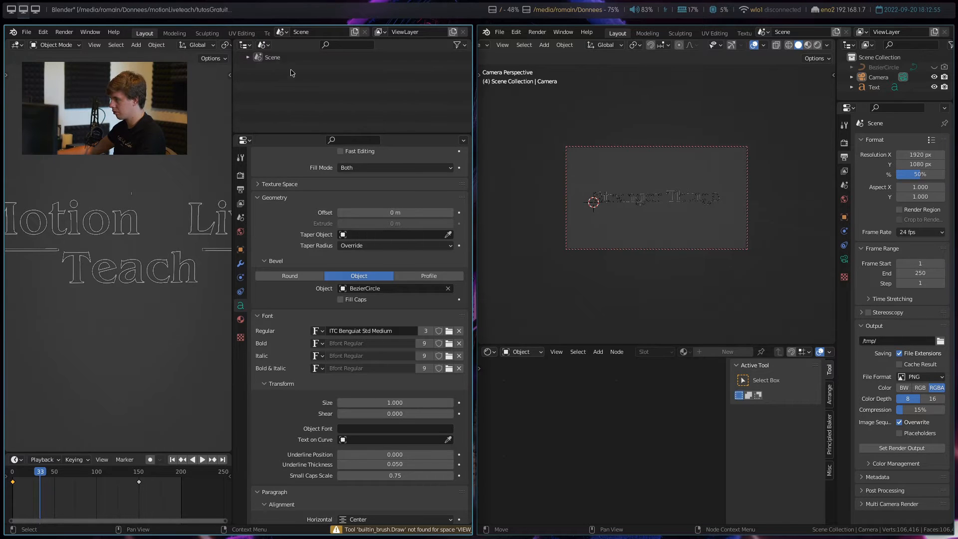
left_click(264, 45)
left_click(273, 68)
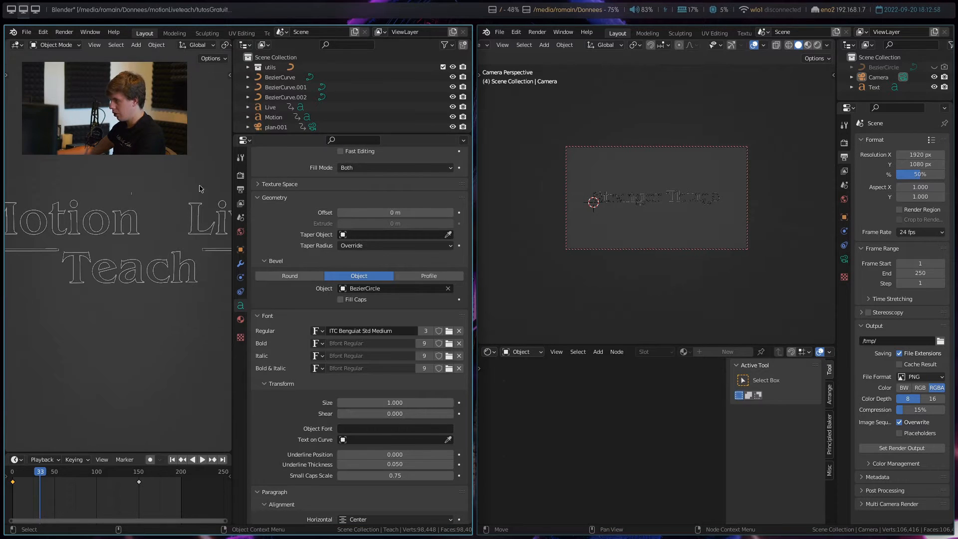
scroll(268, 125, "down", 3)
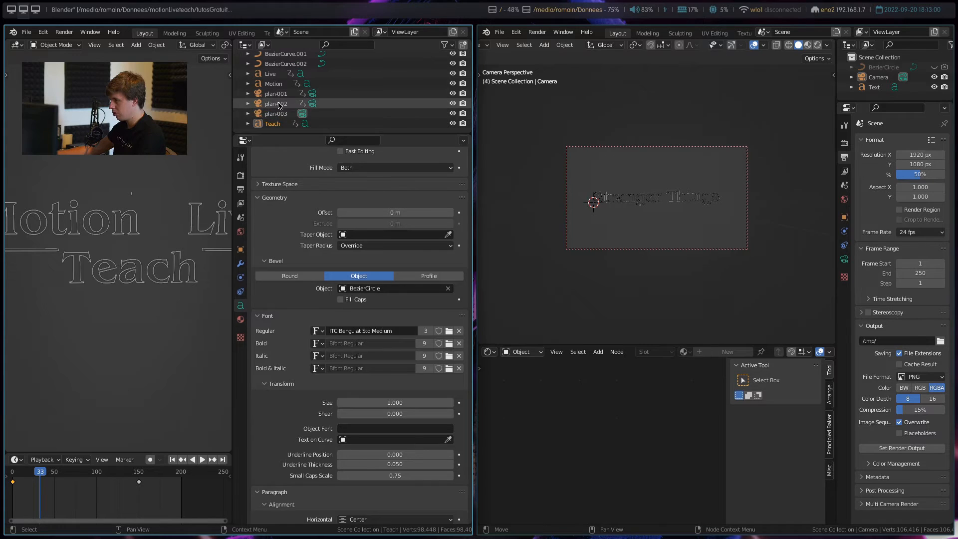
Make plan-001 the active camera of the reference scene
left_click(276, 114)
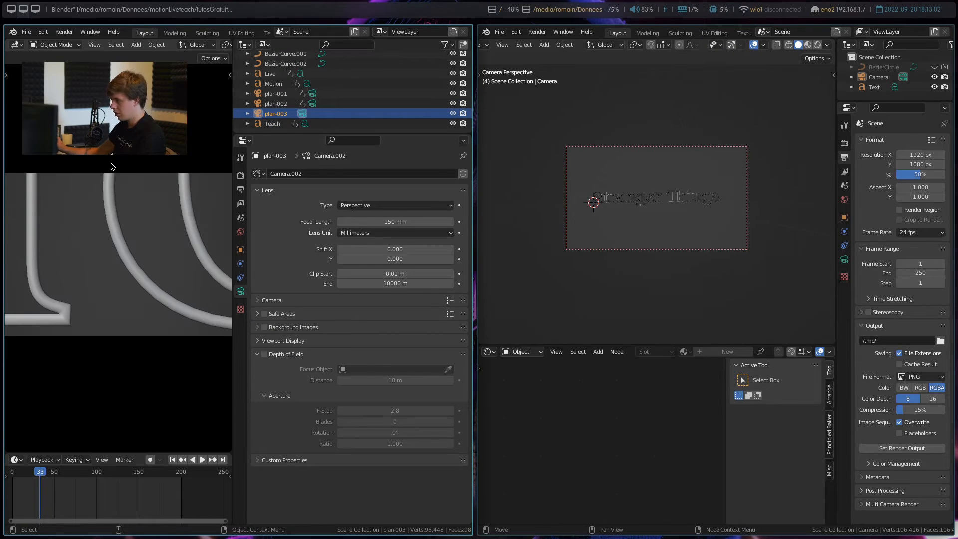
left_click(260, 94)
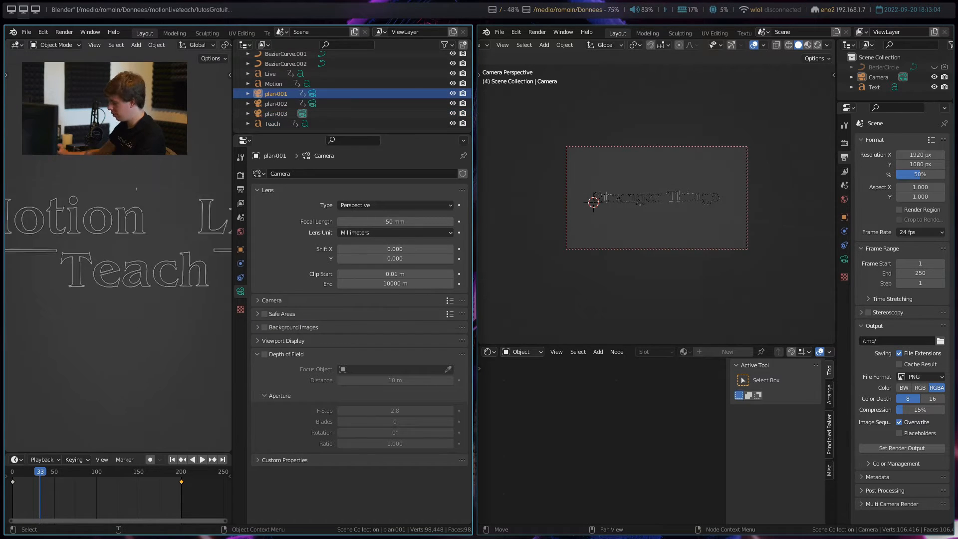
key("ctrl+KP_0")
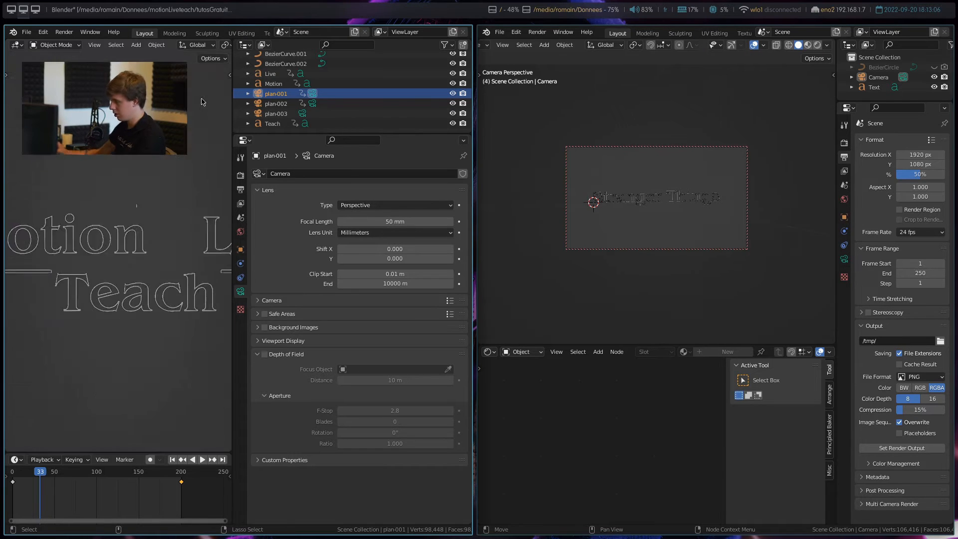
Go to frame 146 in the reference file and render it to examine the finished title's glow
left_click_drag(48, 471, 133, 475)
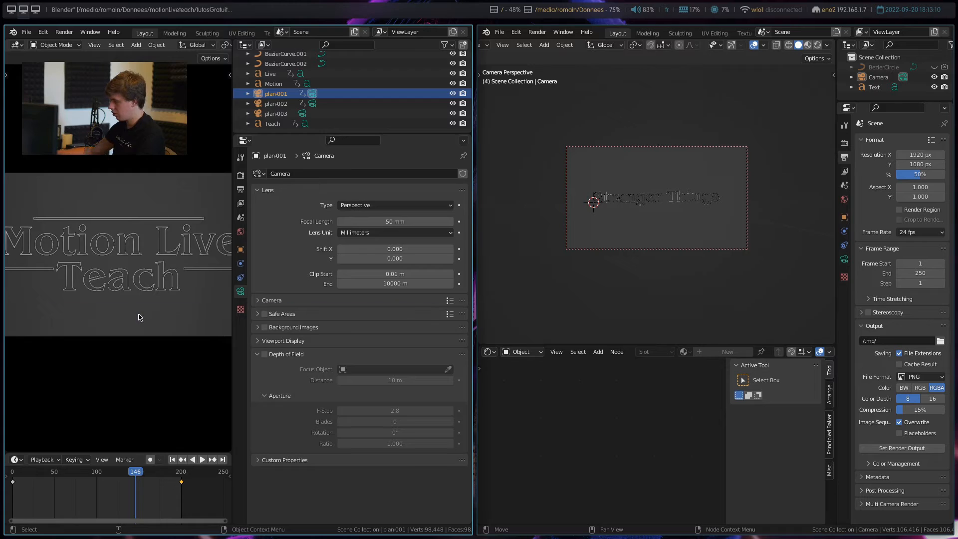
key("F12")
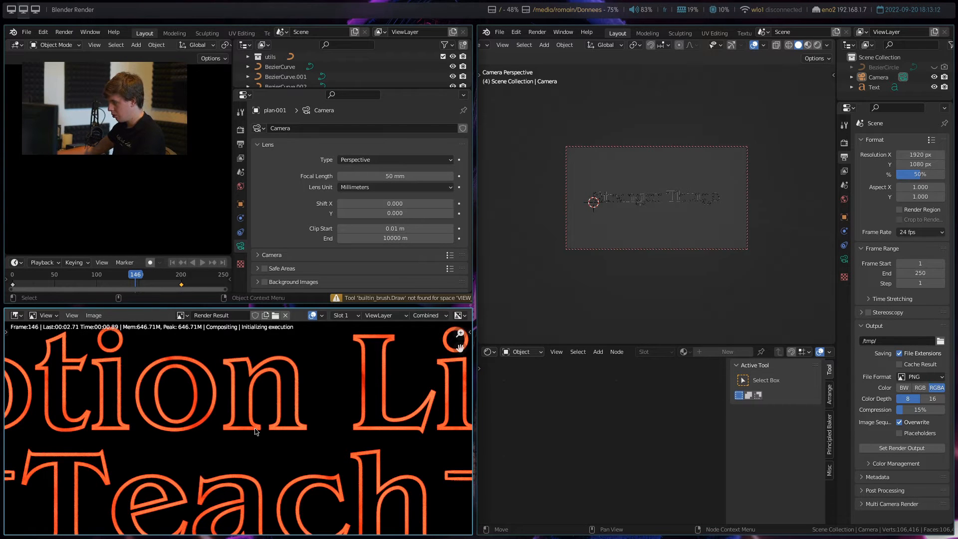
scroll(255, 432, "down", 2)
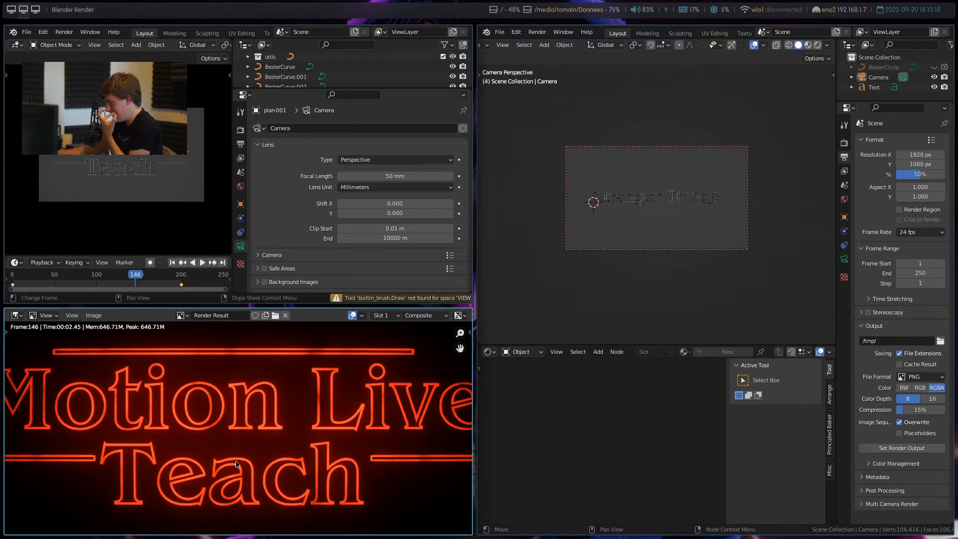
Open the title project's compositing node tree and enlarge the node editor's area
scroll(236, 464, "down", 3)
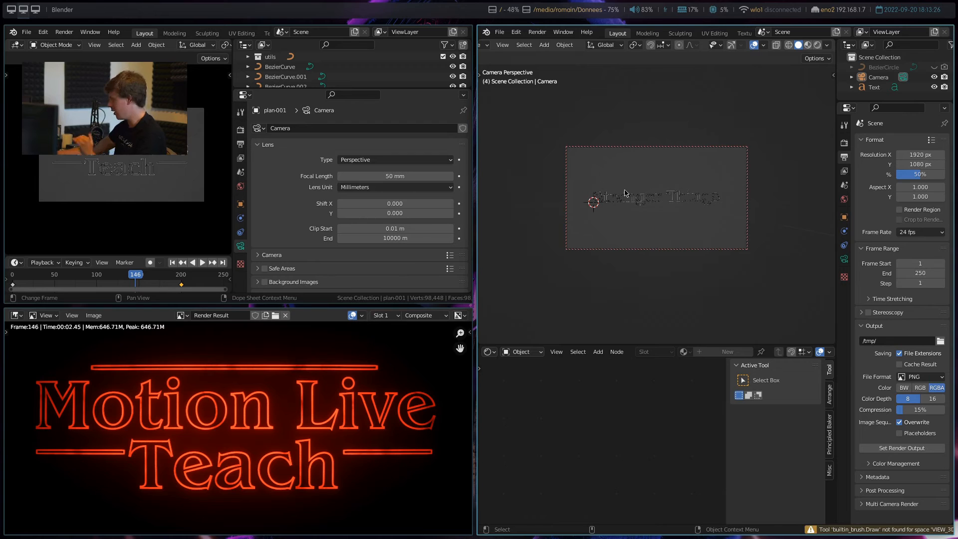
scroll(685, 34, "down", 8)
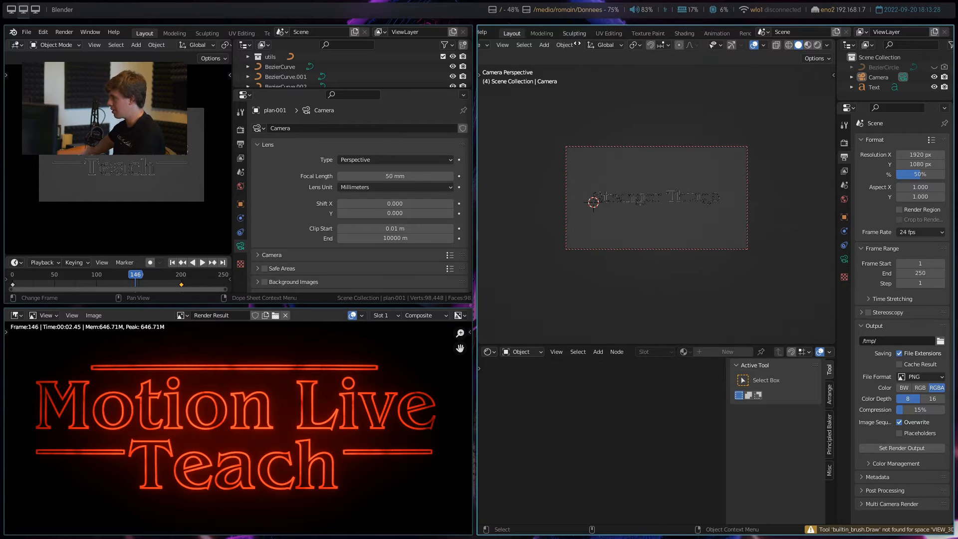
left_click(724, 34)
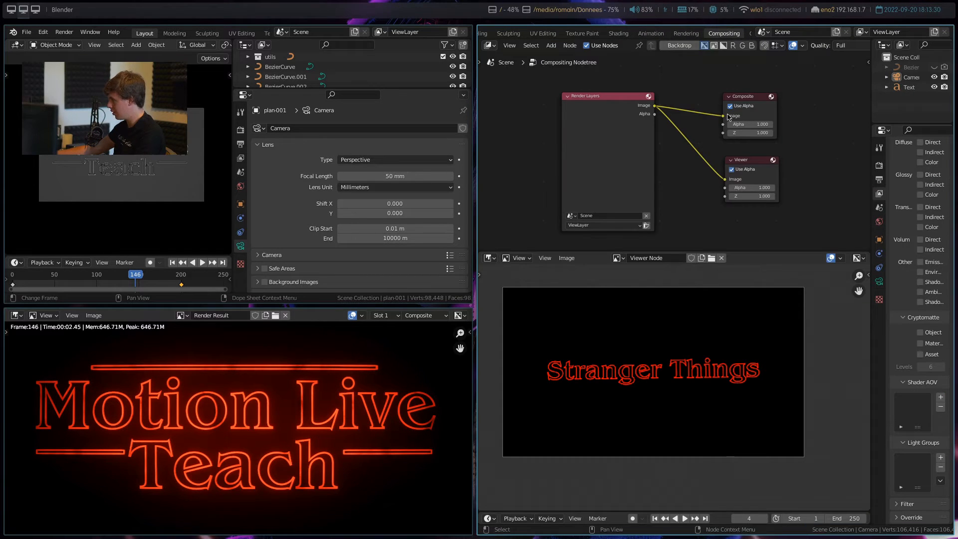
left_click_drag(788, 252, 798, 310)
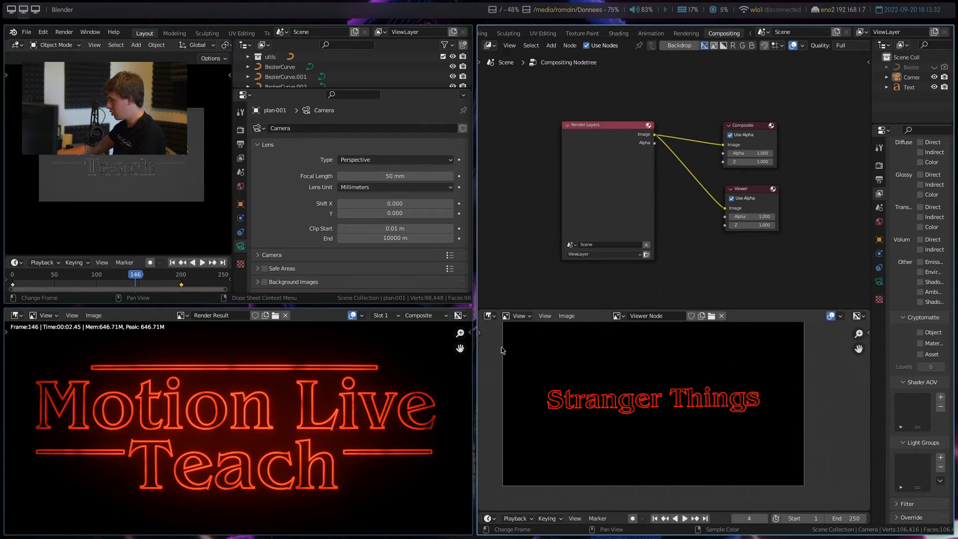
left_click(491, 315)
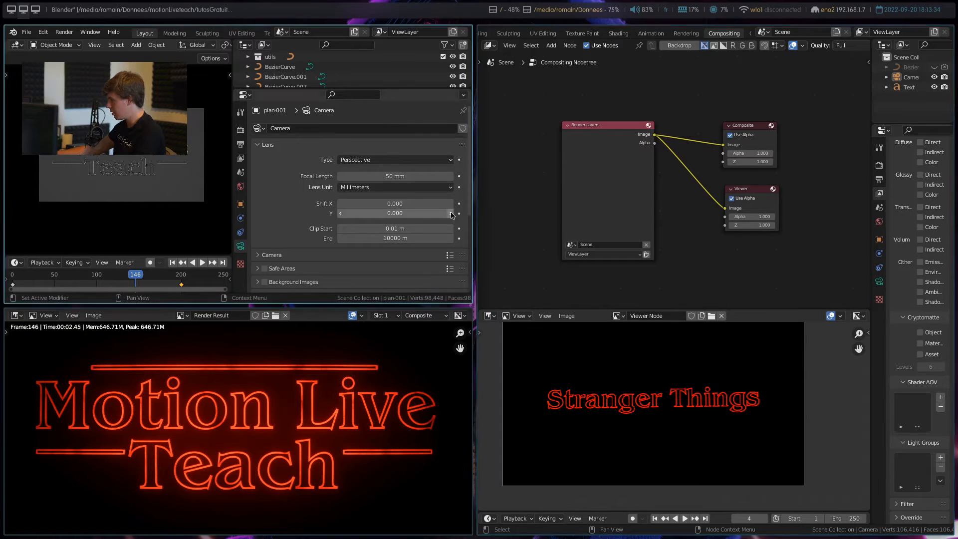
Move the Composite and Viewer nodes farther from Render Layers to make room for a node between them
left_click_drag(615, 183, 572, 186)
middle_click_drag(630, 207, 582, 206)
left_click_drag(774, 253, 725, 143)
middle_click_drag(724, 144, 690, 141)
key("g")
left_click(839, 153)
left_click(703, 210)
Insert a Glare node between the Render Layers and Composite nodes and set its type to Fog Glow
key("shift+a")
type("gla")
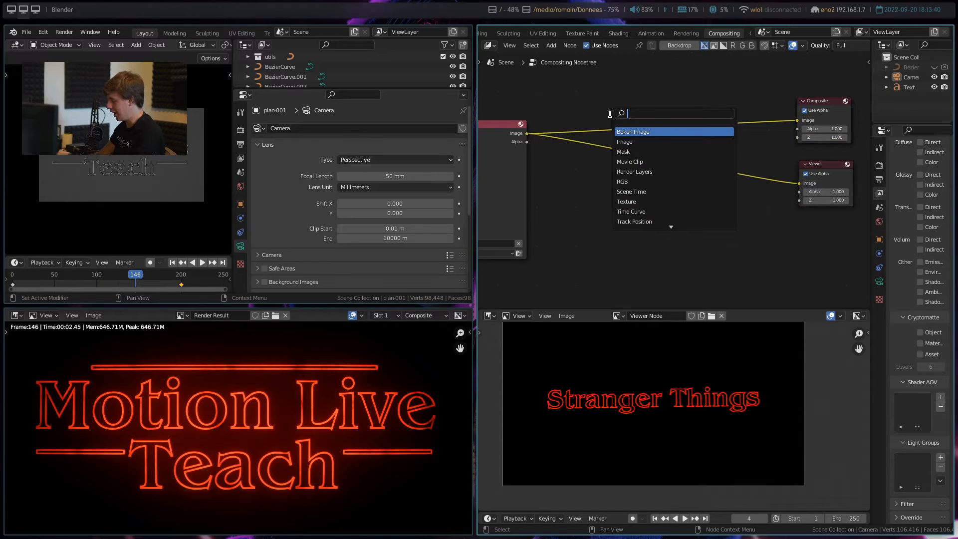
key("Return")
left_click(640, 103)
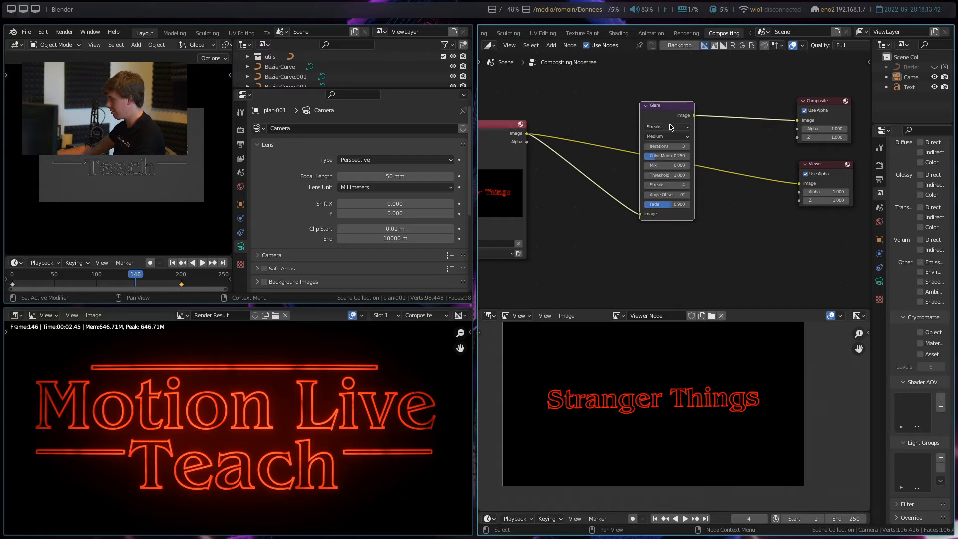
left_click(670, 126)
left_click(675, 153)
Connect the Glare node's Image output to the Viewer and set the glare Size to 9
scroll(678, 154, "up", 2)
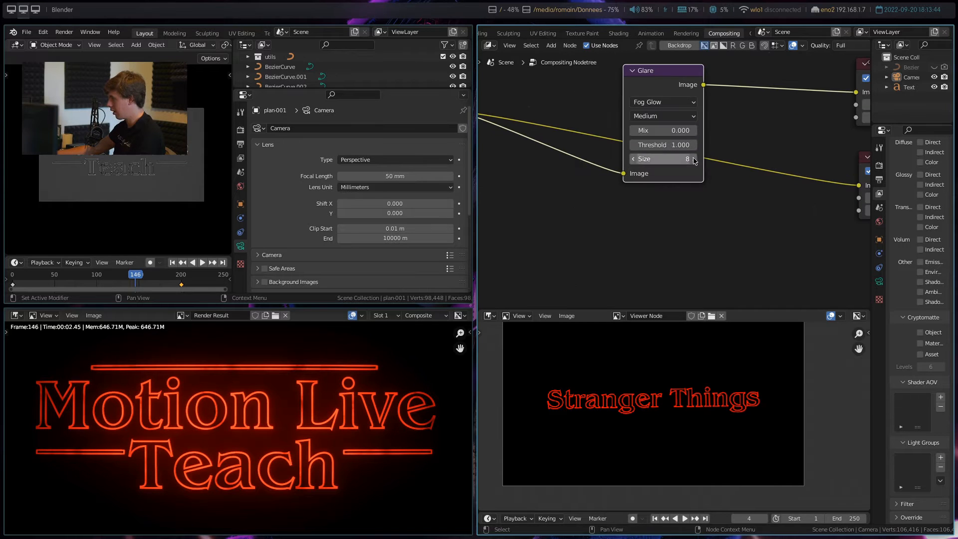
scroll(655, 413, "up", 4)
scroll(770, 175, "down", 2)
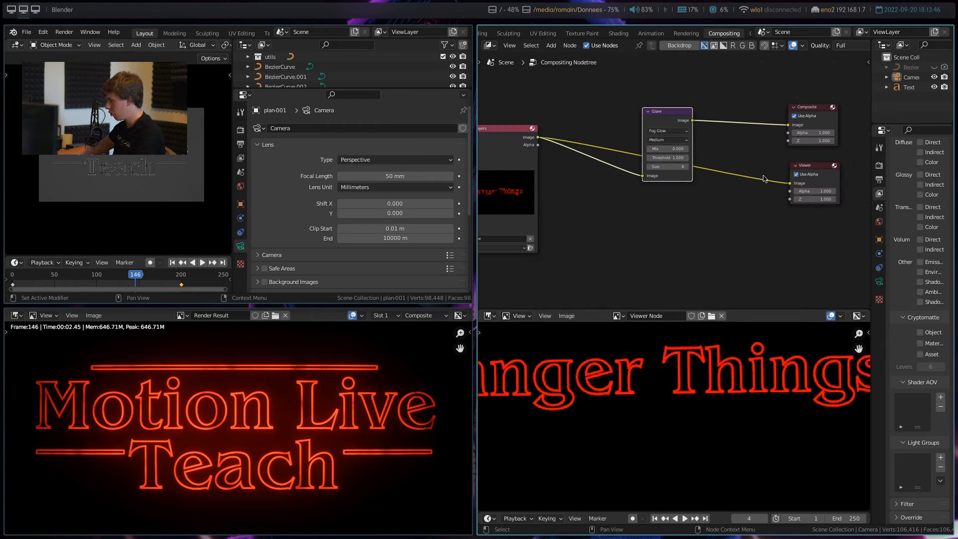
left_click_drag(693, 120, 789, 183)
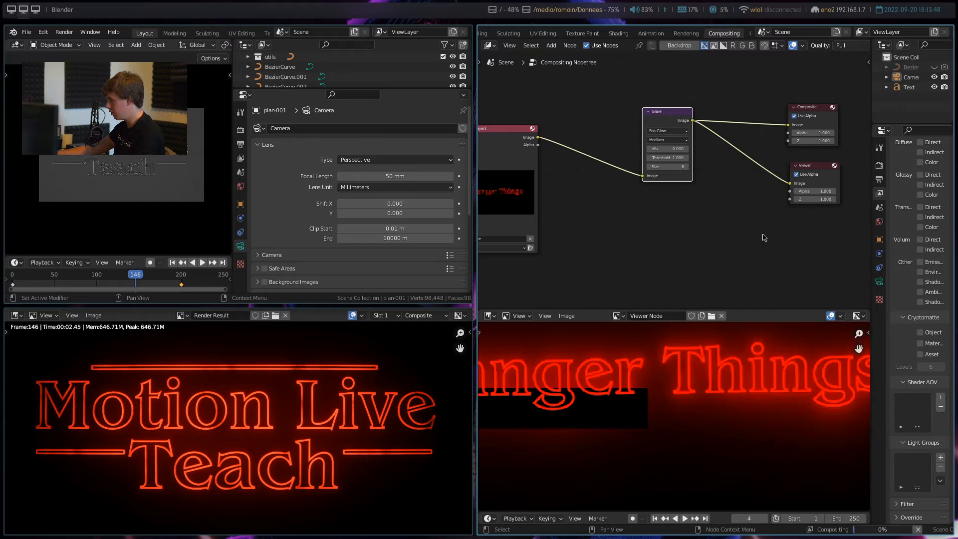
left_click(618, 316)
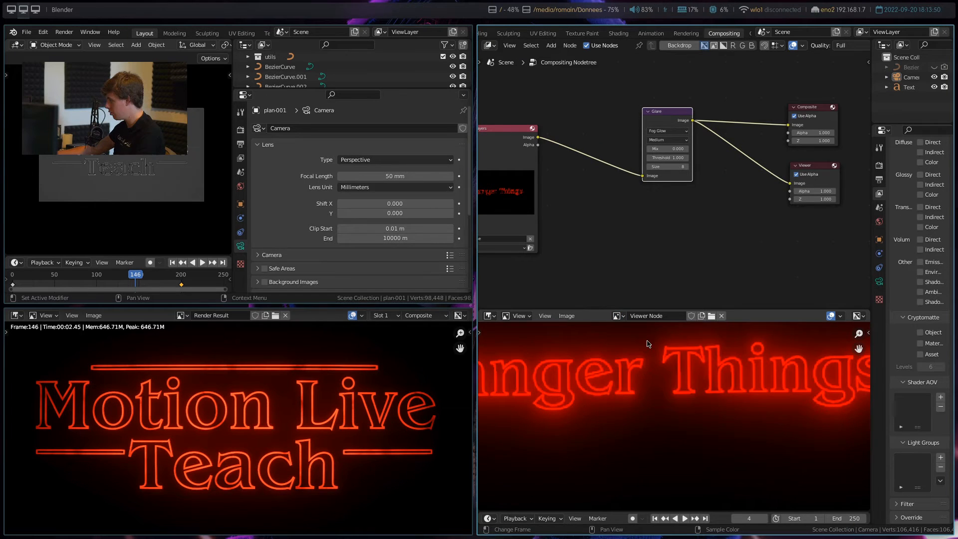
scroll(714, 186, "up", 1)
scroll(714, 185, "up", 1)
scroll(657, 419, "down", 4)
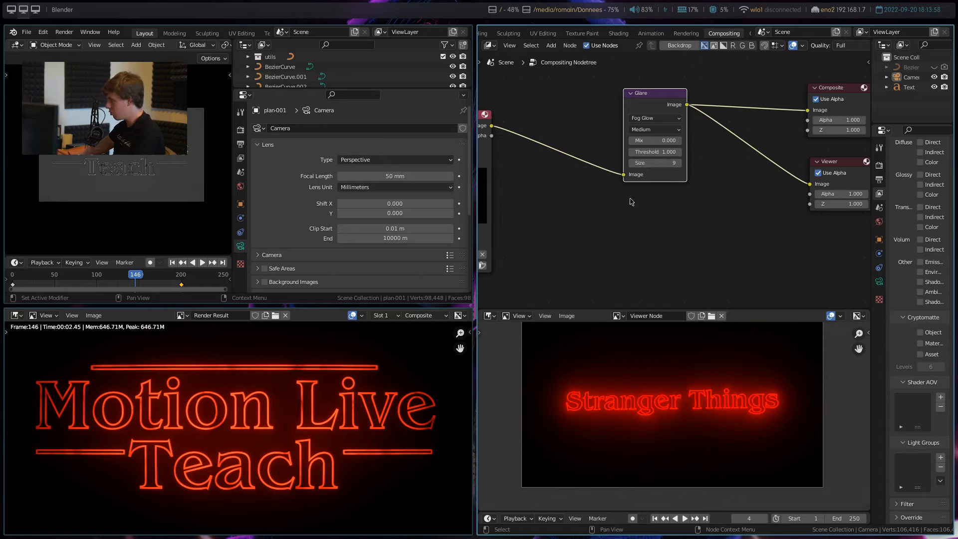
Set the Glare node's Mix to 0.5
left_click(657, 141)
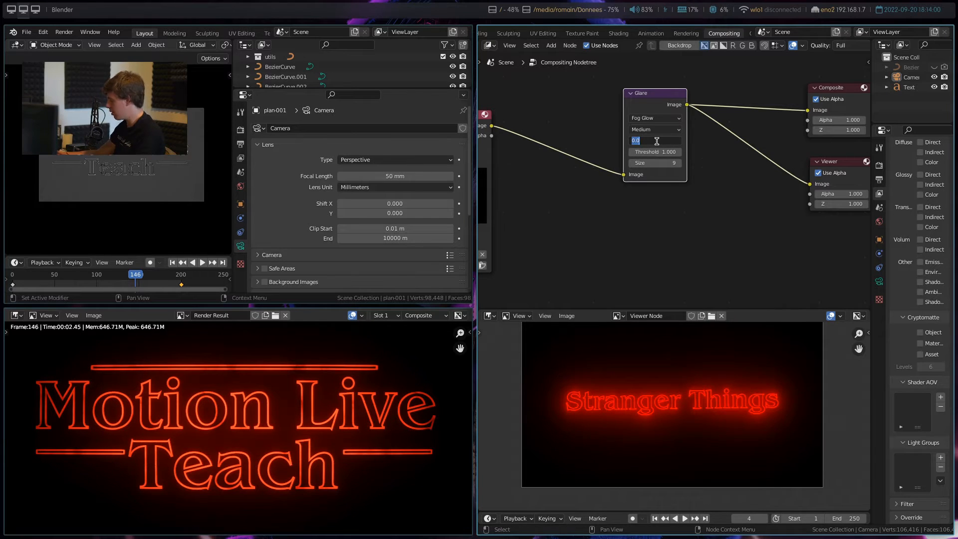
type("0.5")
key("Return")
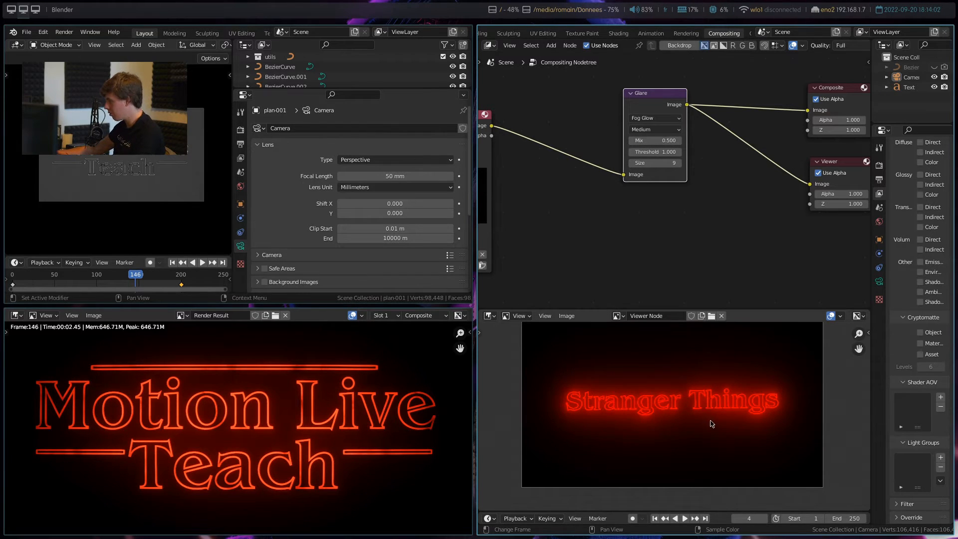
Set the Glare node's Mix to -0.5
left_click(664, 136)
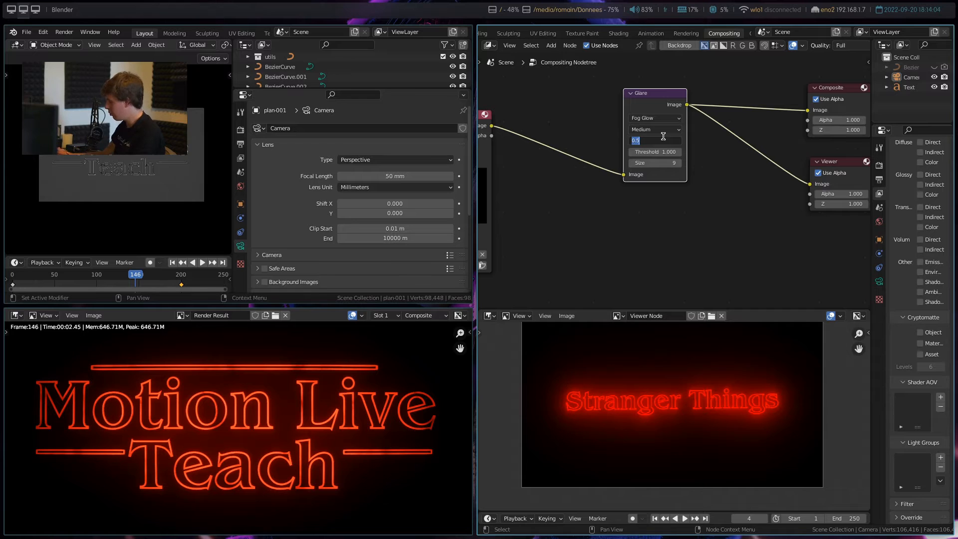
type("-0.5")
key("Return")
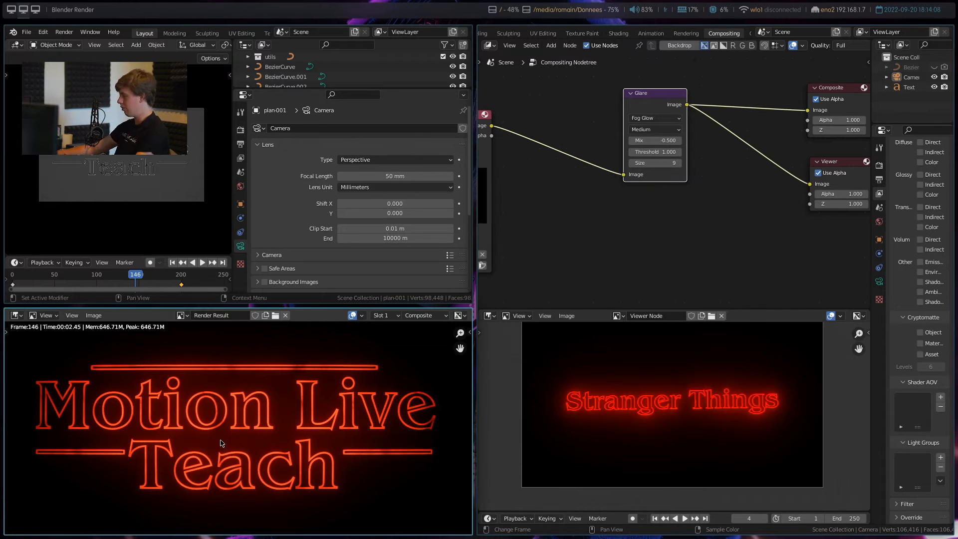
Examine the letter outlines in the reference render up close and compare them with the Viewer's Stranger Things title
scroll(185, 435, "up", 6)
middle_click_drag(188, 428, 342, 349)
scroll(229, 434, "up", 2)
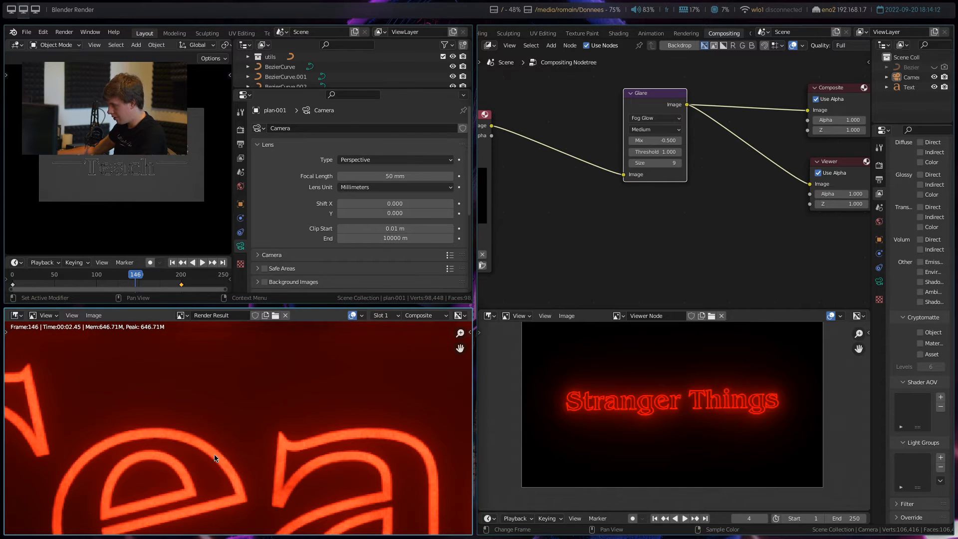
middle_click_drag(153, 435, 228, 378)
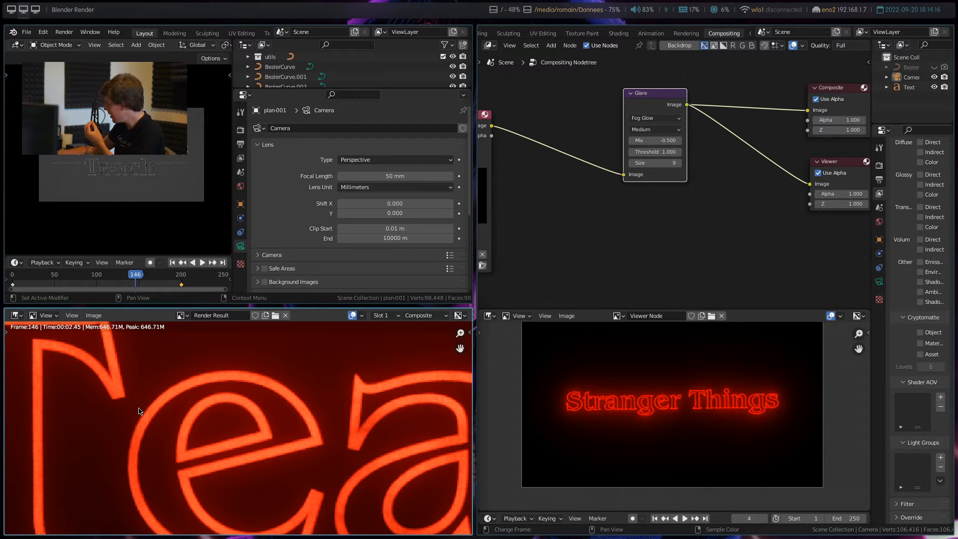
scroll(139, 410, "down", 5)
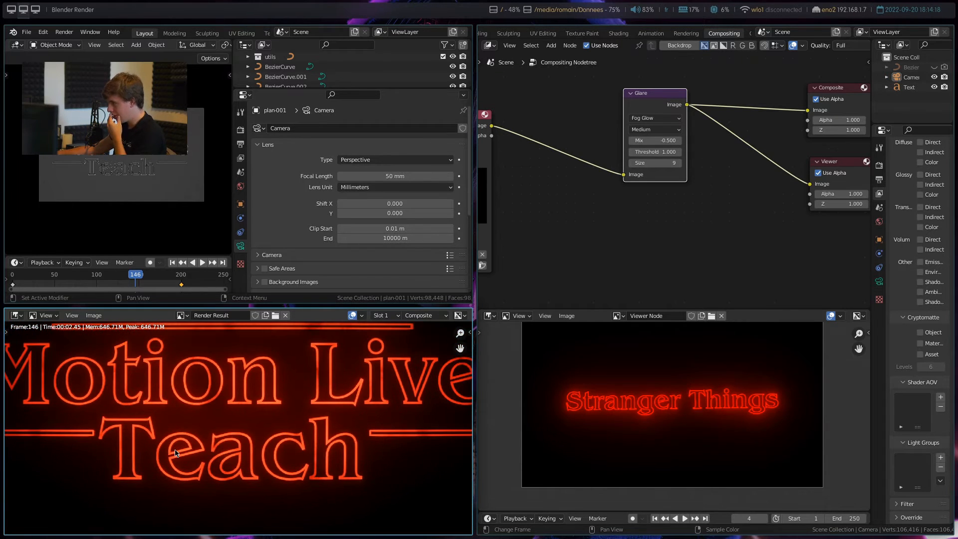
scroll(187, 432, "up", 4)
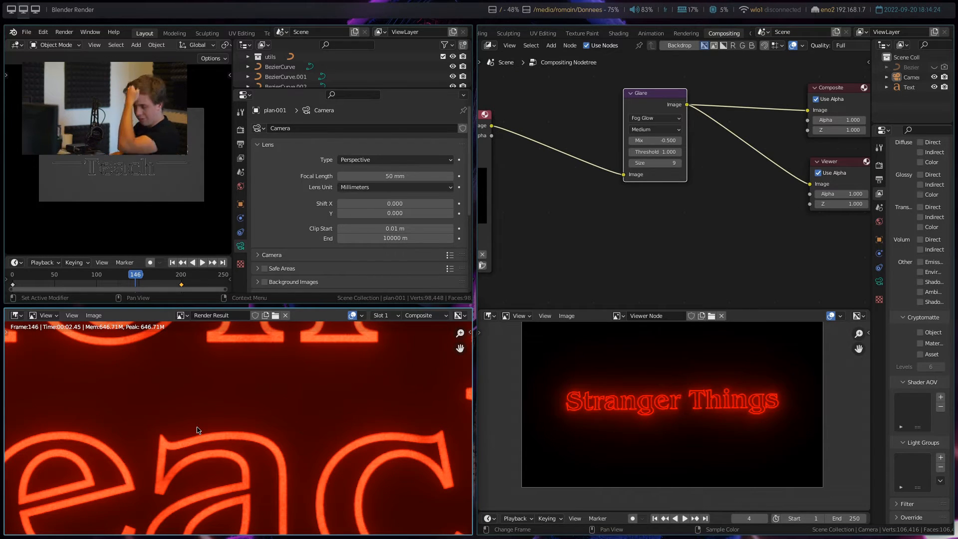
scroll(691, 406, "up", 6)
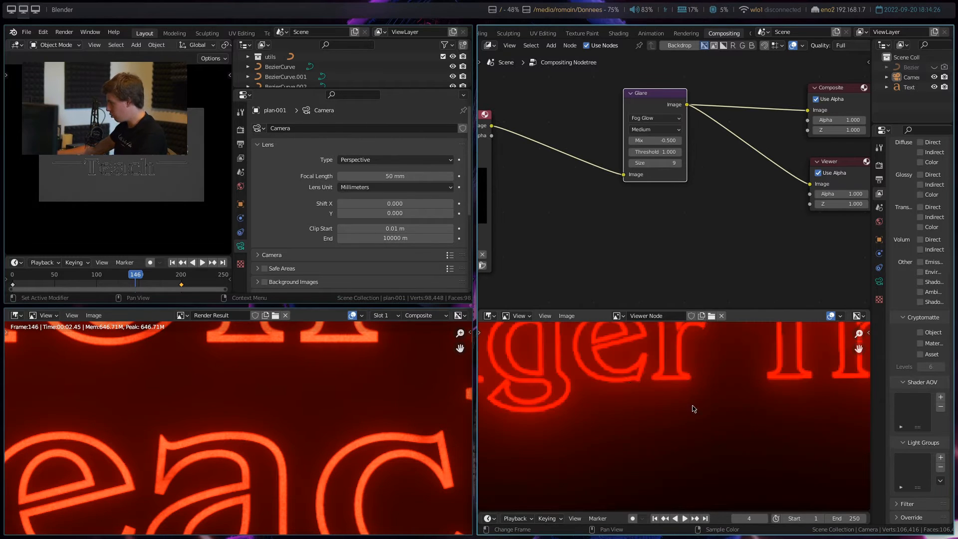
scroll(644, 390, "down", 6)
middle_click_drag(680, 394, 680, 396)
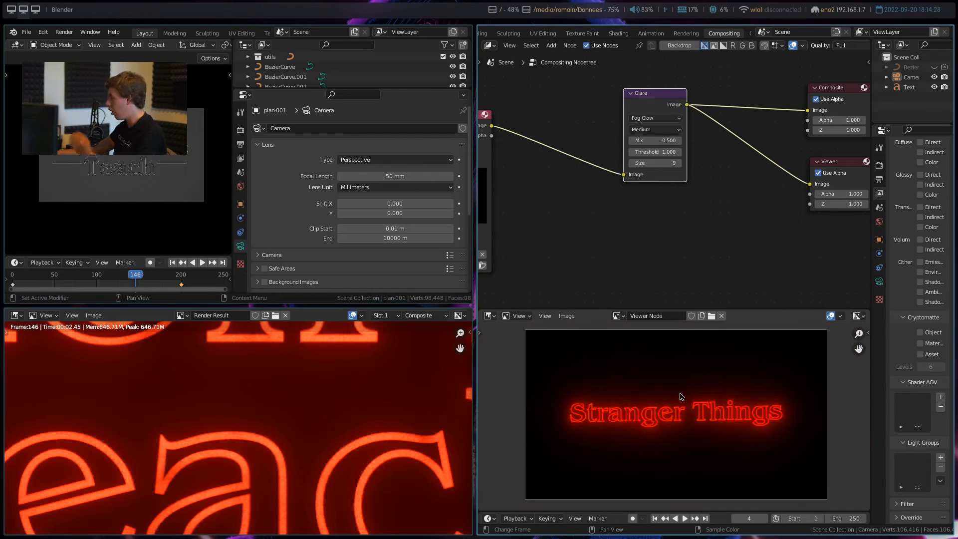
Return the title project to the Layout workspace and show its window across the whole screen
middle_click_drag(591, 33, 618, 34)
left_click(618, 33)
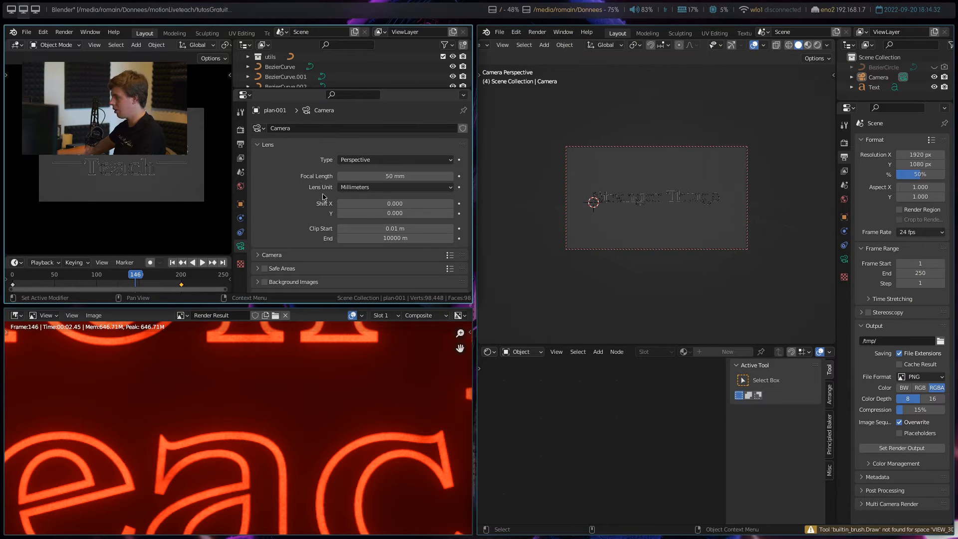
key("Escape")
key("super+shift+1")
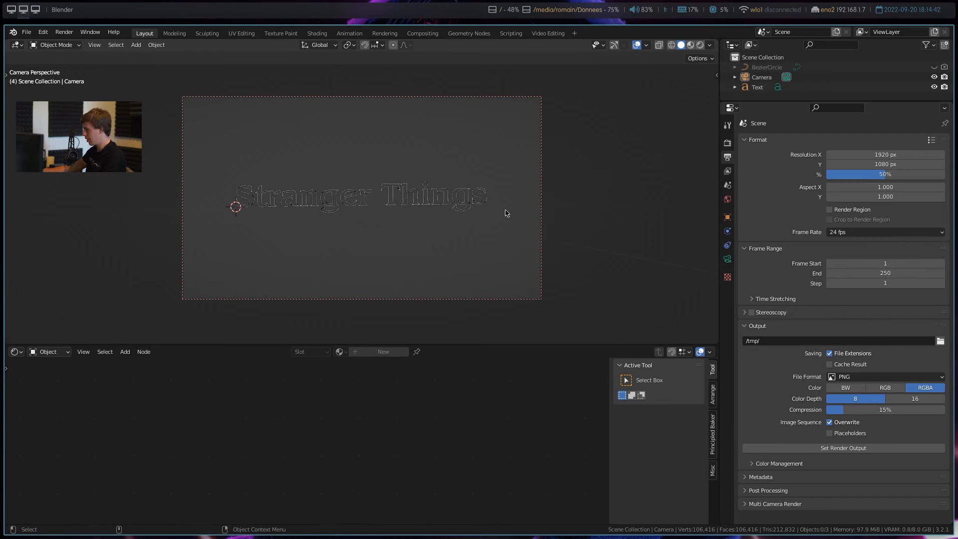
Select the Stranger Things text and display it in Rendered shading with the viewport overlays hidden
left_click(422, 192)
middle_click_drag(423, 192, 399, 209)
scroll(394, 214, "up", 8)
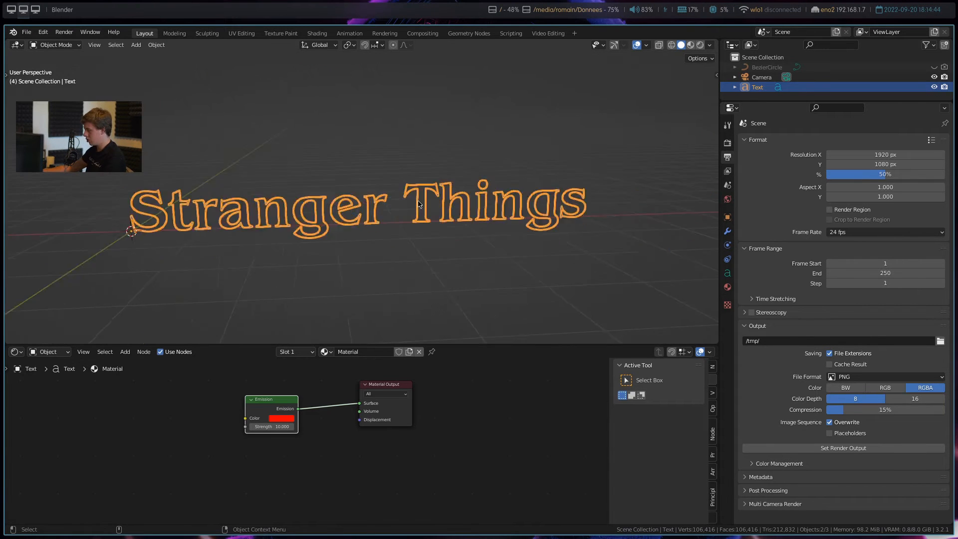
key("z")
left_click(391, 170)
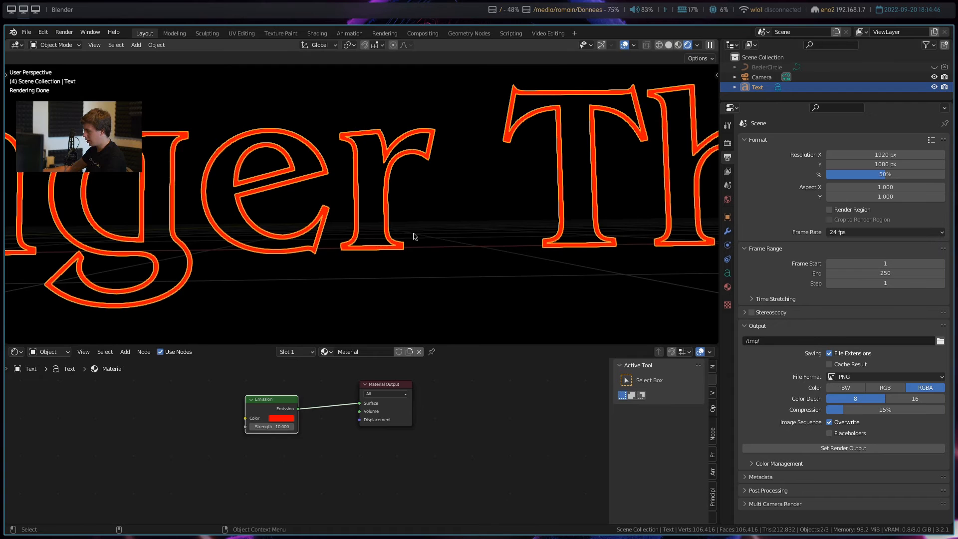
scroll(414, 236, "up", 2)
left_click(624, 45)
Enlarge the shader editor and move the Emission node level with the Material Output
left_click_drag(559, 343, 599, 290)
left_click_drag(718, 248, 787, 248)
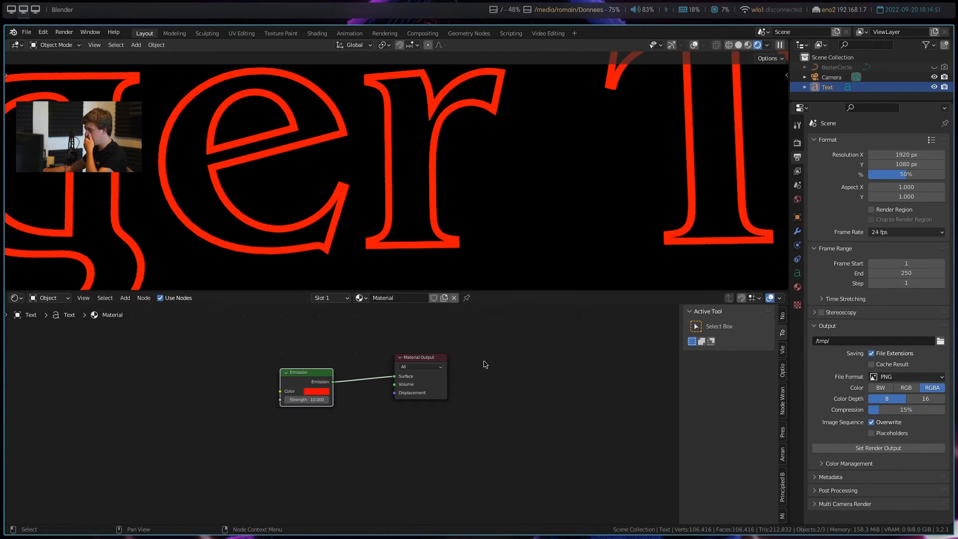
scroll(342, 454, "up", 2)
left_click_drag(316, 387, 329, 371)
middle_click_drag(314, 378, 538, 359)
Add a Voronoi Texture node before the Emission node and preview its Distance output on the letters
key("shift+a")
type("s")
type("voro")
key("Return")
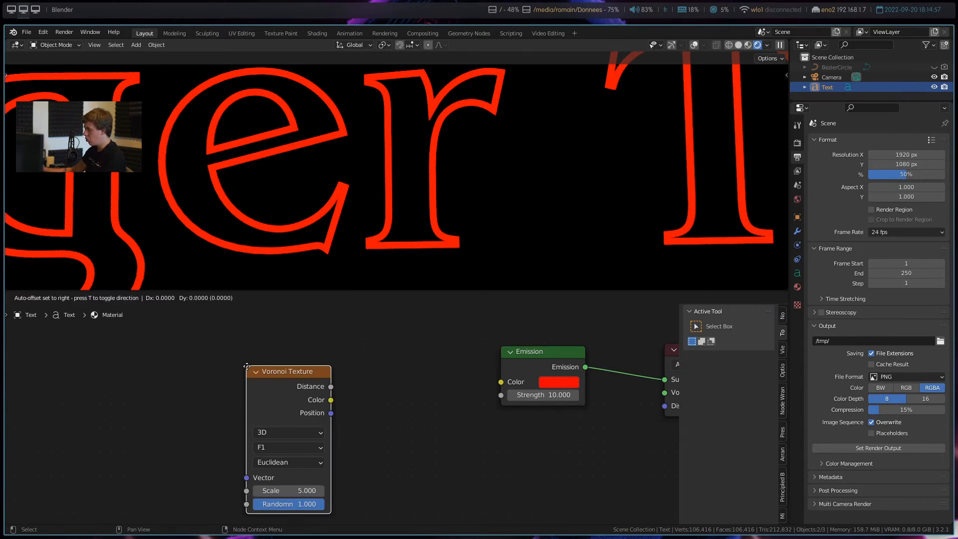
left_click(272, 371)
left_click(305, 391, "ctrl+shift")
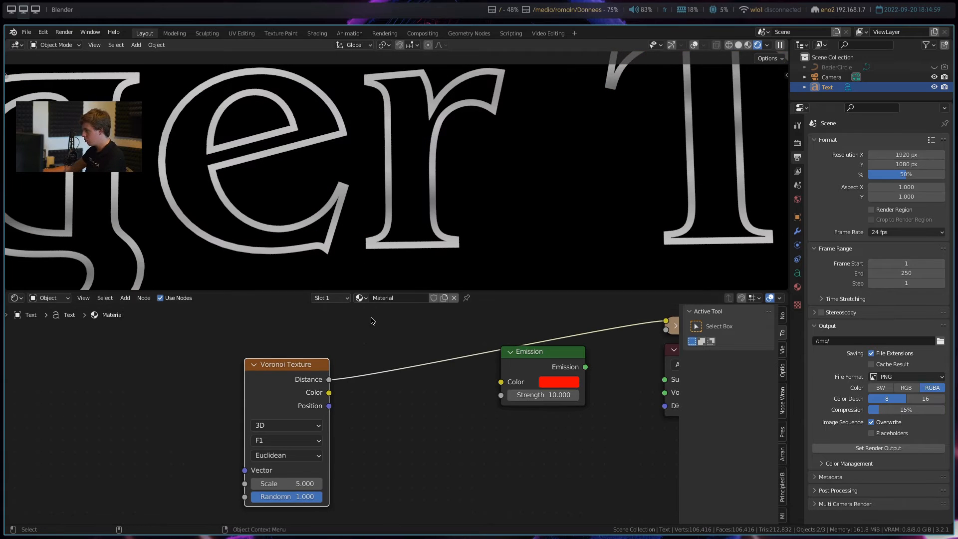
Raise the Voronoi Texture's Scale to 89.7 and check the pattern along the letter outlines
key("shift+a")
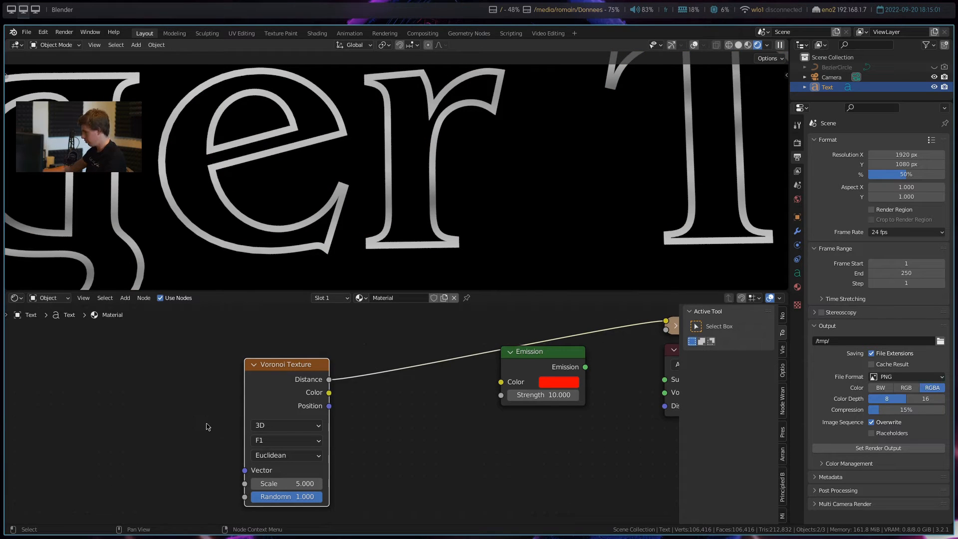
left_click_drag(285, 484, 320, 483)
scroll(409, 183, "up", 5)
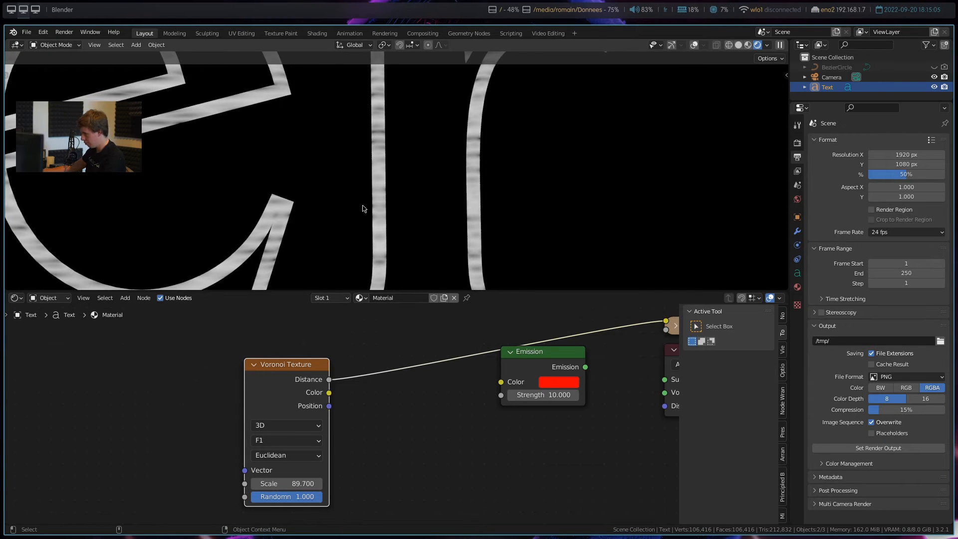
scroll(367, 191, "down", 6)
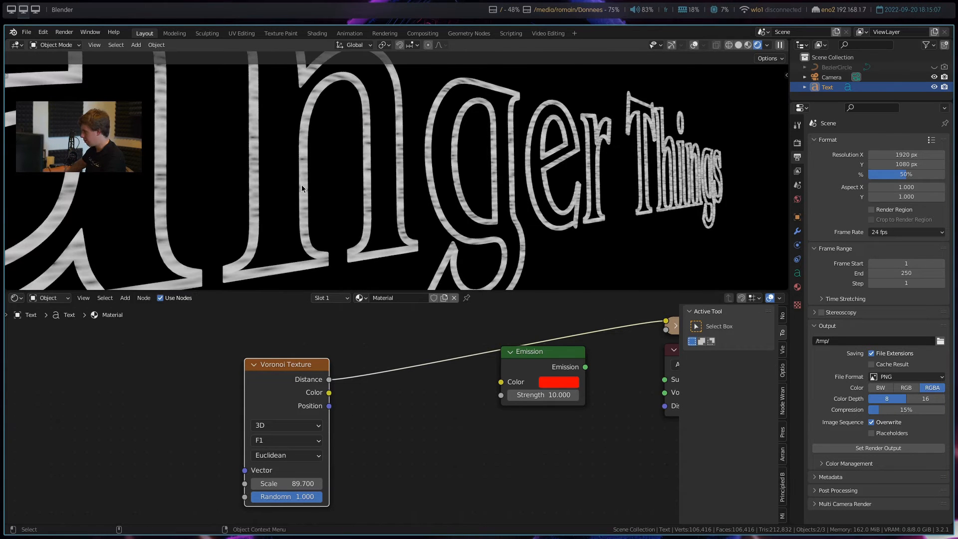
middle_click_drag(301, 185, 436, 196)
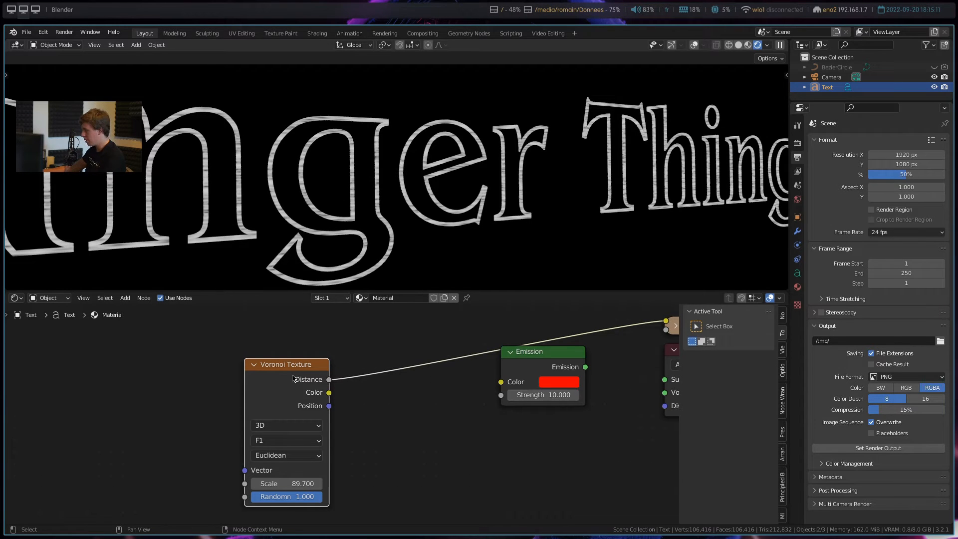
Add a Texture Coordinate node, connect its Object output to the Voronoi Texture's Vector, and inspect the pattern on the letters
middle_click_drag(221, 383, 356, 351)
left_click(177, 361)
key("shift+a")
left_click(176, 361)
type("texture co")
key("Return")
left_click(181, 356)
left_click_drag(264, 415, 379, 437)
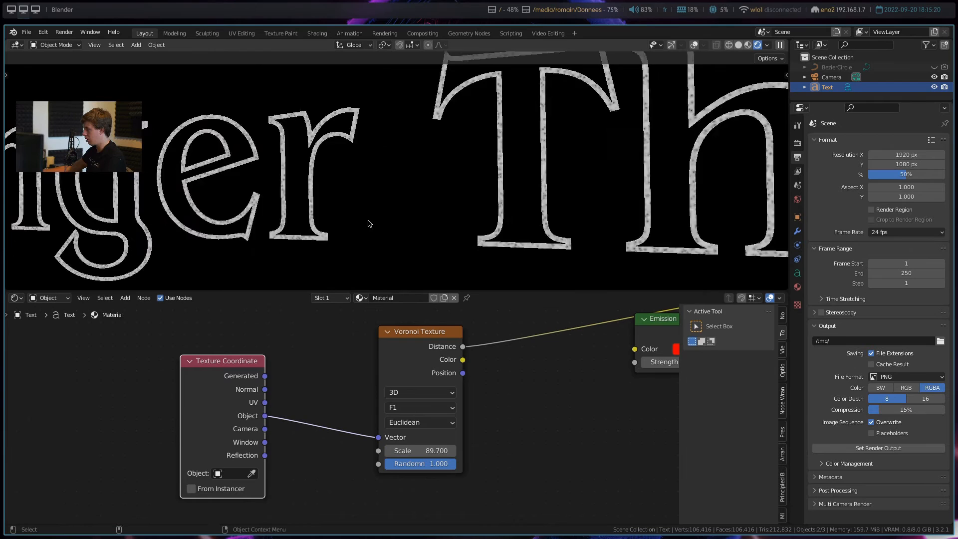
scroll(369, 224, "up", 4)
scroll(360, 259, "down", 4)
scroll(338, 235, "up", 6)
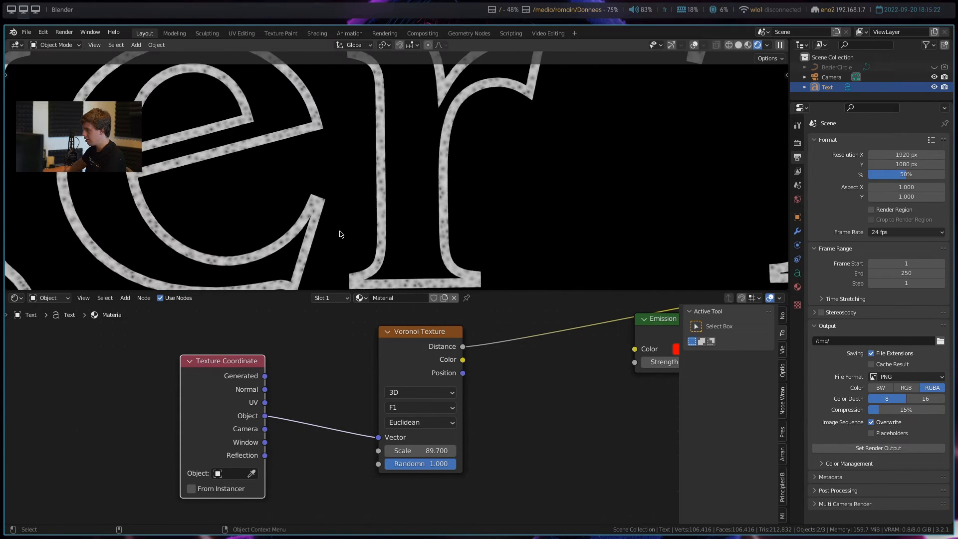
Move the Voronoi Texture node closer to the Texture Coordinate node and raise its Scale to 467.4
left_click_drag(419, 371, 372, 384)
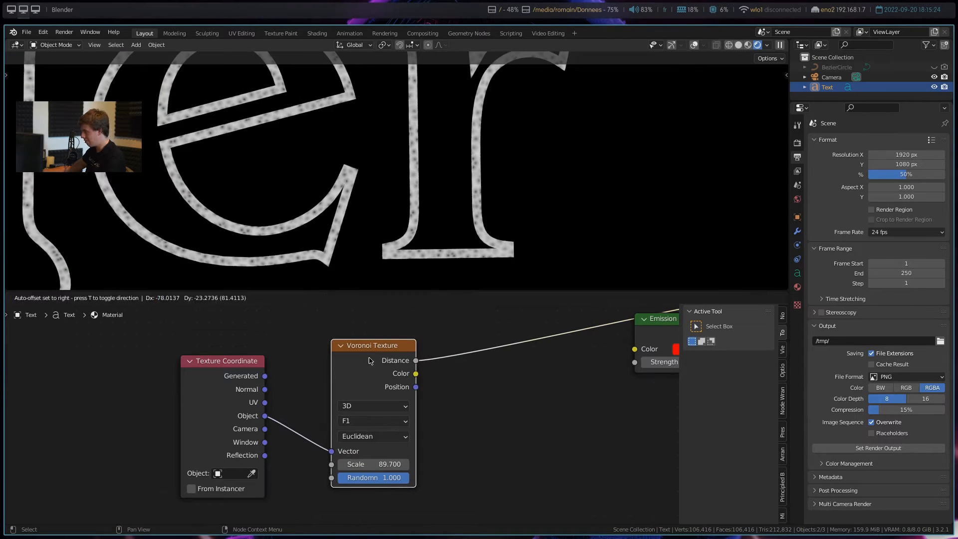
mouse_move(390, 463)
left_mouse_down()
mouse_move(449, 463)
mouse_move(383, 464)
left_mouse_up()
scroll(531, 392, "down", 2)
middle_click_drag(532, 391, 490, 389)
left_click_drag(341, 373, 329, 379)
middle_click_drag(328, 379, 277, 377)
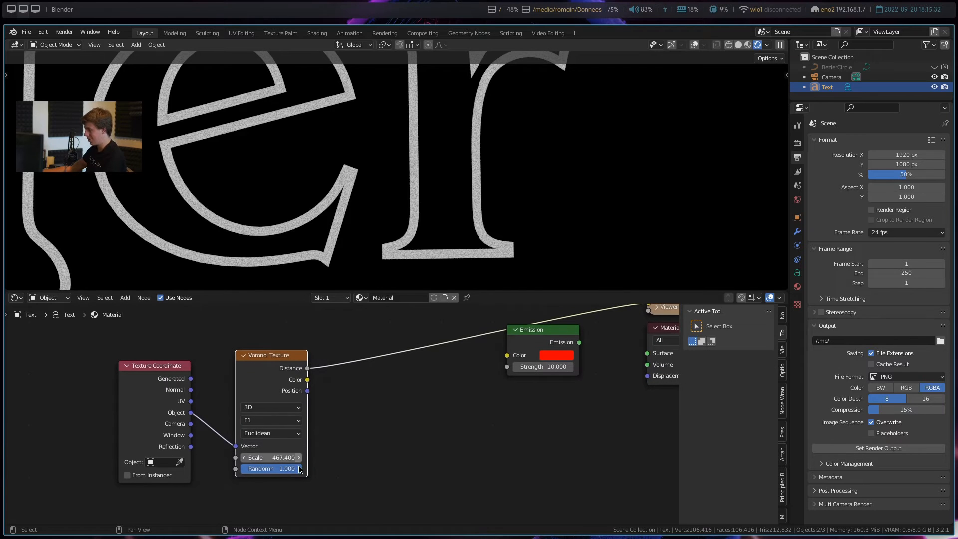
left_click_drag(268, 376, 258, 378)
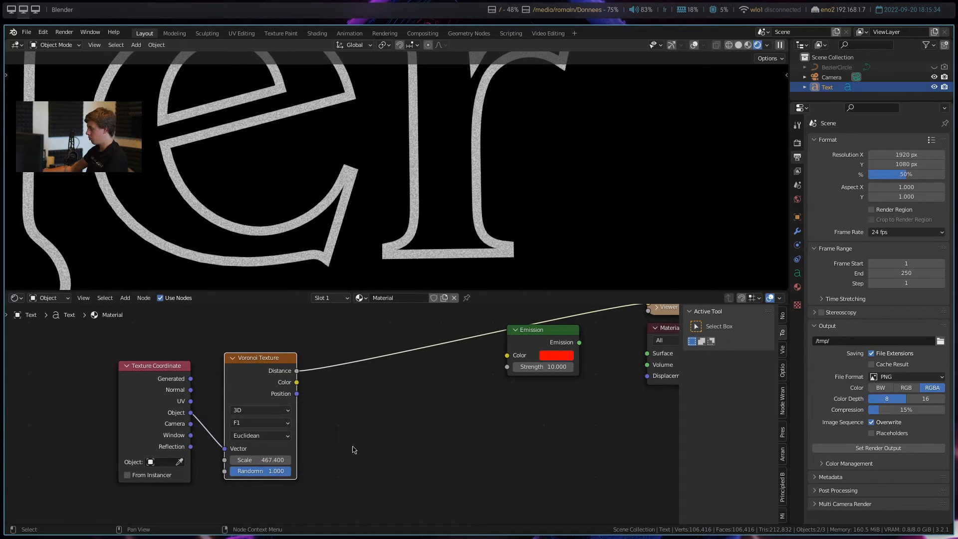
Connect the Voronoi Distance to the Emission's Strength and the Emission to the Material Output's Surface, and test-render the title
left_click_drag(536, 332, 539, 348)
left_click_drag(294, 372, 510, 383)
left_click_drag(582, 359, 647, 352)
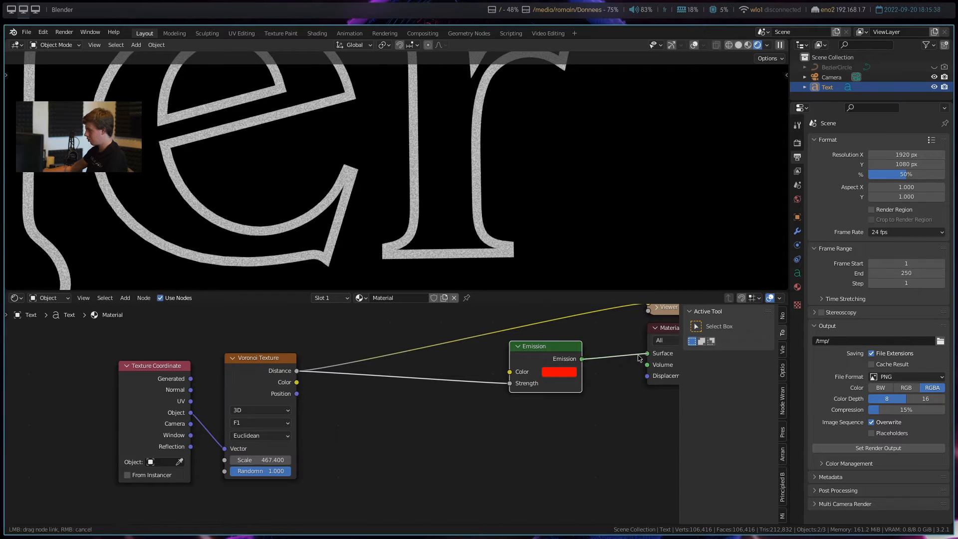
left_click_drag(544, 346, 530, 362)
scroll(330, 214, "up", 5)
mouse_move(329, 214)
middle_mouse_down()
mouse_move(353, 205)
mouse_move(317, 222)
mouse_move(315, 214)
middle_mouse_up()
scroll(463, 404, "up", 1)
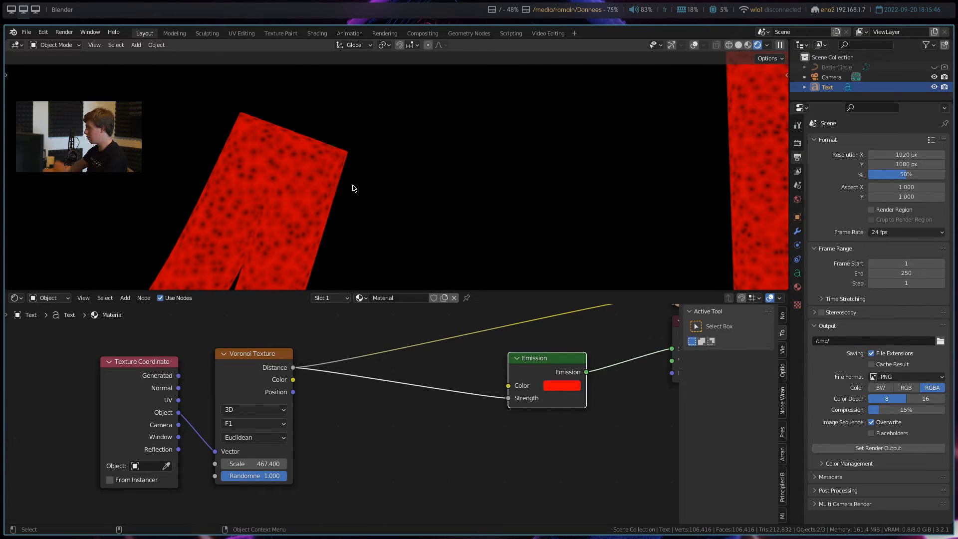
key("F12")
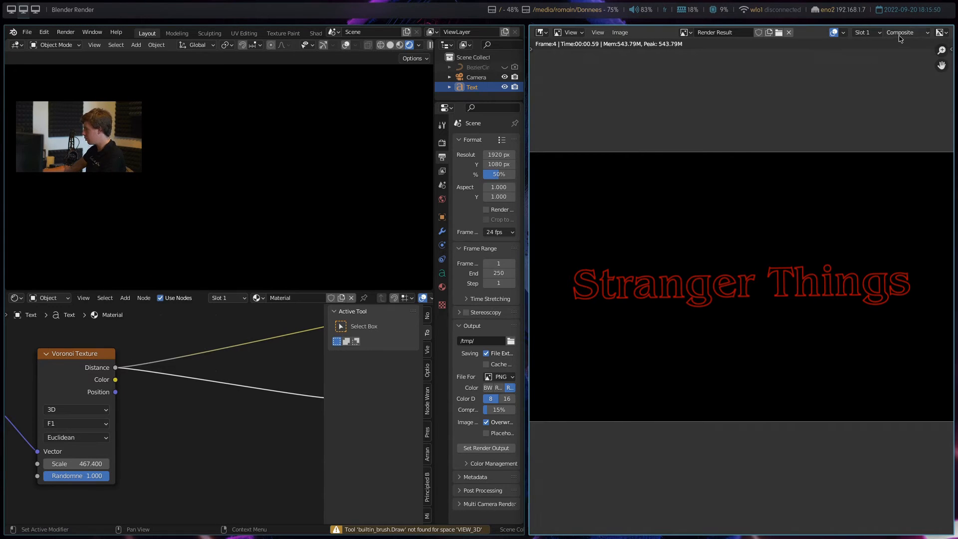
key("Escape")
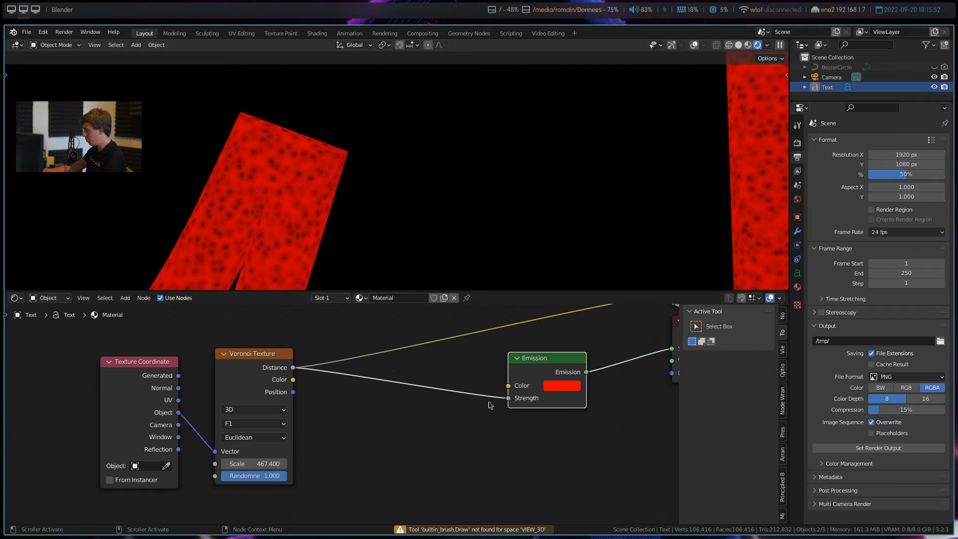
Insert a Math node on the link between the Voronoi Texture's Distance and the Emission's Strength
middle_click_drag(314, 482, 466, 454)
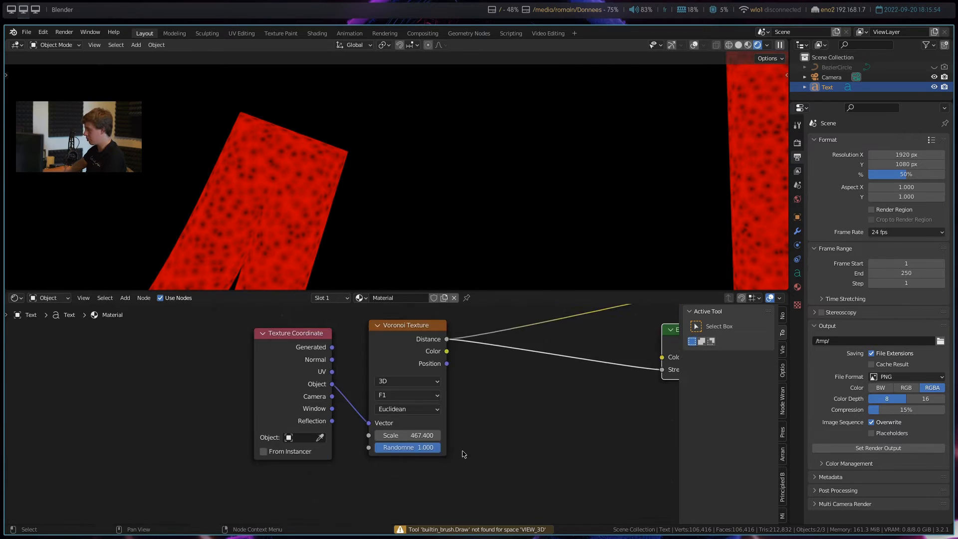
scroll(431, 408, "up", 5)
left_click_drag(426, 331, 411, 346)
scroll(565, 405, "down", 2)
middle_click_drag(572, 428, 511, 429)
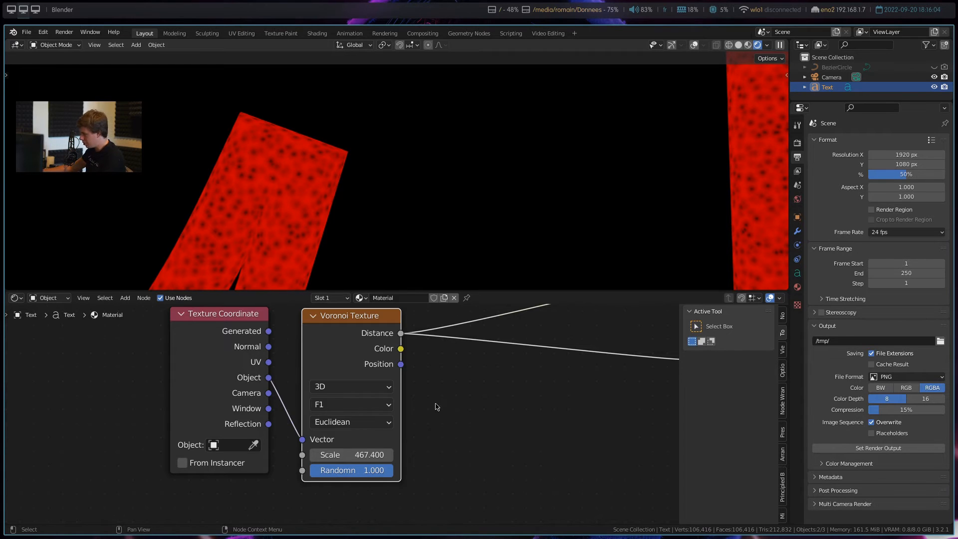
scroll(410, 399, "down", 2)
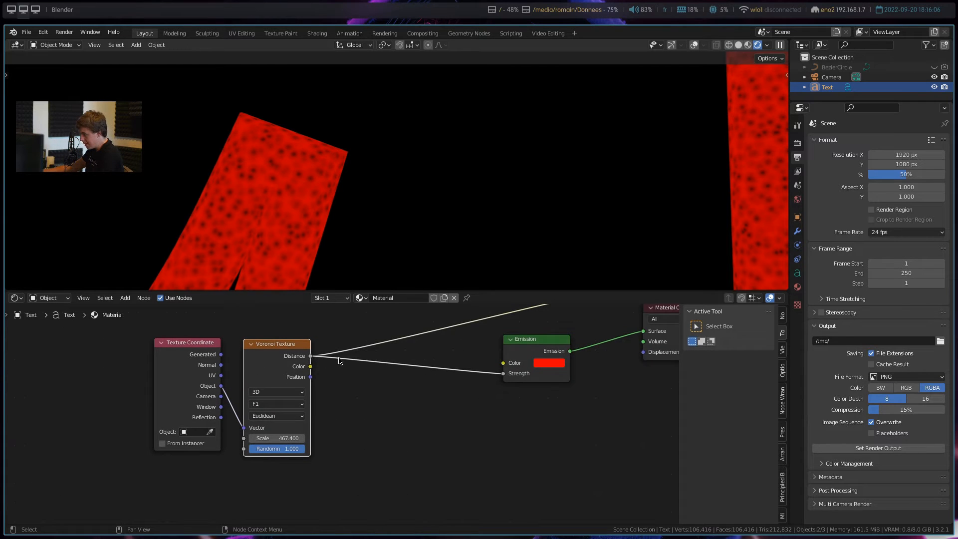
key("shift+a")
type("ma")
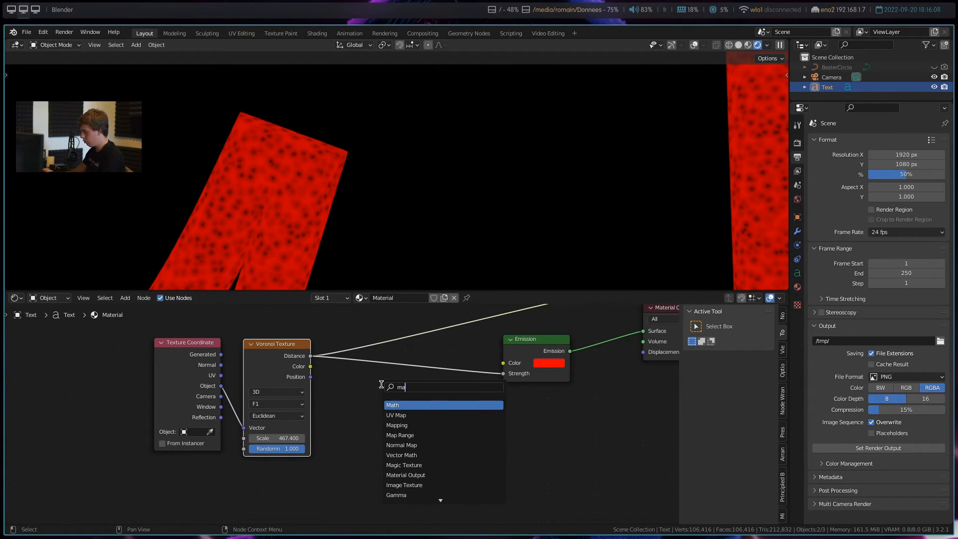
key("Return")
left_click(399, 361)
Set the Math node to Multiply with a value of 50 and render the image to check the glow
left_click(431, 388)
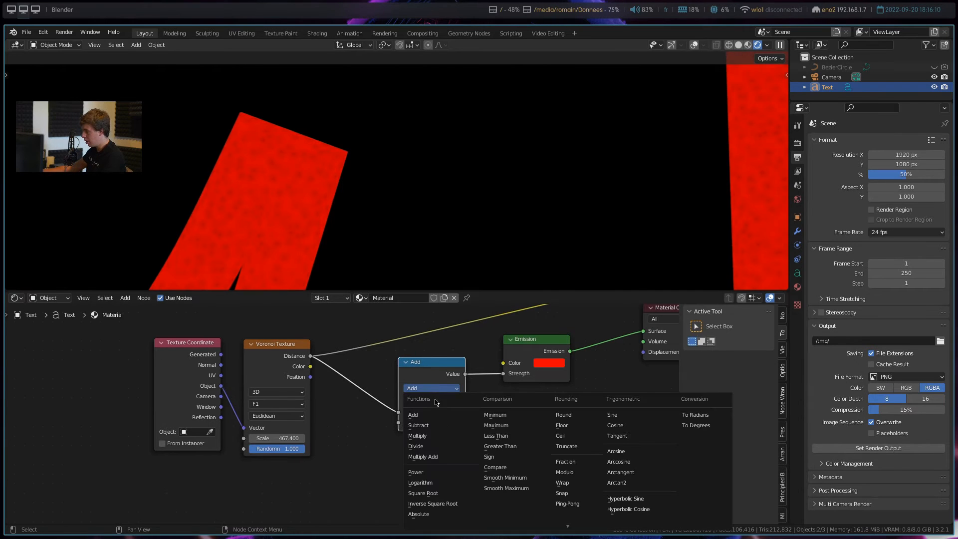
left_click(417, 435)
left_click(442, 422)
type("50")
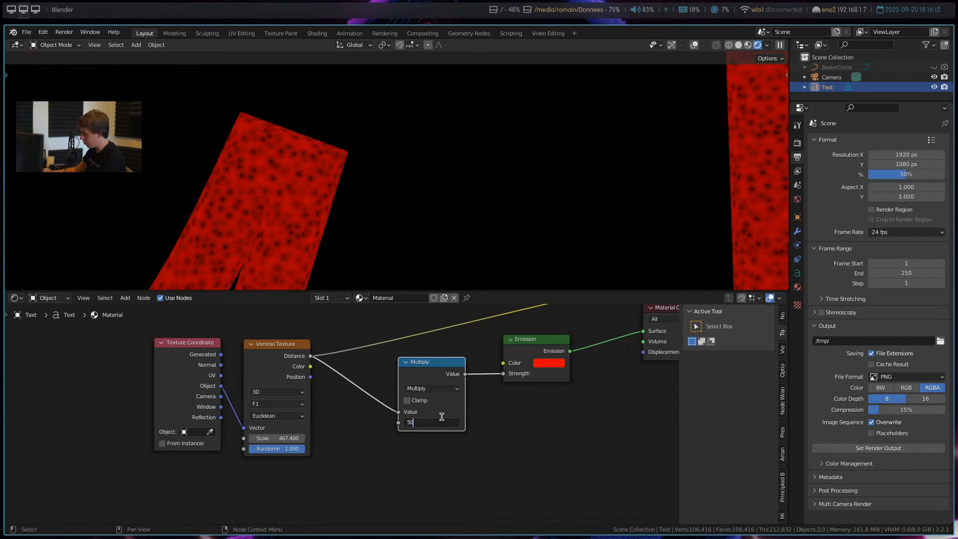
key("Return")
key("F12")
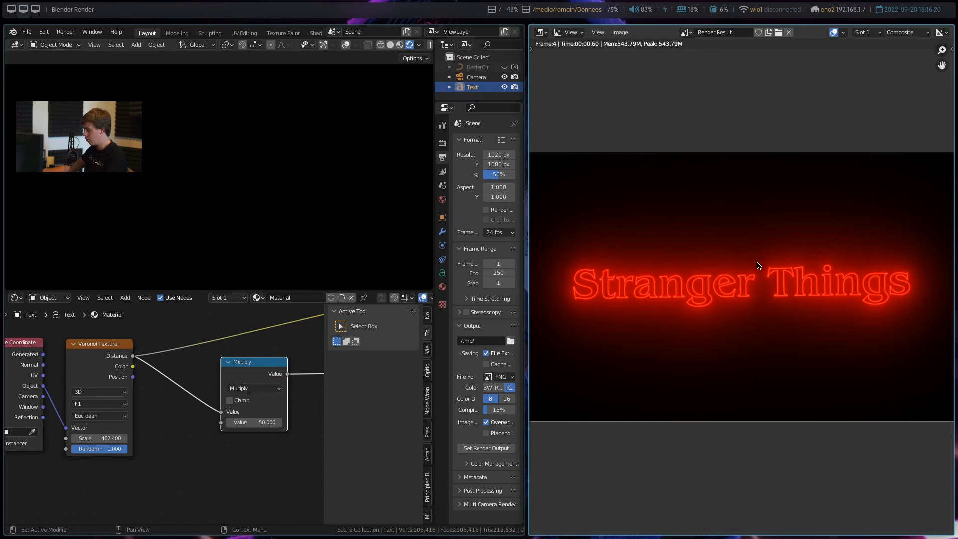
key("Escape")
Move the Multiply node well below the Voronoi Texture and lower the Emission node to free space above them
scroll(385, 450, "down", 3)
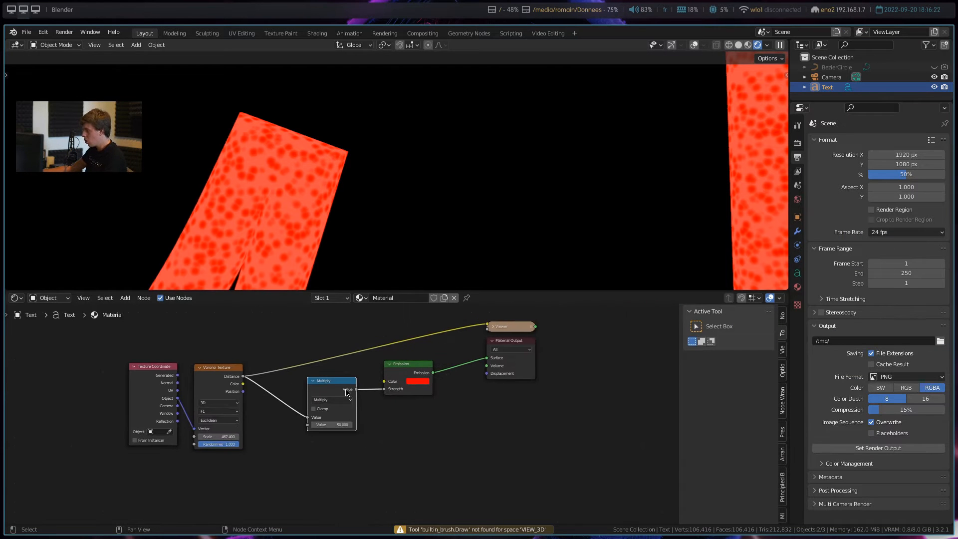
left_click_drag(349, 399, 336, 473)
left_click_drag(410, 369, 430, 393)
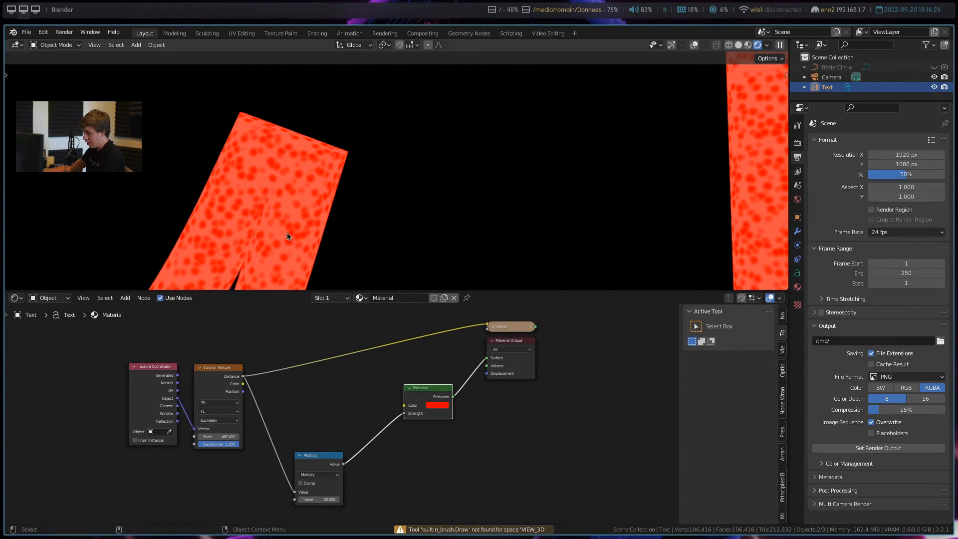
middle_click_drag(287, 391, 336, 378)
left_click_drag(289, 329, 159, 391)
left_click(353, 376)
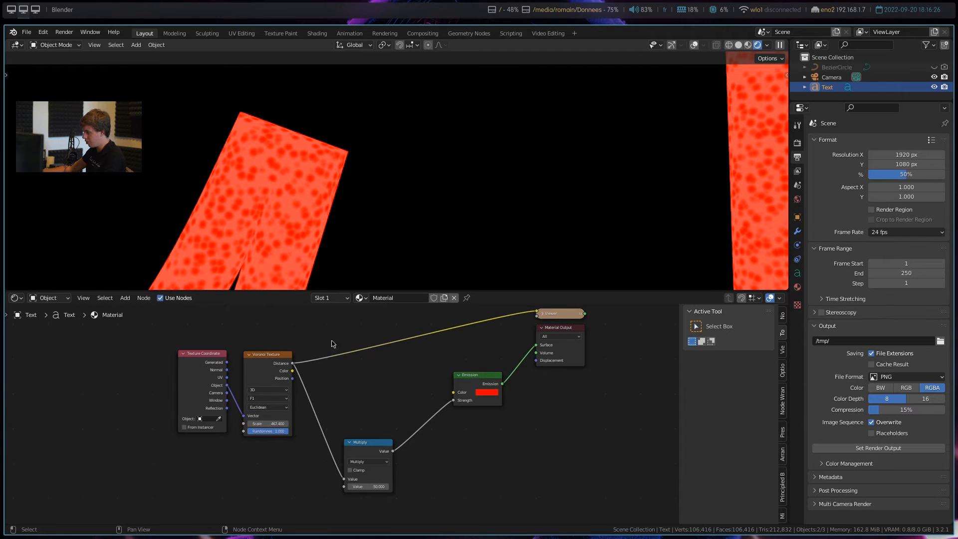
Add a ColorRamp node fed by the Voronoi Distance, preview its Color output, and place it above the Multiply node
key("shift+a")
key("s")
type("ramp")
key("Return")
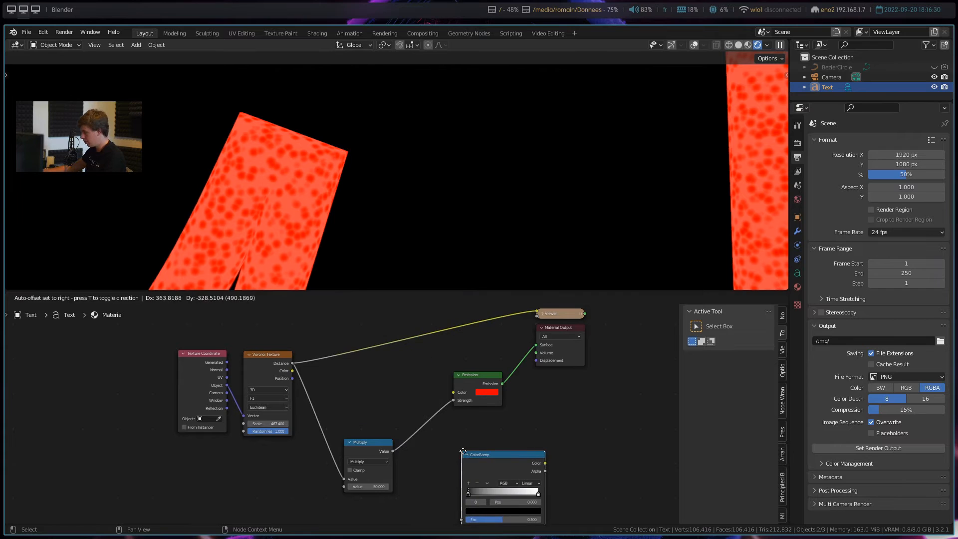
left_click(463, 451)
middle_click_drag(405, 411, 382, 362)
left_click_drag(268, 315, 439, 471)
left_click(479, 418, "ctrl+shift")
middle_click_drag(538, 392, 515, 442)
left_click_drag(451, 456, 316, 364)
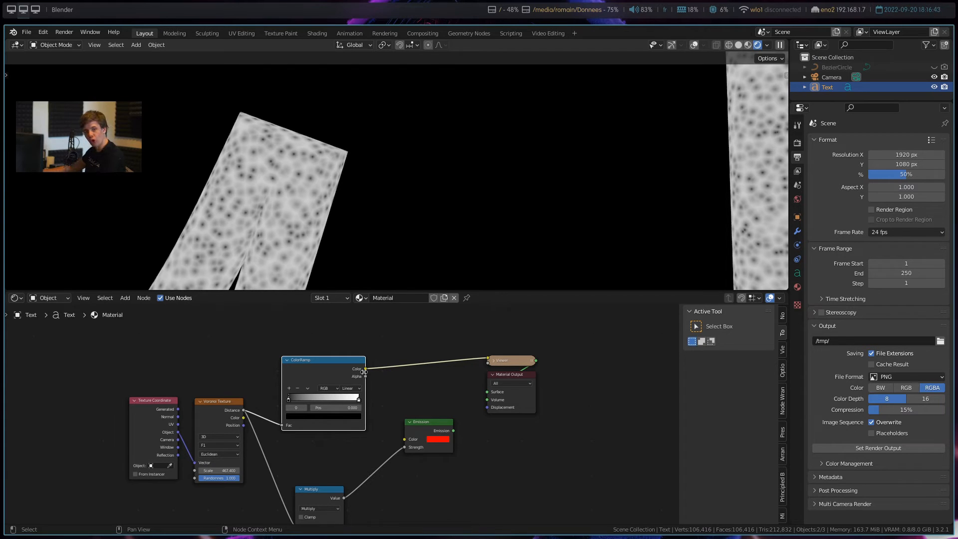
Change the ColorRamp's black stop to a dark reddish orange with hue 0.016, saturation 0.977 and value 0.271
scroll(372, 396, "up", 4)
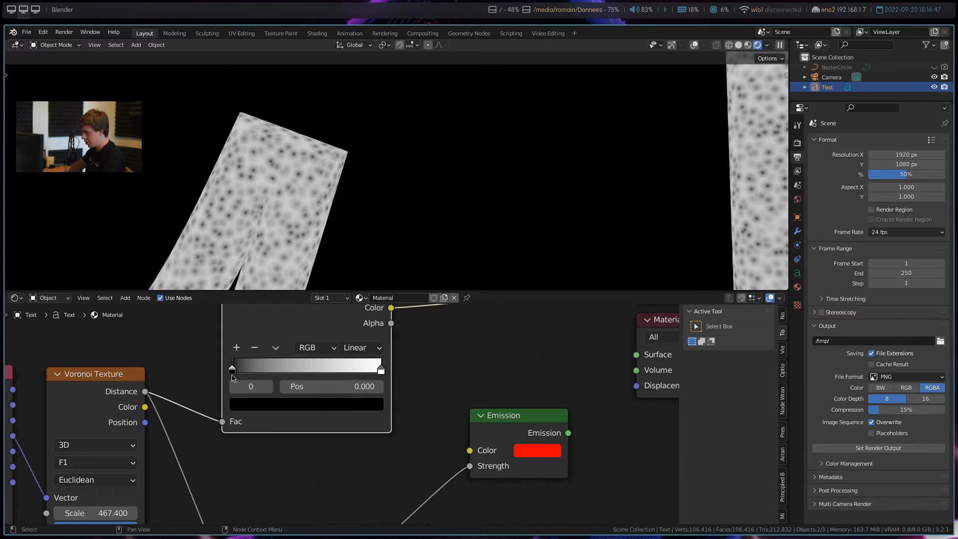
left_click(266, 407)
left_click_drag(352, 274, 352, 212)
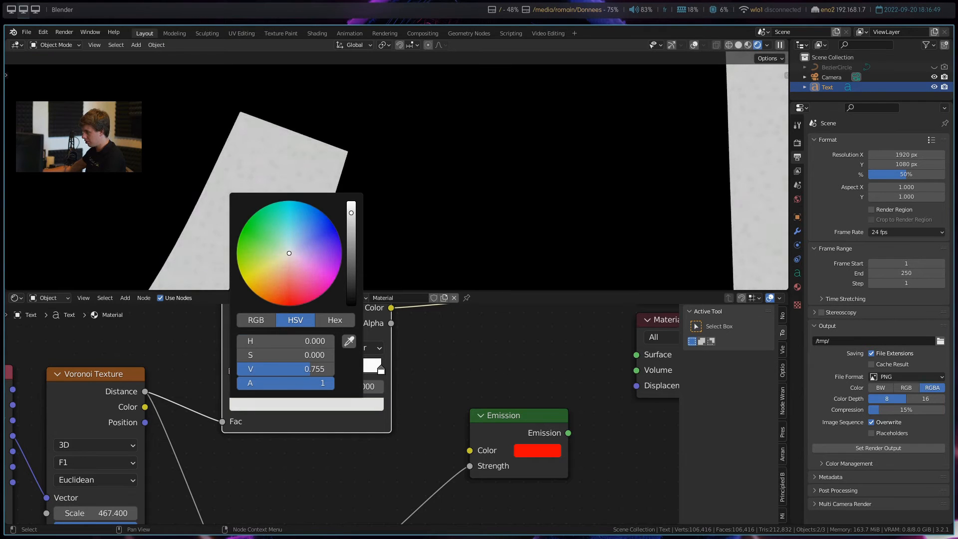
left_click(271, 295)
mouse_move(271, 294)
left_mouse_down()
mouse_move(275, 283)
mouse_move(284, 304)
mouse_move(277, 297)
left_mouse_up()
left_click_drag(350, 221, 351, 245)
Add a middle stop at position 0.500 to the ColorRamp and colour it bright saturated orange at full brightness
left_click(236, 347)
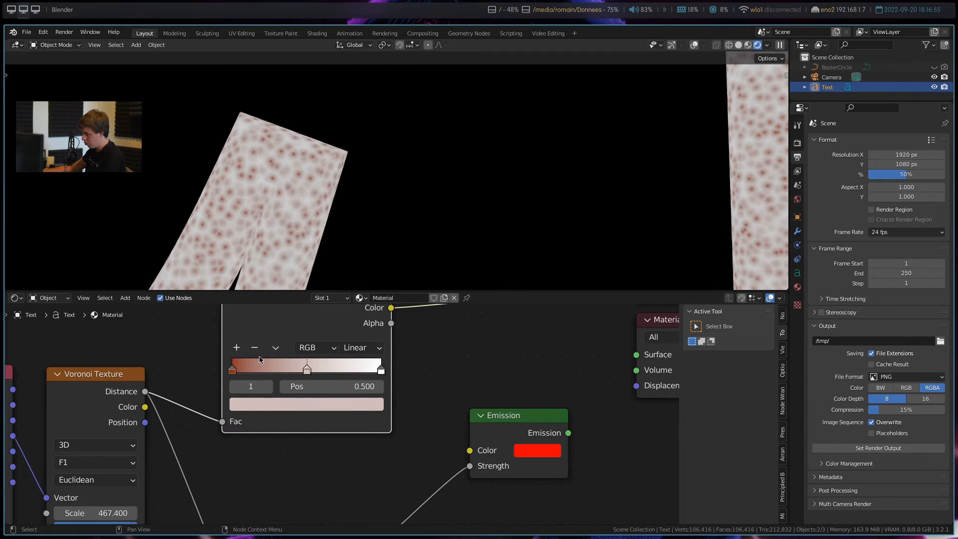
left_click(307, 404)
left_click_drag(278, 294, 284, 303)
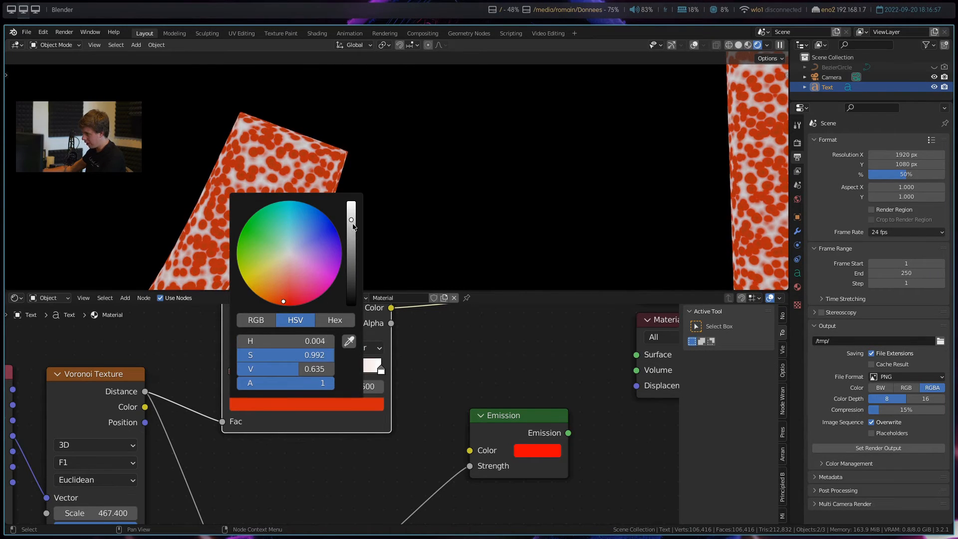
left_click_drag(353, 226, 352, 201)
left_click(368, 405)
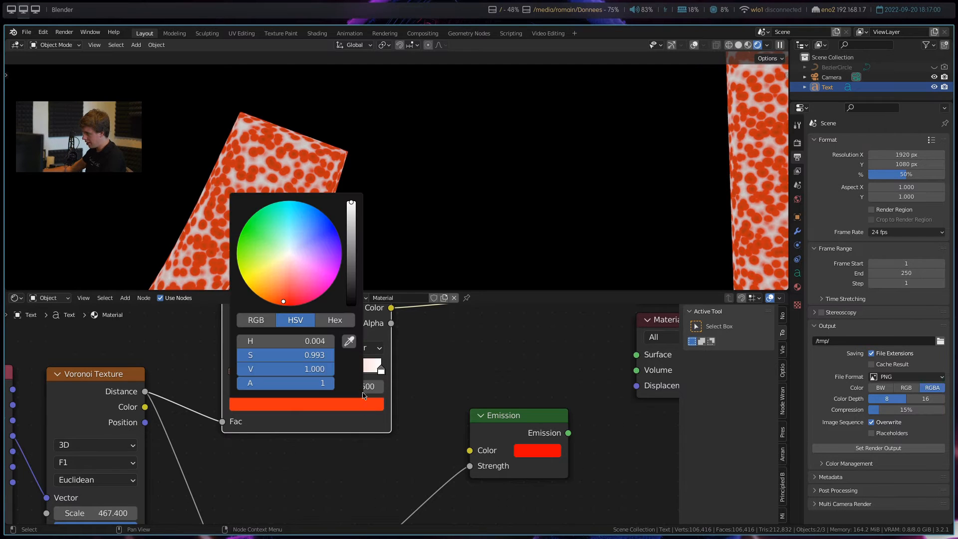
left_click(340, 407)
left_click_drag(284, 302, 270, 300)
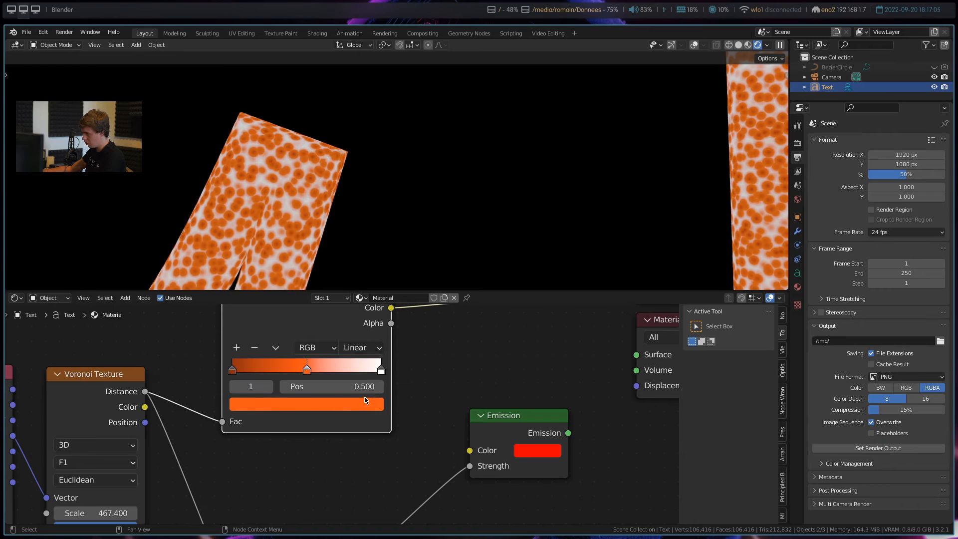
left_click(341, 408)
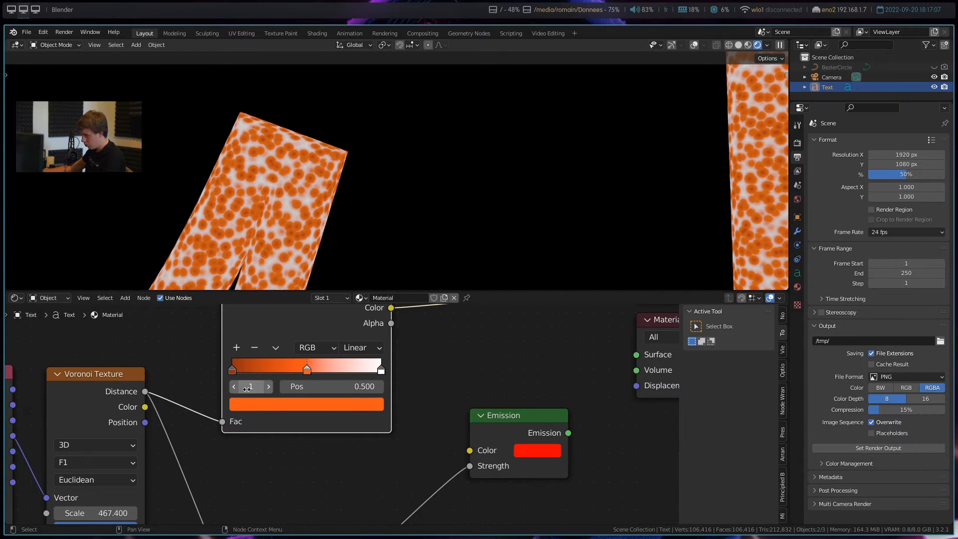
Reverse the ColorRamp by moving the dark stop to position 0.995 and the white stop to 0.000
middle_click_drag(312, 255, 291, 249, "shift")
mouse_move(382, 371)
left_mouse_down()
mouse_move(278, 372)
mouse_move(398, 376)
left_mouse_up()
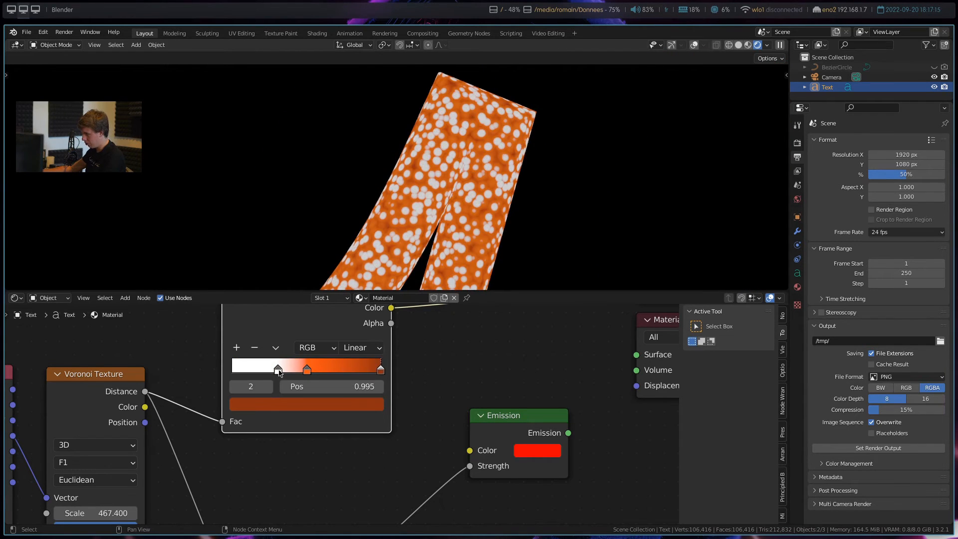
left_click_drag(278, 371, 203, 371)
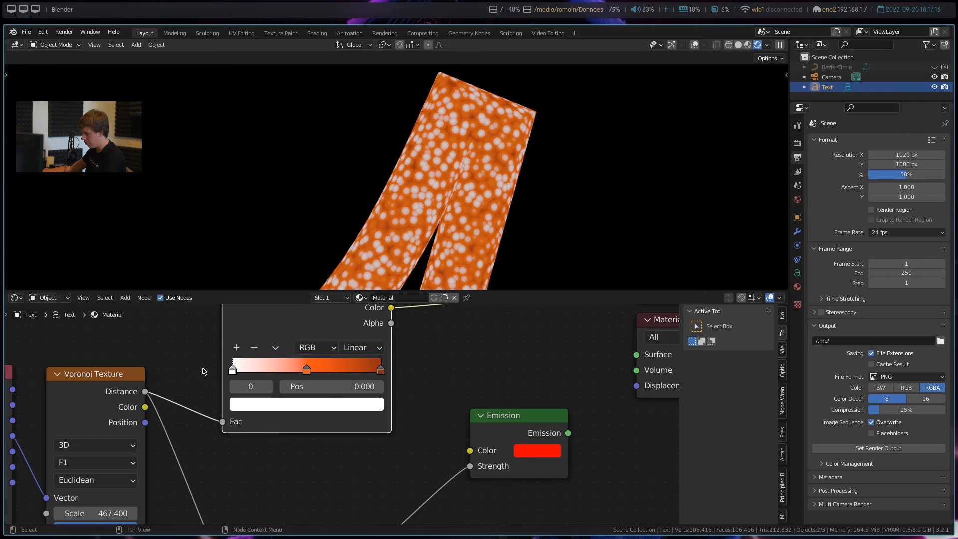
Recolour the ColorRamp's white stop at position 0.000 to a bright, saturated reddish orange
left_click(244, 404)
mouse_move(291, 257)
left_mouse_down()
mouse_move(296, 271)
mouse_move(279, 299)
left_mouse_up()
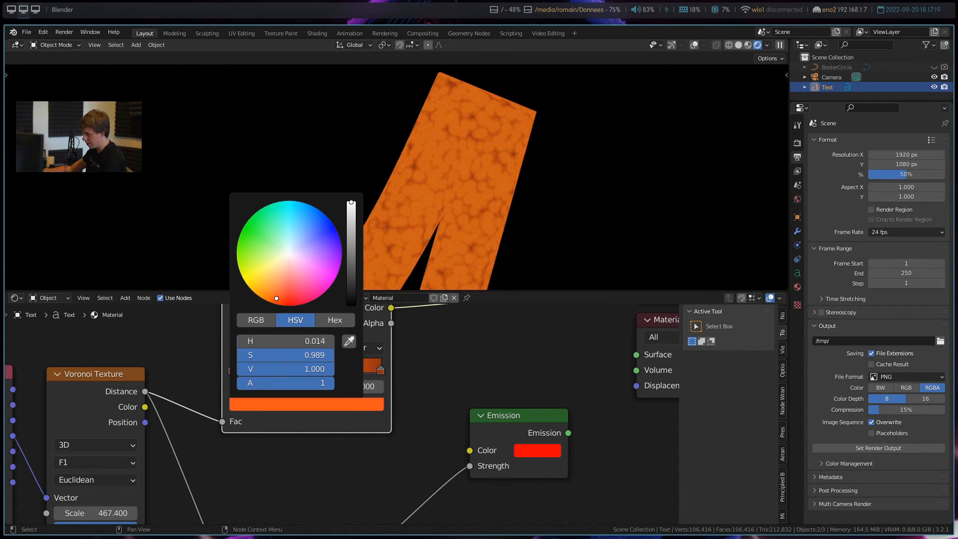
left_click(310, 406)
left_click_drag(281, 300, 289, 306)
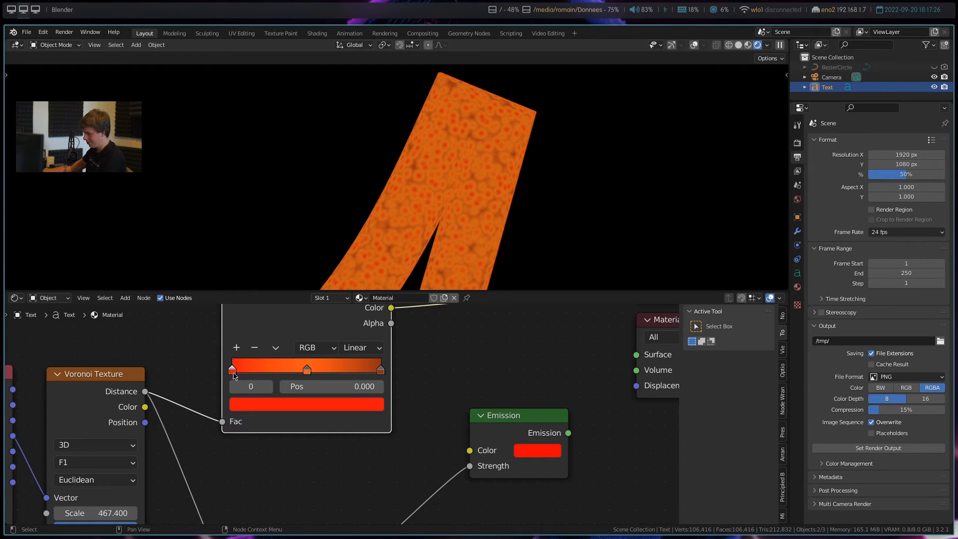
left_click(252, 405)
Set the ColorRamp's middle stop to a red-orange with hue 0.003, saturation 0.995 and value 1.000
left_click(307, 370)
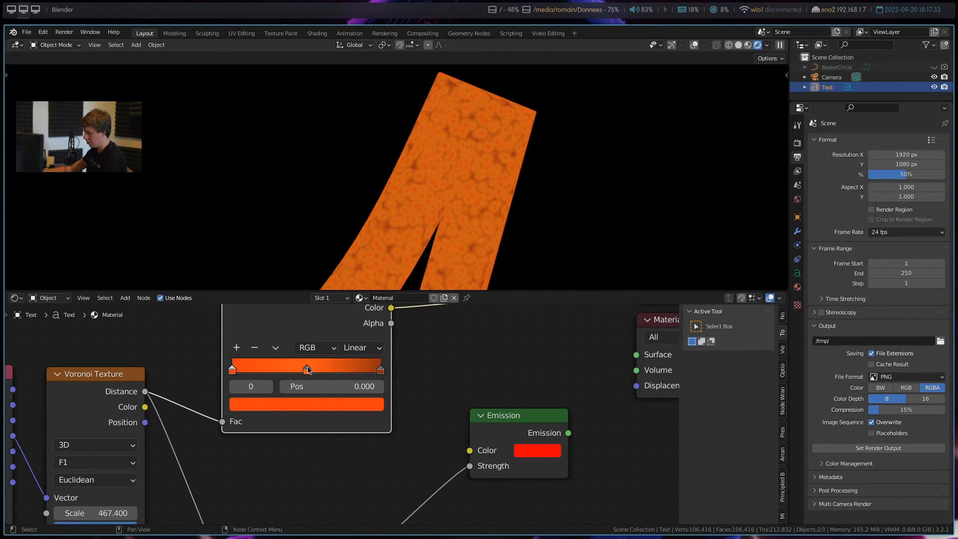
left_click(309, 407)
left_click_drag(298, 289, 283, 302)
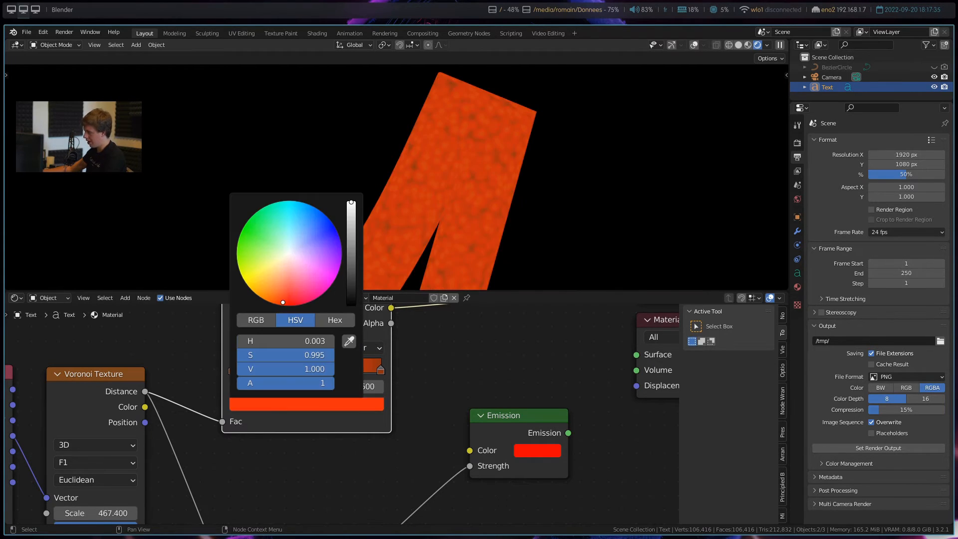
Darken the ColorRamp's last stop to a very deep red-brown, shift the middle stop toward the start, and move the last stop to 0.900
left_click(381, 370)
left_click(358, 408)
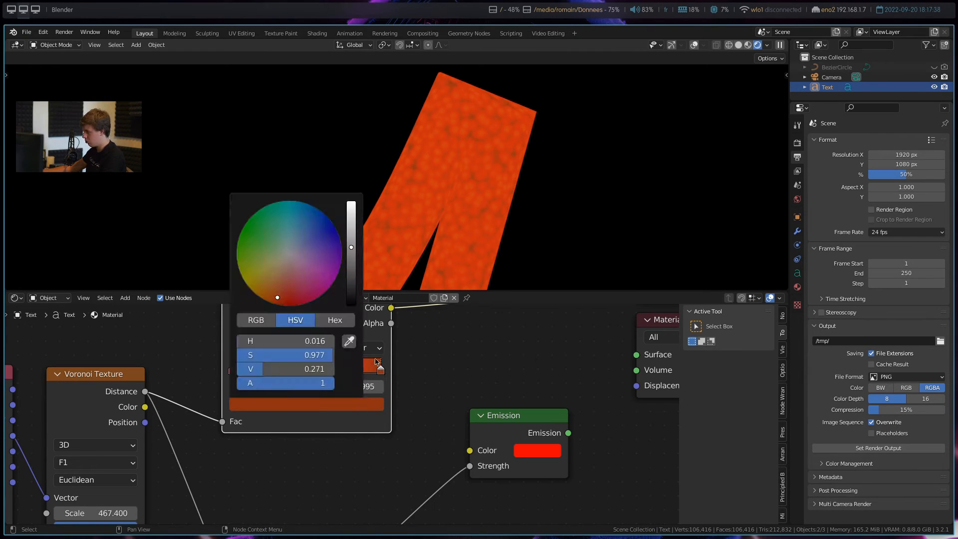
left_click(372, 407)
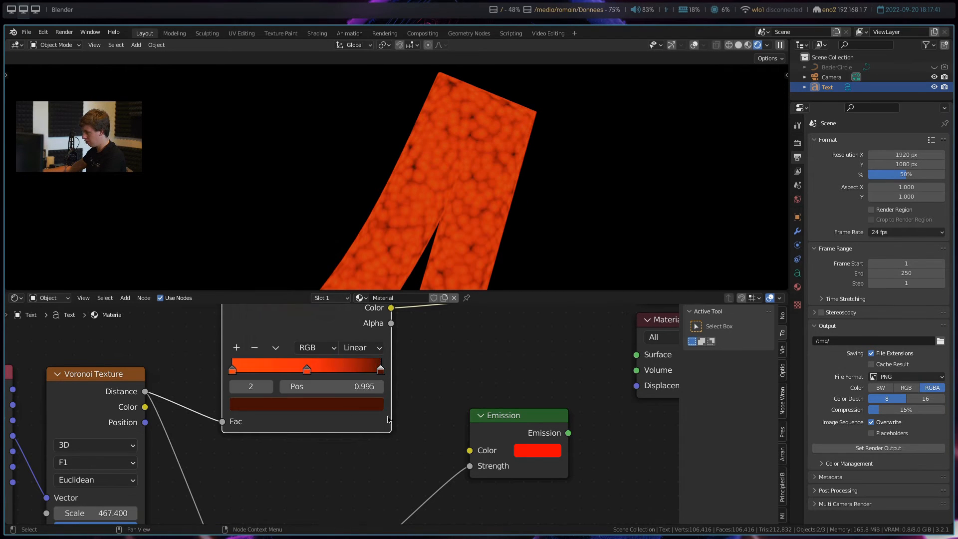
left_click_drag(306, 371, 282, 371)
left_click_drag(381, 370, 367, 369)
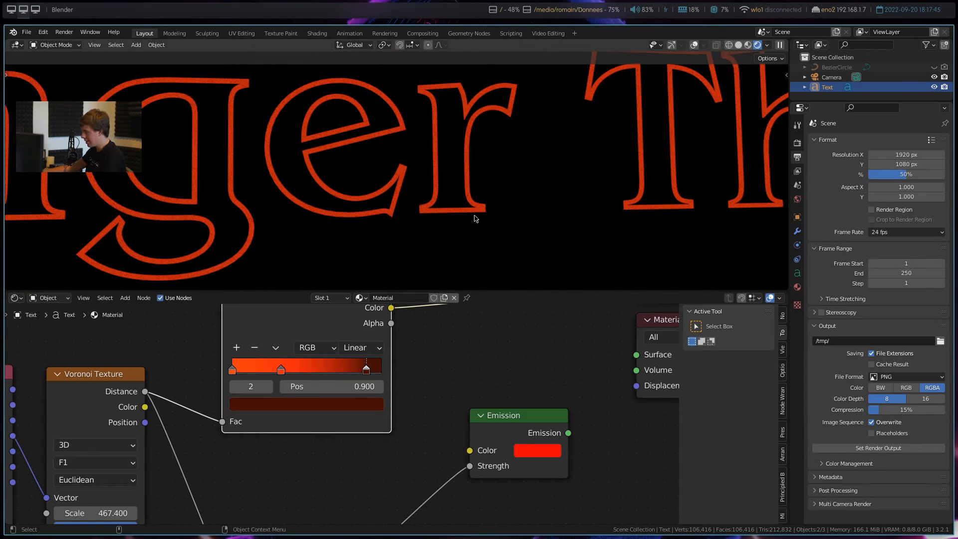
Set the Voronoi Texture's scale to 250 to enlarge the cell pattern on the letters
middle_click_drag(474, 218, 438, 223, "shift")
scroll(439, 222, "up", 3)
middle_click_drag(168, 498, 182, 472)
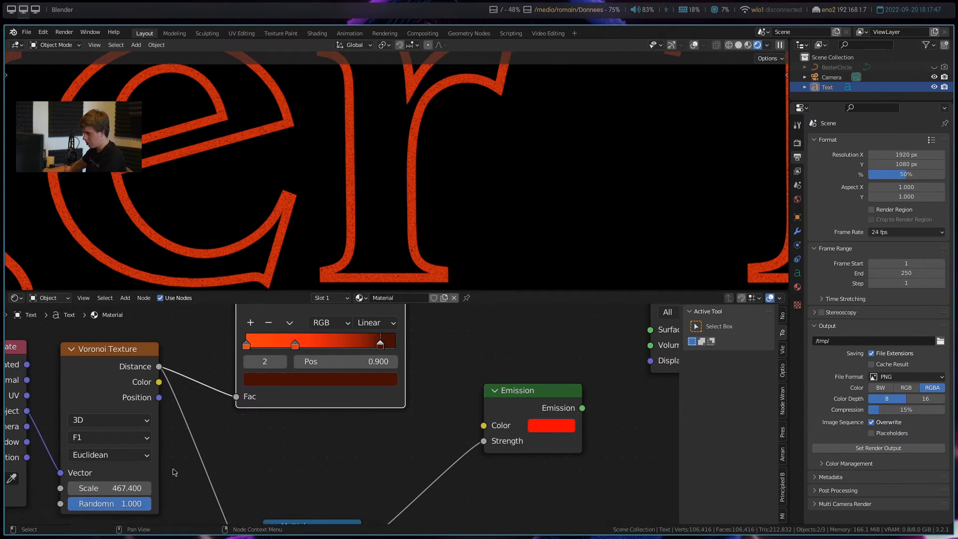
left_click(127, 488)
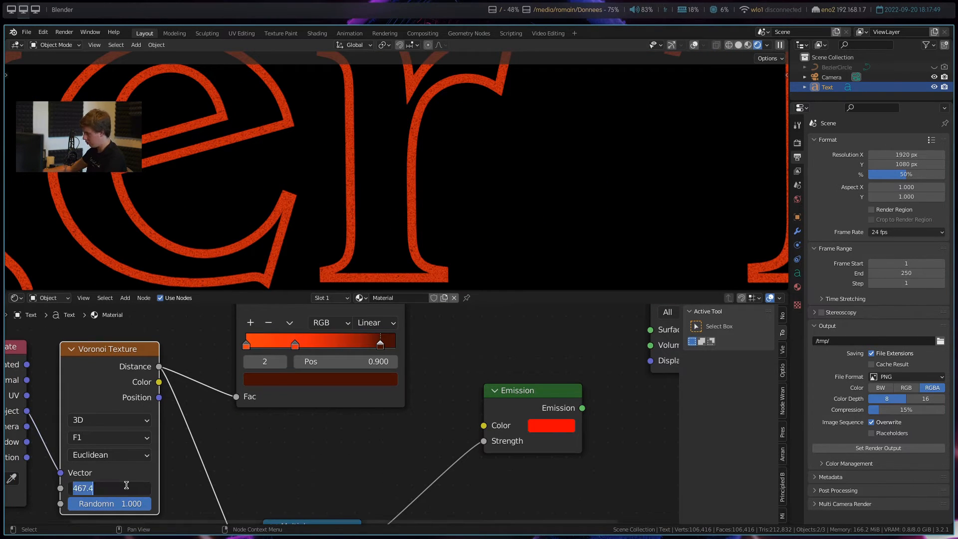
type("250")
key("Return")
scroll(375, 250, "down", 2)
scroll(369, 251, "up", 5)
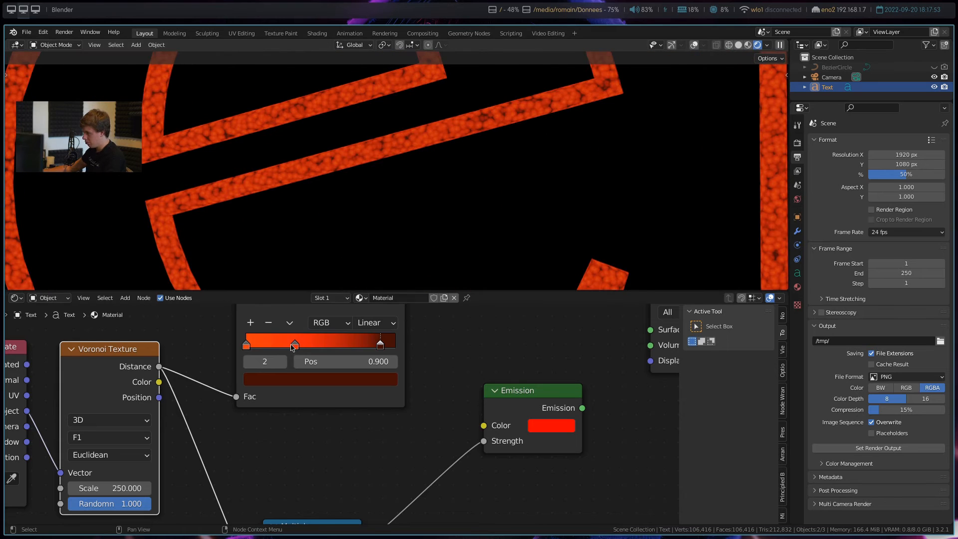
Move the ColorRamp's middle stop to position 0.236 and recolour it to a bright, saturated red
left_click_drag(293, 347, 302, 347)
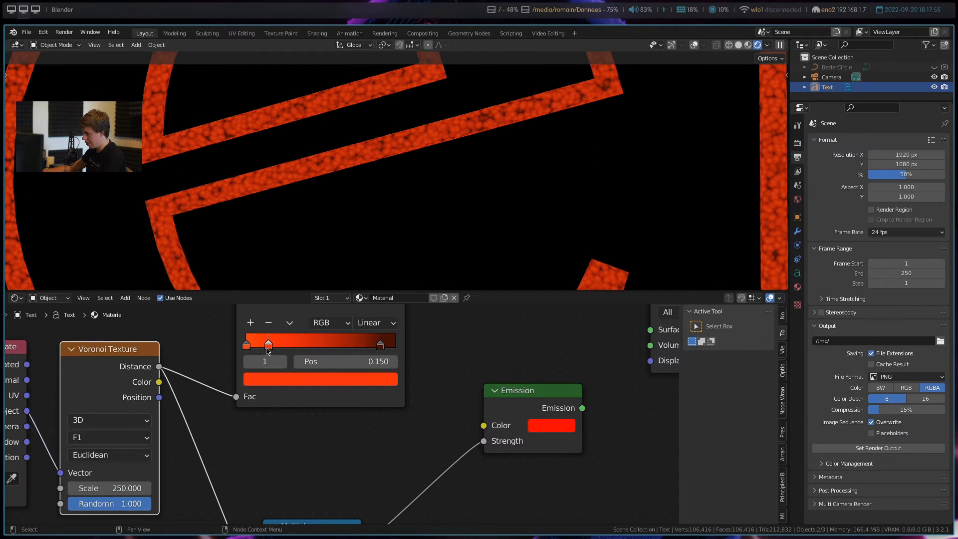
left_click(247, 350)
left_click(261, 377)
left_click_drag(293, 275, 291, 275)
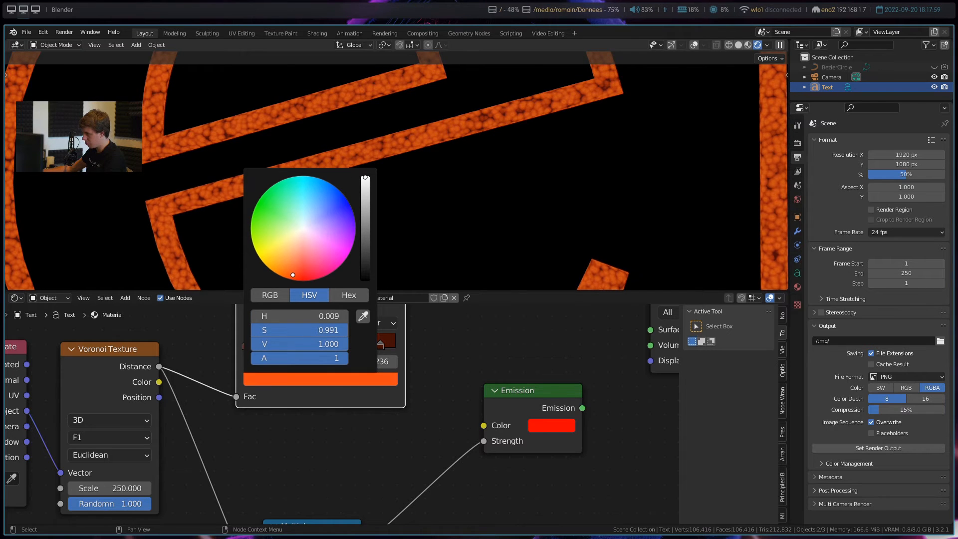
scroll(419, 277, "down", 6)
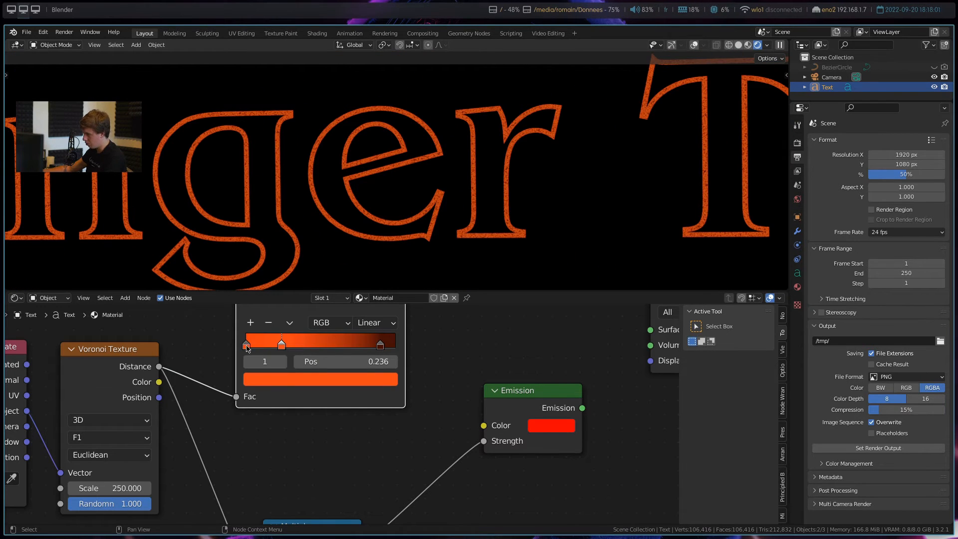
left_click(282, 344)
left_click(288, 384)
left_click_drag(309, 316, 300, 316)
Recolour the ColorRamp's first stop to a stronger orange, move it to 0.114, and shift the middle stop slightly toward the dark end
left_click(246, 345)
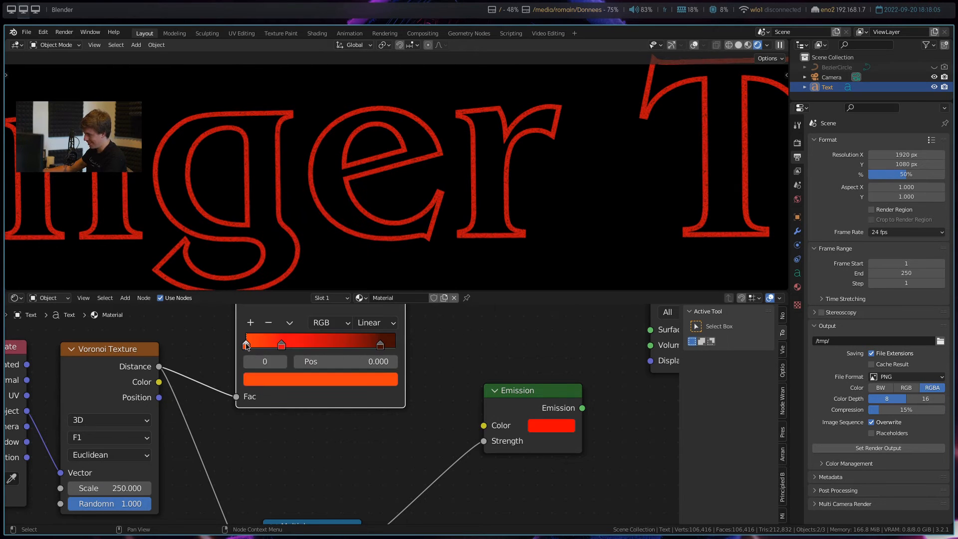
left_click(260, 383)
scroll(385, 231, "up", 3)
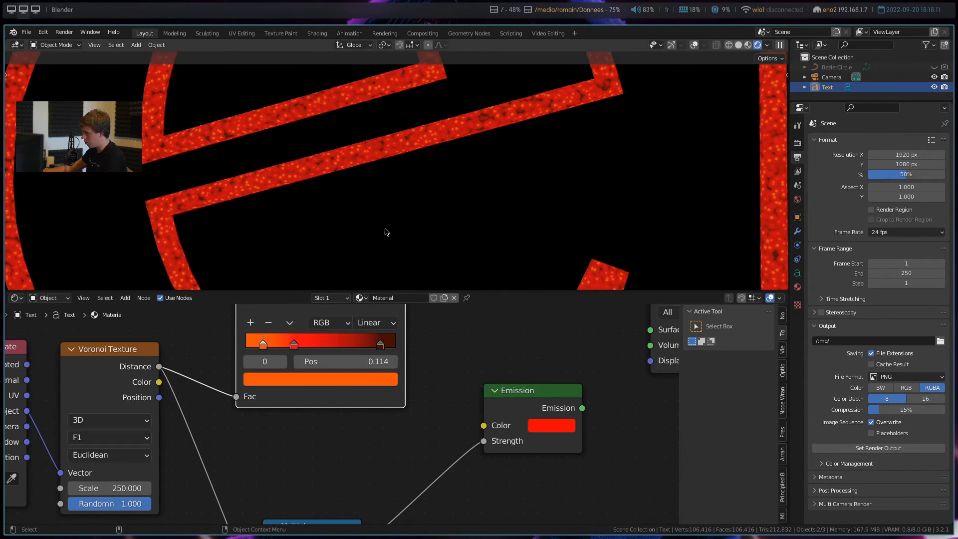
middle_click_drag(385, 231, 419, 238, "shift")
scroll(418, 224, "up", 3)
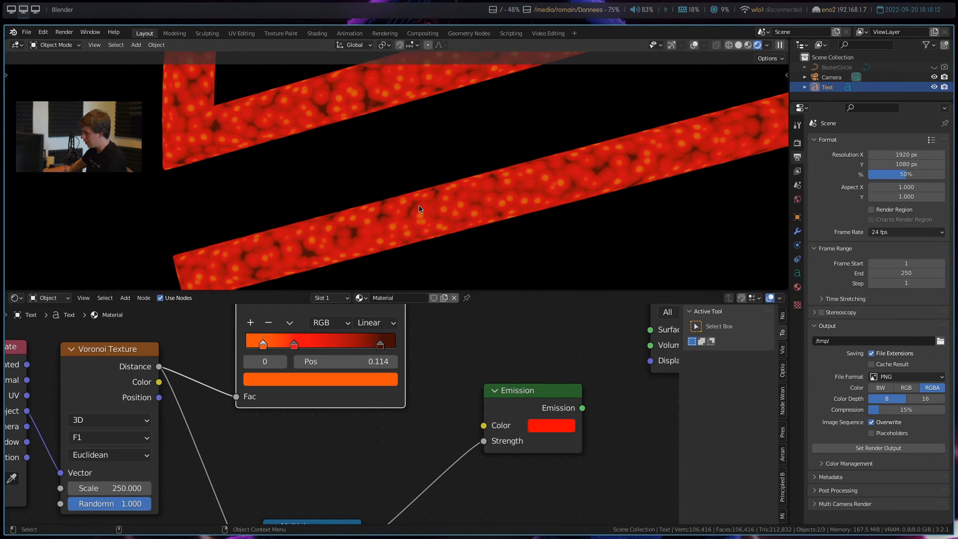
scroll(420, 209, "down", 6)
scroll(435, 215, "up", 3)
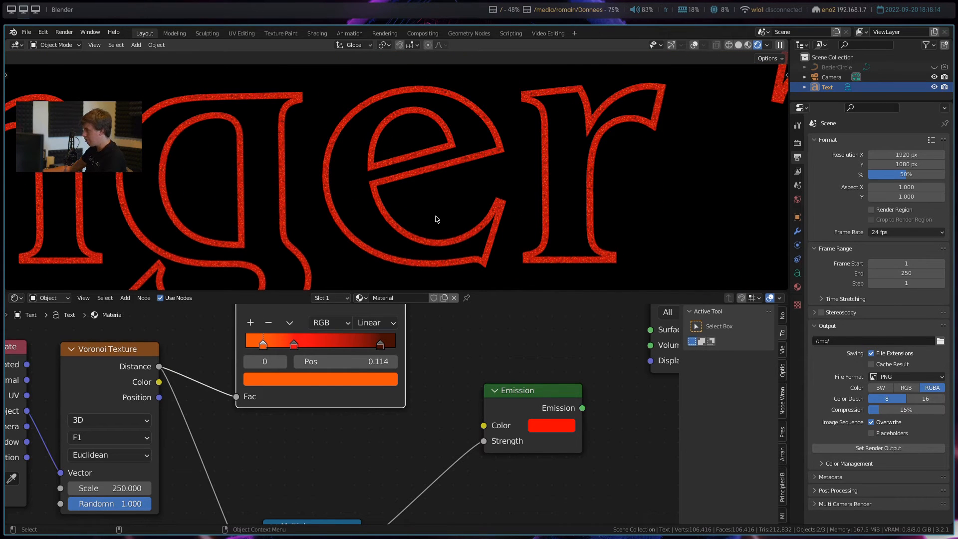
Connect the ColorRamp's colour to the Emission colour and the Emission shader to the Material Output's surface
scroll(442, 436, "down", 4)
middle_click_drag(434, 409, 389, 420)
left_click_drag(358, 329, 377, 357)
left_click_drag(423, 437, 416, 434)
left_click_drag(487, 421, 538, 363)
Frame the whole title in the camera view, render the current frame, and close the render
key("Home")
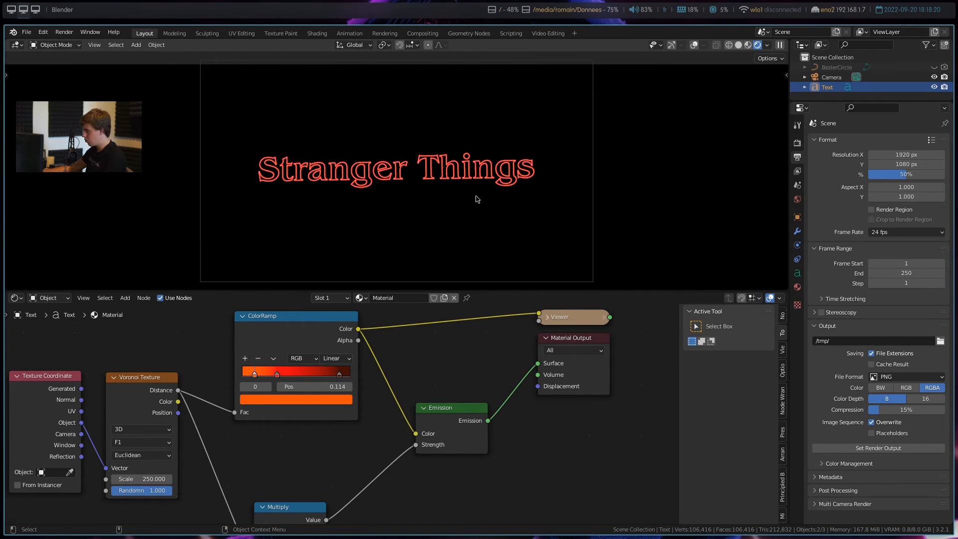
key("F12")
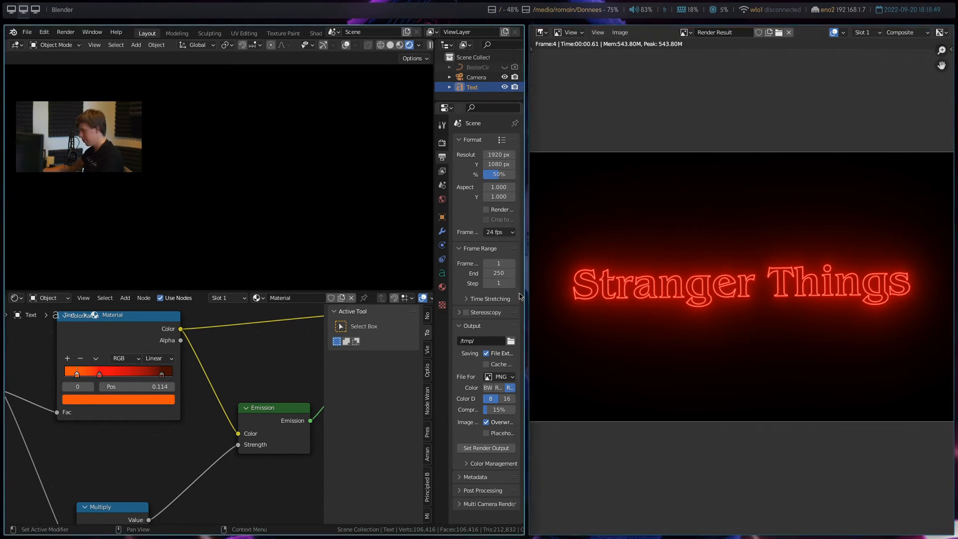
key("Escape")
Save the Blender project under the file name tuto
key("ctrl+s")
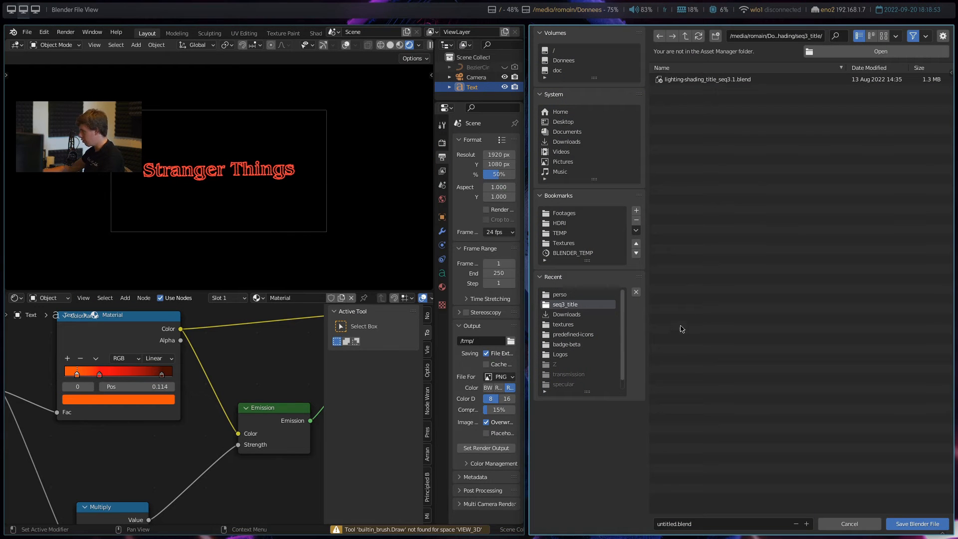
left_click(726, 523)
type("tu")
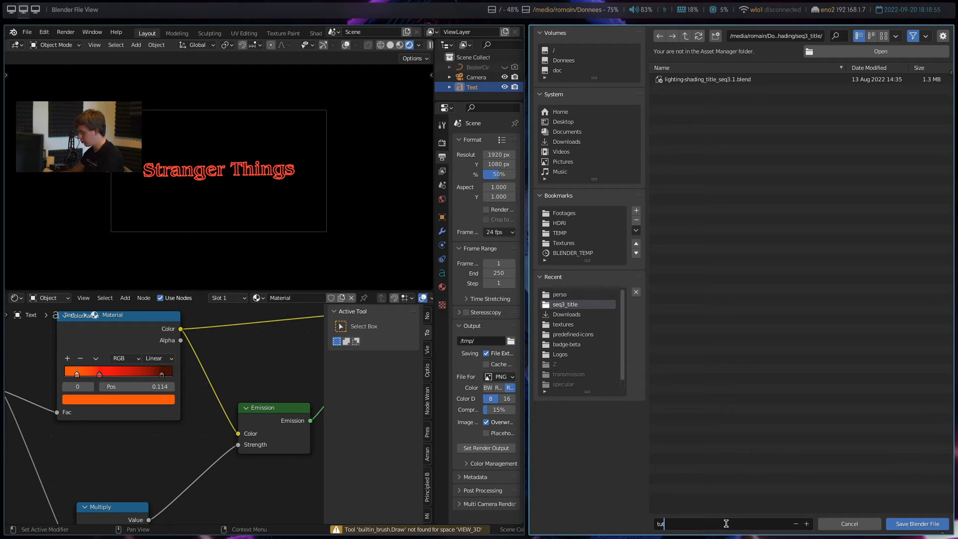
type("to")
key("Return")
key("Return")
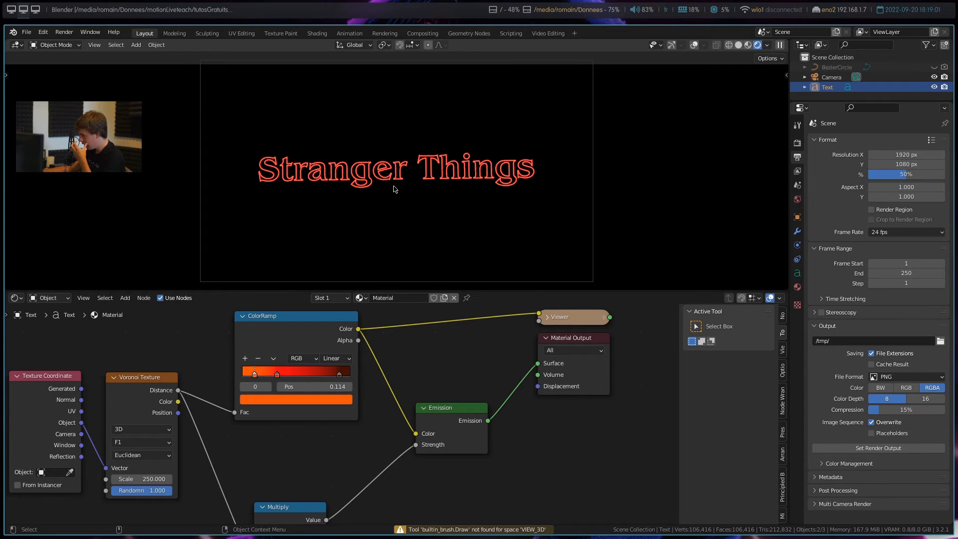
Space out the Material Output, Emission and Multiply nodes, and delete the Viewer node
middle_click_drag(411, 404, 463, 344)
scroll(466, 394, "down", 3)
middle_click_drag(469, 460, 430, 418)
scroll(430, 418, "down", 1)
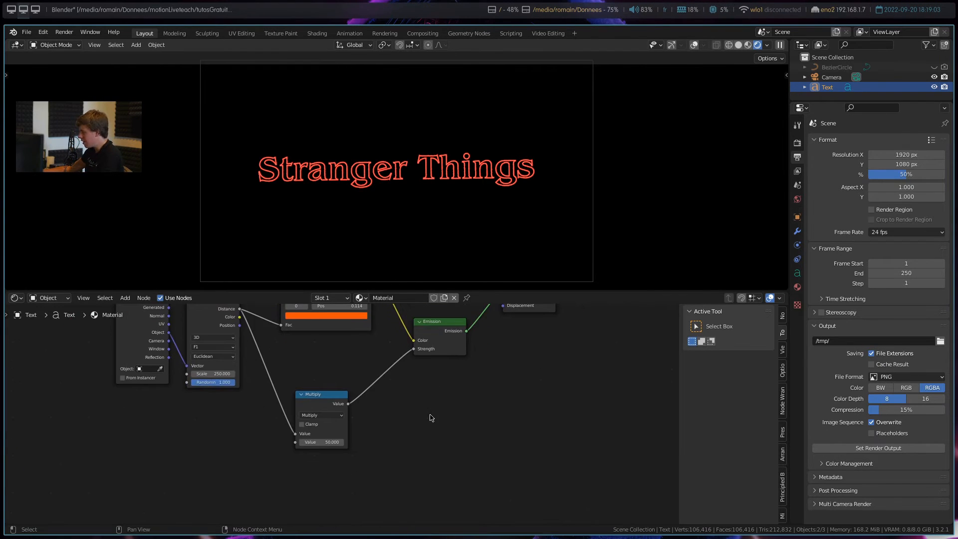
middle_click_drag(494, 343, 453, 391)
left_click_drag(491, 350, 553, 368)
left_click_drag(414, 375, 465, 362)
middle_click_drag(479, 352, 550, 313)
key("x")
left_click_drag(399, 450, 414, 411)
left_click(308, 454)
Add a Noise Texture node below the Voronoi Texture and preview its output on the text
key("shift+a")
left_click(287, 411)
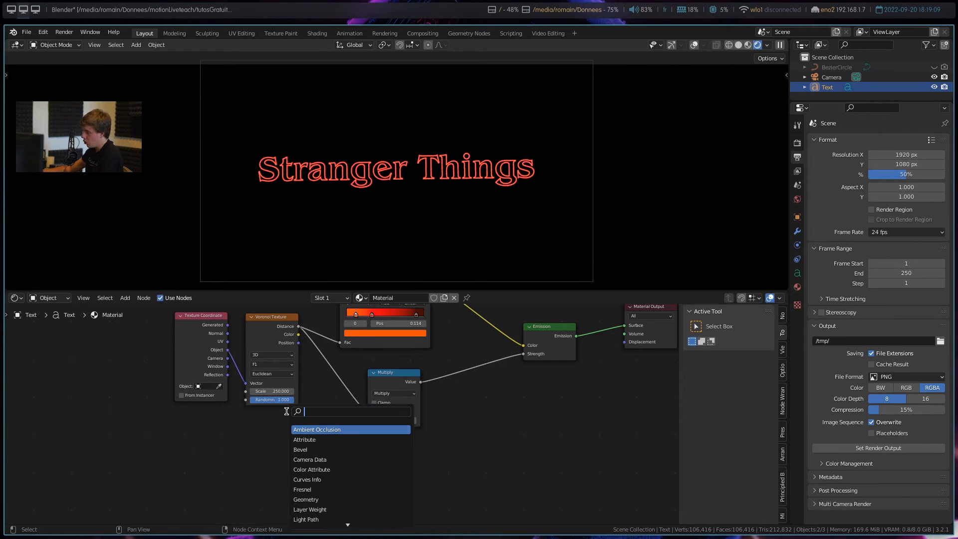
type("noise")
key("Return")
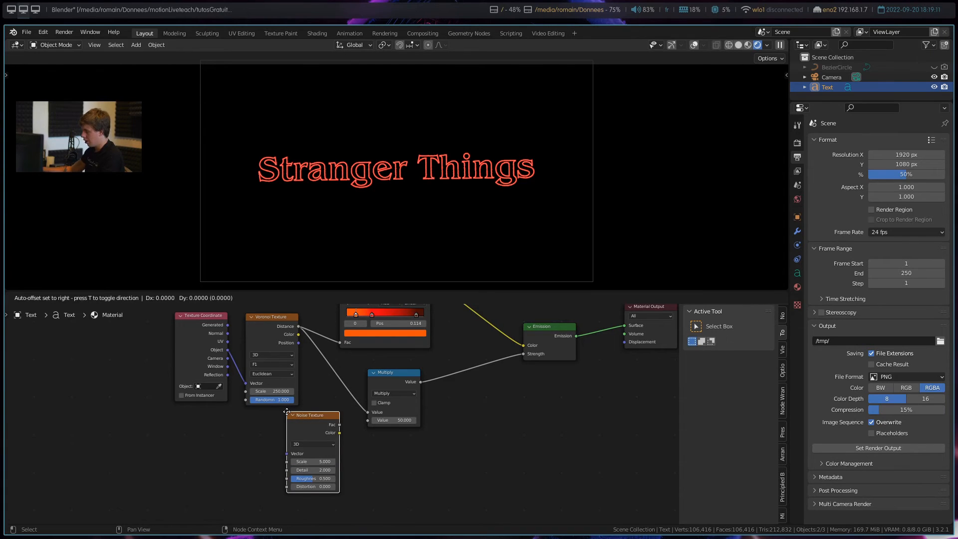
left_click(296, 423)
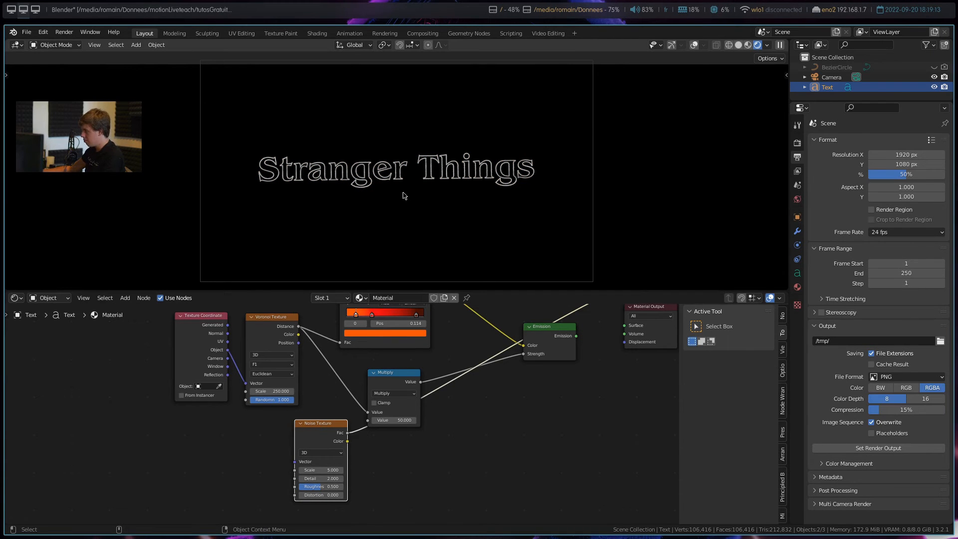
Set the Noise Texture's scale to 106.2 and feed the Object texture coordinates into its vector input
scroll(404, 196, "up", 10)
left_click_drag(328, 470, 380, 470)
scroll(375, 147, "down", 4)
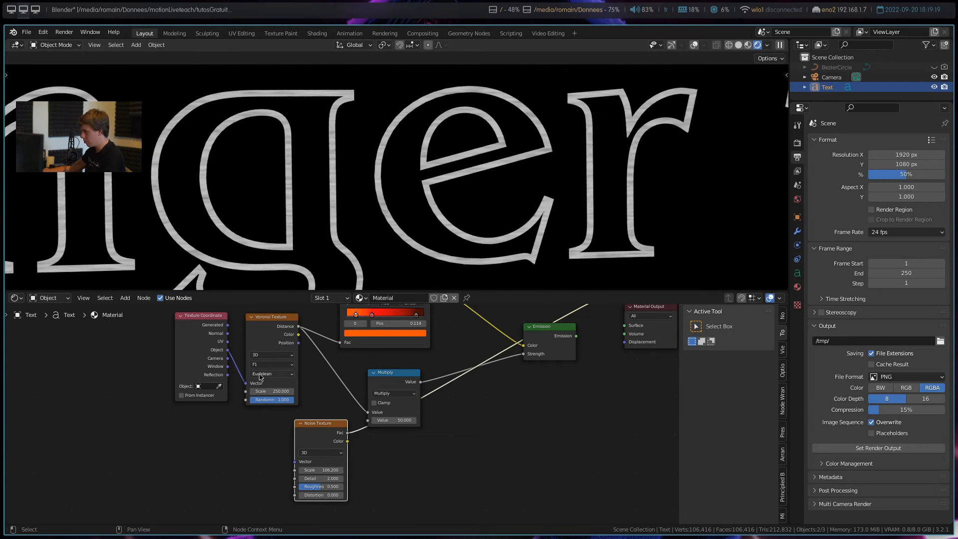
left_click_drag(229, 351, 295, 462)
scroll(335, 241, "up", 3)
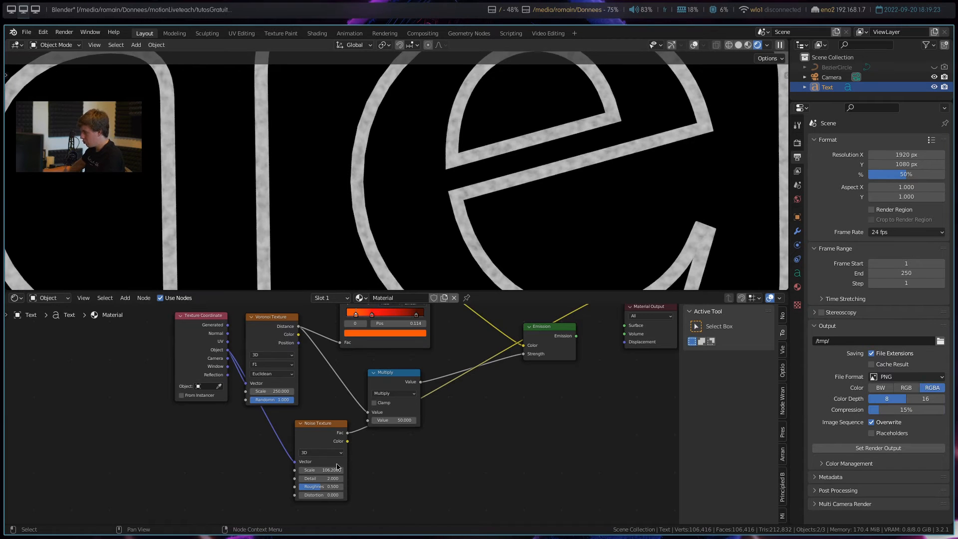
Lower the Noise Texture's scale to 2.6 and move the node further down, clear of the Multiply node
mouse_move(328, 469)
left_mouse_down()
mouse_move(369, 470)
mouse_move(330, 470)
left_mouse_up()
scroll(452, 160, "down", 3)
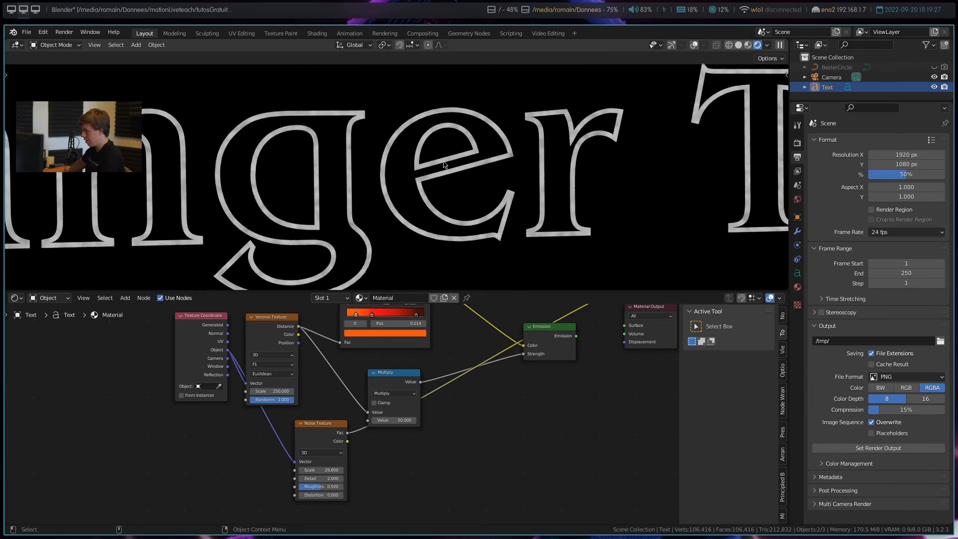
left_click_drag(324, 469, 275, 470)
scroll(417, 175, "down", 2)
left_click_drag(329, 427, 297, 465)
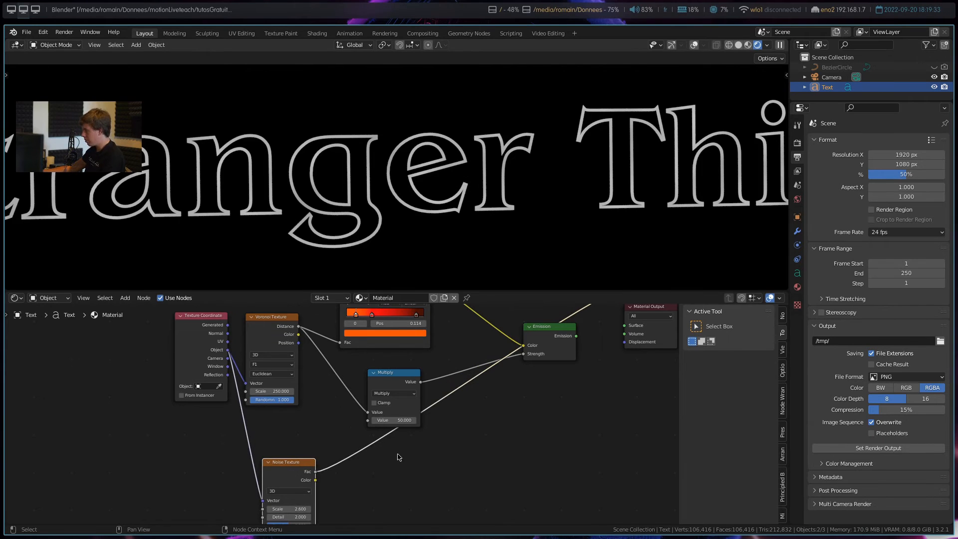
Add a Map Range node and insert it on the link after the Noise Texture's Fac output
key("shift+a")
left_click(397, 408)
type("map")
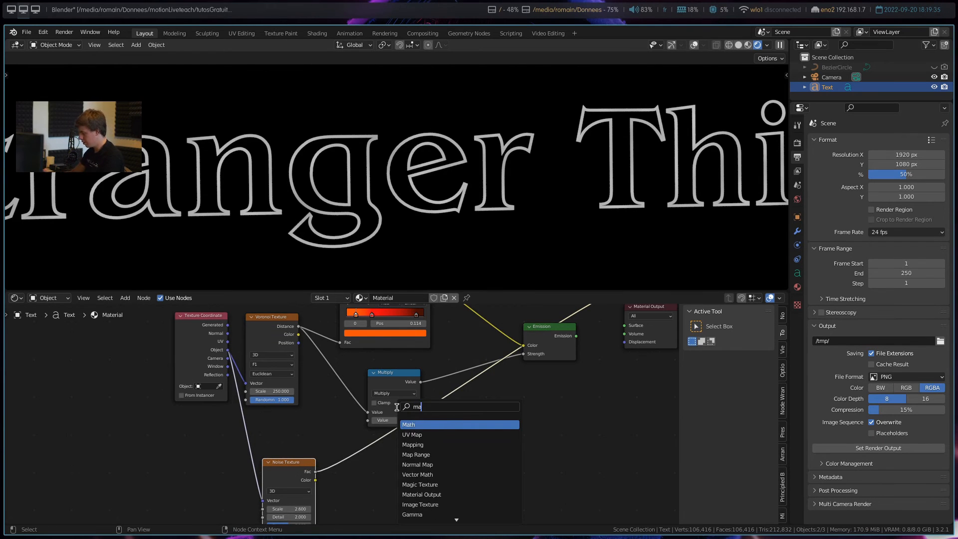
key("Return")
left_click(345, 451)
Set the Map Range's From Min to 0.470 and From Max to 0.500, and reduce the Noise Texture's scale to 2.430
scroll(379, 459, "up", 2)
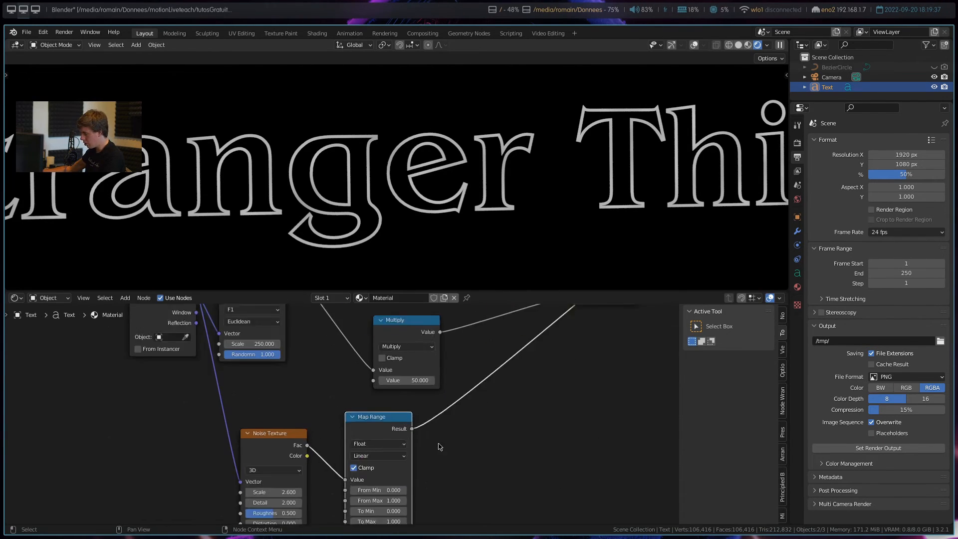
mouse_move(382, 477)
left_mouse_down()
mouse_move(421, 477)
mouse_move(370, 490)
left_mouse_up()
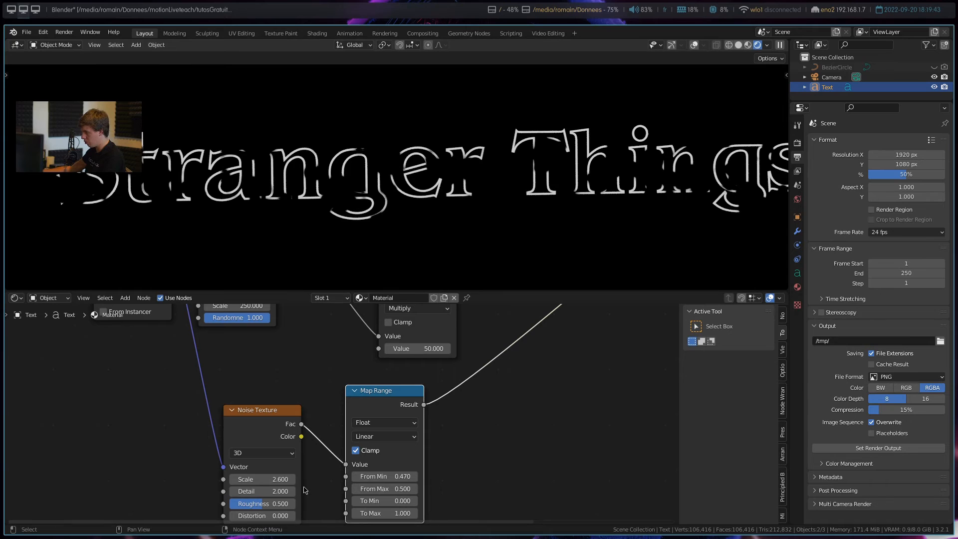
left_click_drag(262, 479, 247, 479, "shift")
middle_click_drag(454, 498, 449, 474)
left_click_drag(382, 380, 381, 388)
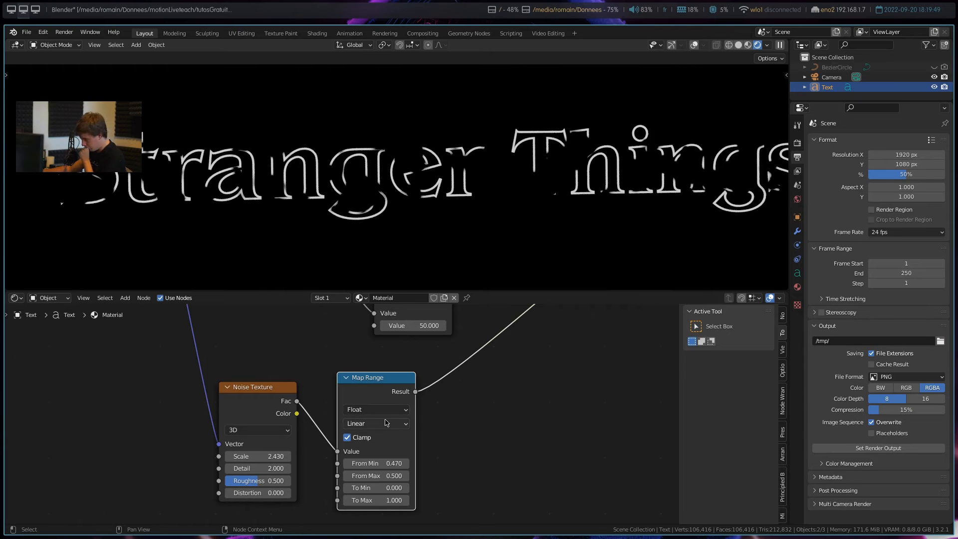
left_click_drag(377, 393, 397, 396)
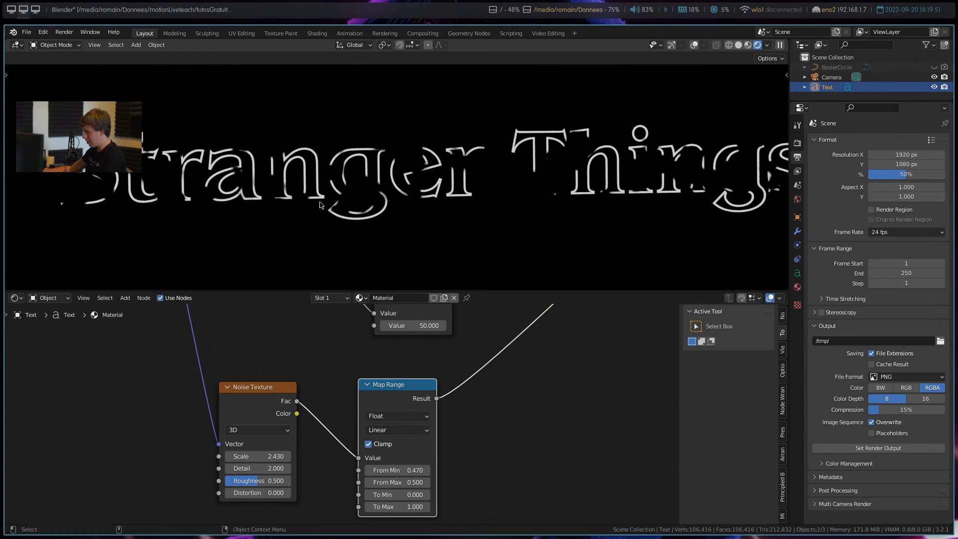
Try a hard cutoff on the Map Range with From Min 0.500 and From Max 0.501
mouse_move(399, 470)
left_mouse_down()
mouse_move(382, 471)
mouse_move(409, 471)
left_mouse_up()
left_click(395, 472)
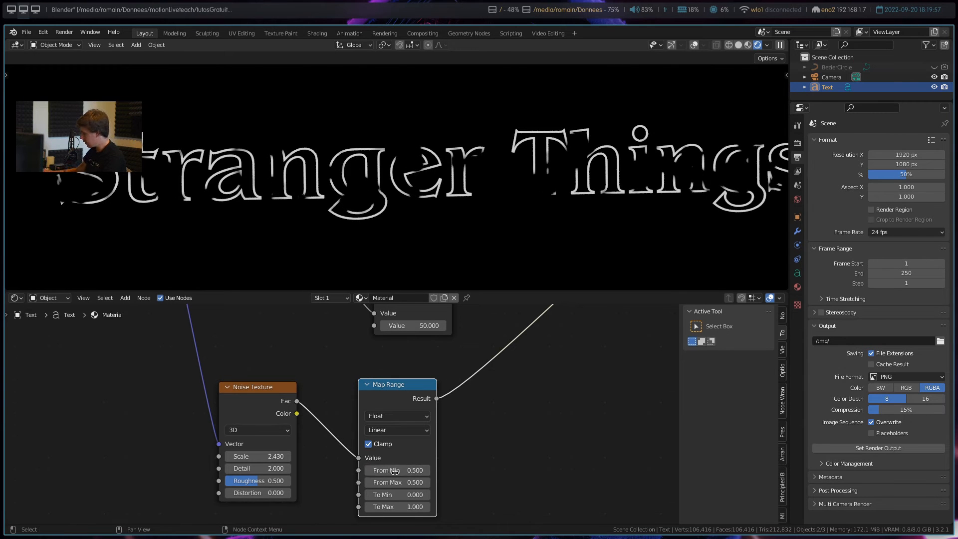
left_click(402, 483)
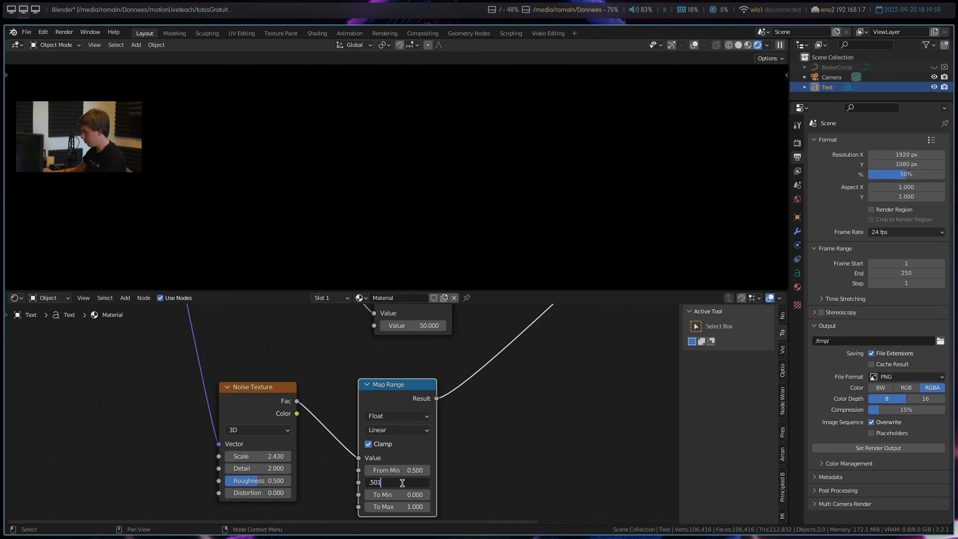
type(".501")
key("Return")
left_click(402, 482)
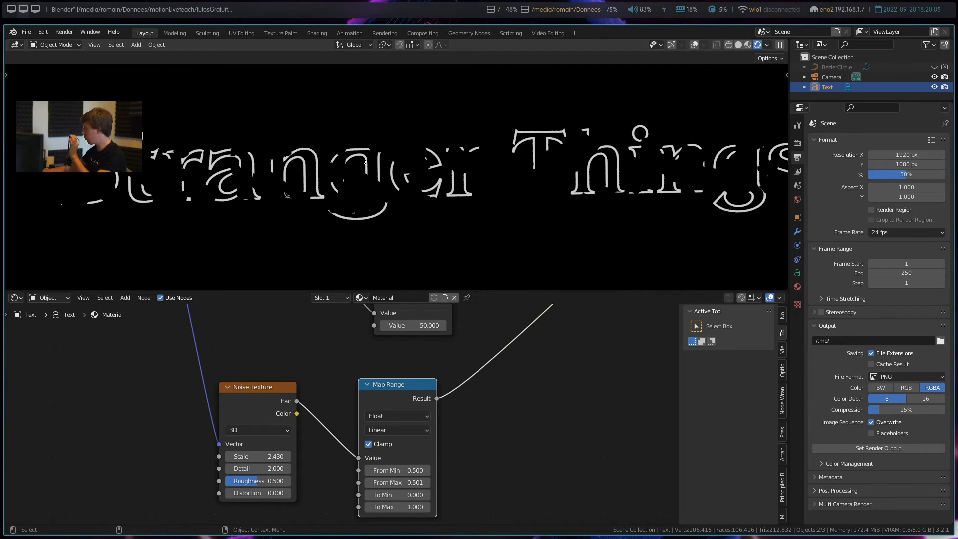
Soften the noise transition by setting the Map Range's From Min to 0.260 and From Max to 0.641
mouse_move(403, 470)
left_mouse_down("shift")
mouse_move(350, 471)
mouse_move(386, 471)
left_mouse_up("shift")
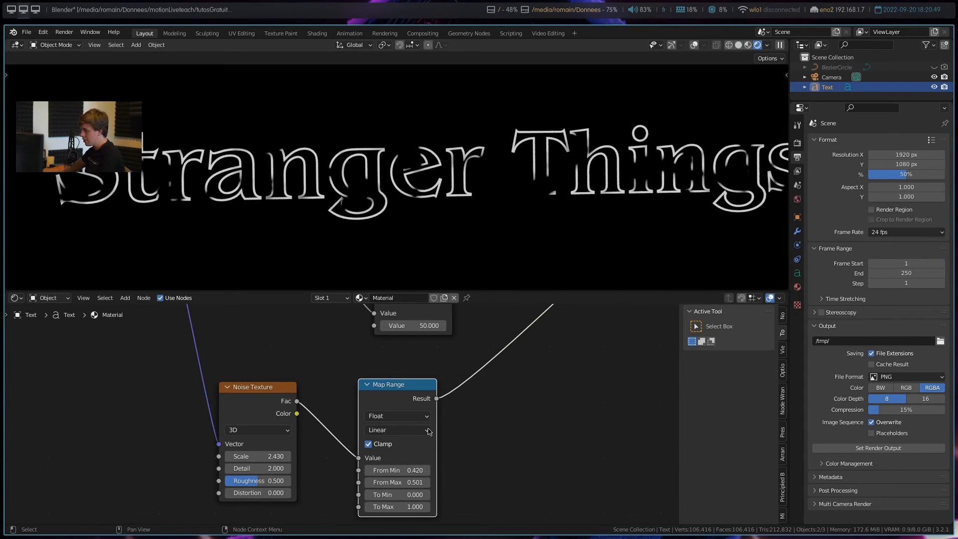
mouse_move(399, 470)
left_mouse_down()
mouse_move(372, 470)
mouse_move(434, 482)
mouse_move(386, 482)
mouse_move(385, 470)
left_mouse_up()
Reposition the Viewer node between the Emission and Material Output nodes, and move the Emission node closer to it
scroll(407, 447, "down", 3)
middle_click_drag(413, 443, 299, 507)
scroll(396, 457, "up", 3)
scroll(465, 389, "down", 3)
left_click_drag(471, 354, 522, 388)
left_click_drag(377, 372, 406, 369)
middle_click_drag(380, 434, 377, 408)
scroll(376, 408, "up", 1)
Preview the Multiply node's output on the text and inspect the letter outlines up close
left_click(245, 397, "ctrl+shift")
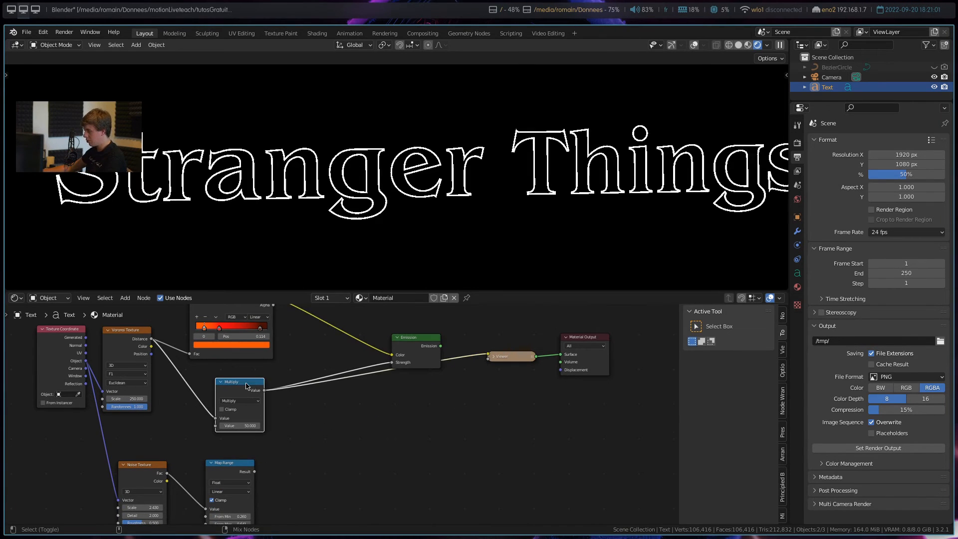
scroll(359, 229, "up", 5)
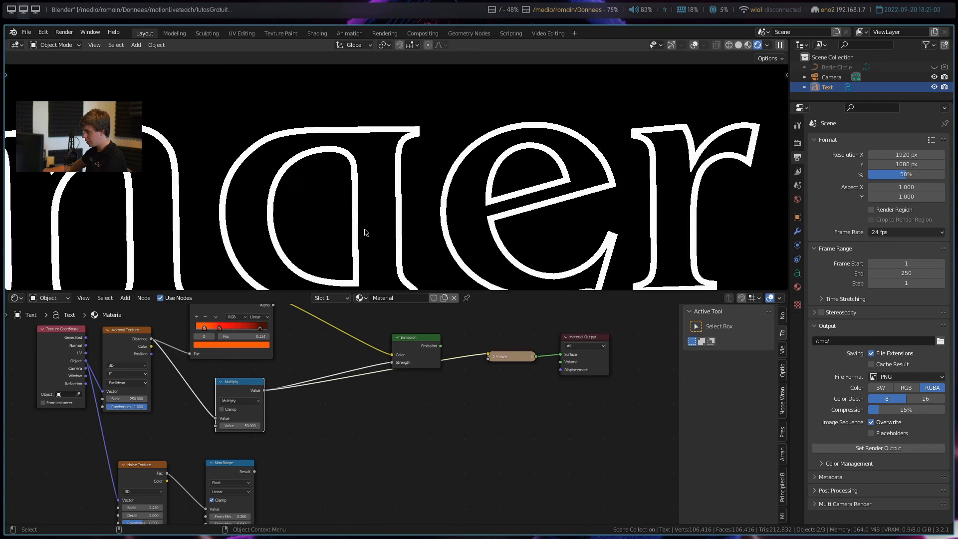
scroll(397, 207, "up", 3)
middle_click_drag(400, 205, 381, 203, "shift")
scroll(381, 207, "down", 2)
scroll(354, 429, "up", 3)
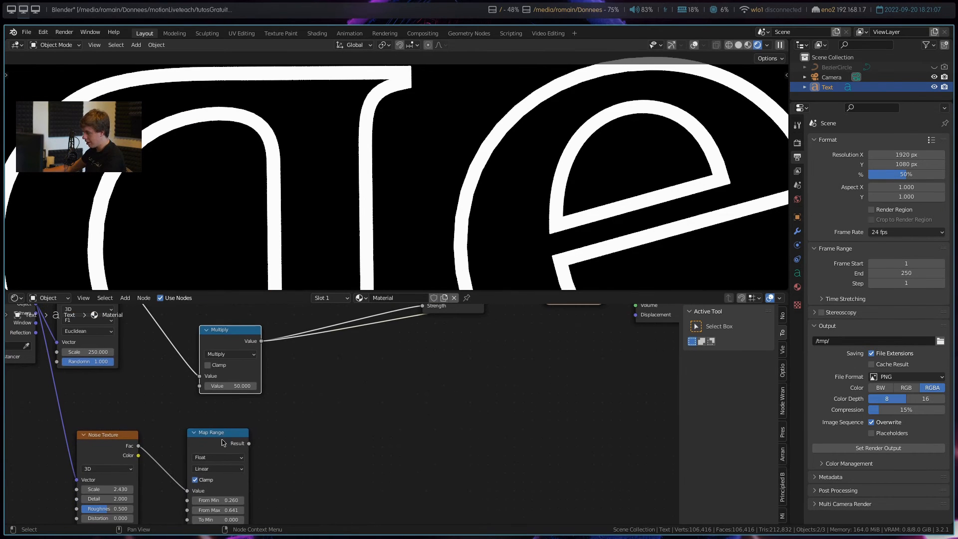
Move the existing Multiply node up-front of the Map Range and add a second Math node set to Multiply beside it
left_click_drag(249, 337, 243, 349)
key("shift+a")
type("add")
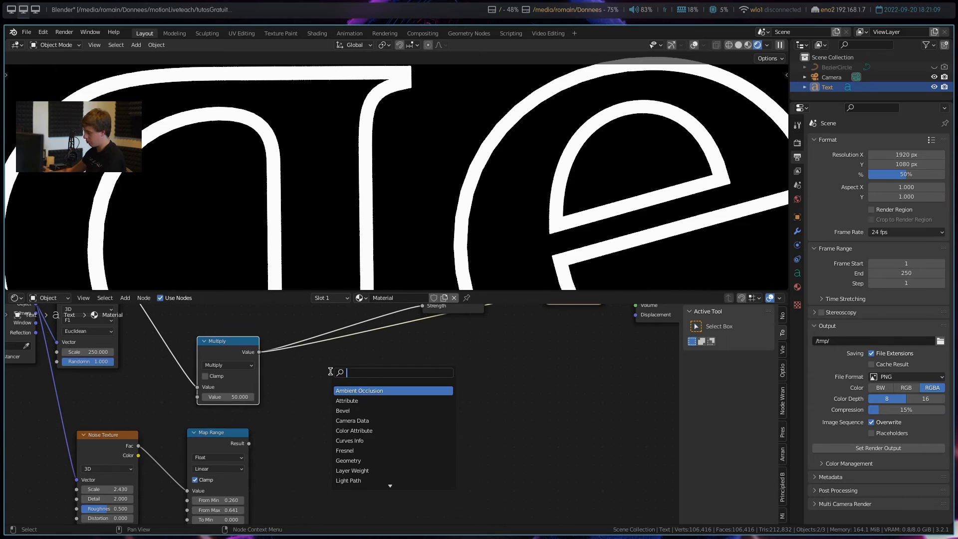
key("Return")
left_click(330, 372)
left_click(361, 401)
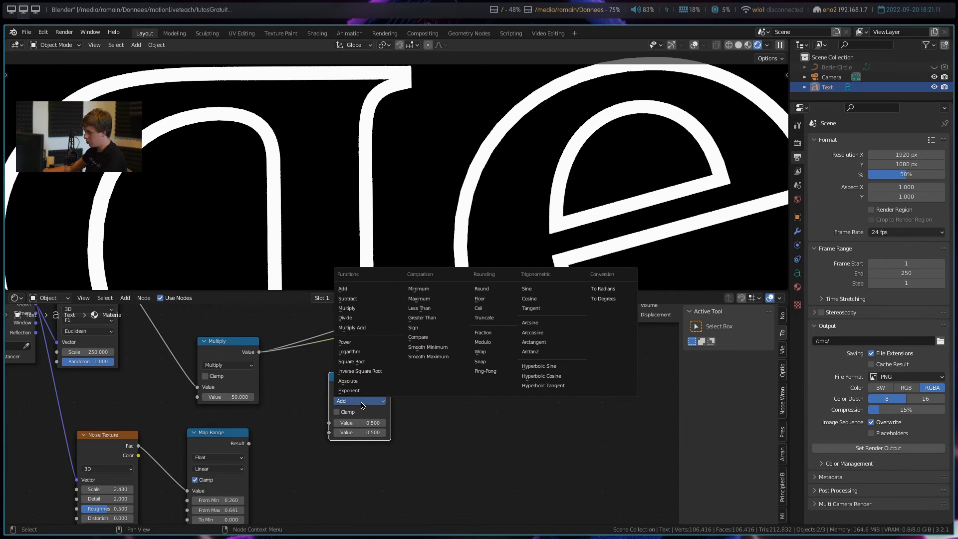
left_click(352, 310)
Multiply the Voronoi distance by the Map Range result in the new node and feed it into the 50.000 Multiply node
left_click_drag(259, 353, 329, 422)
key("ctrl+z")
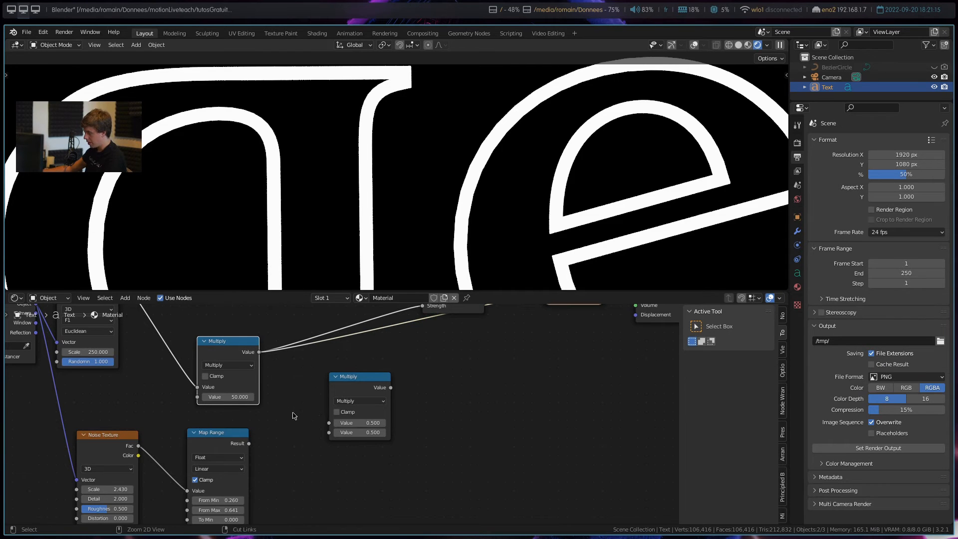
middle_click_drag(293, 415, 364, 435)
left_click_drag(287, 368, 361, 351)
left_click_drag(417, 399, 262, 342)
left_click_drag(319, 464, 278, 443)
key("Escape")
middle_click_drag(276, 420, 304, 478)
Preview the Voronoi Texture and both Multiply node outputs in turn on the letters
left_click(191, 353, "ctrl+shift")
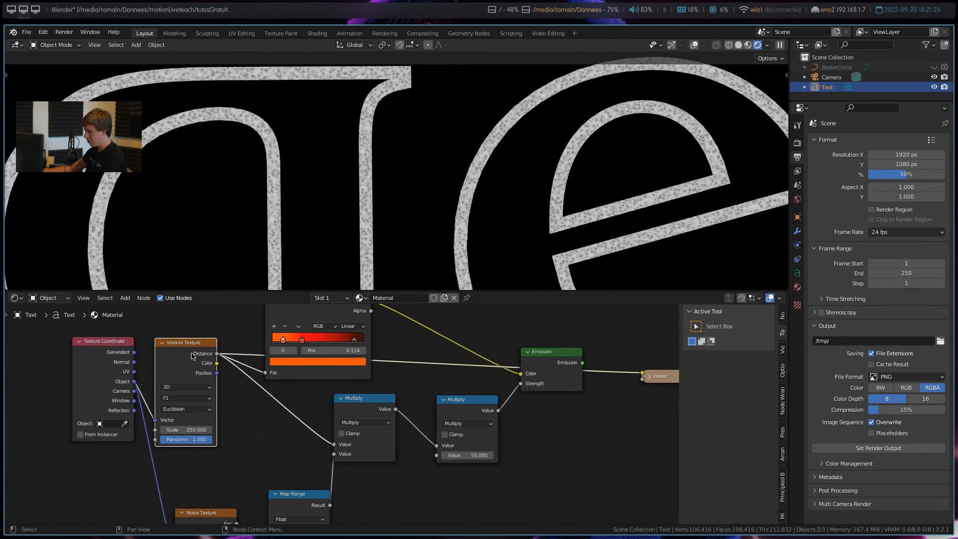
left_click(355, 416, "ctrl+shift")
scroll(430, 127, "down", 4)
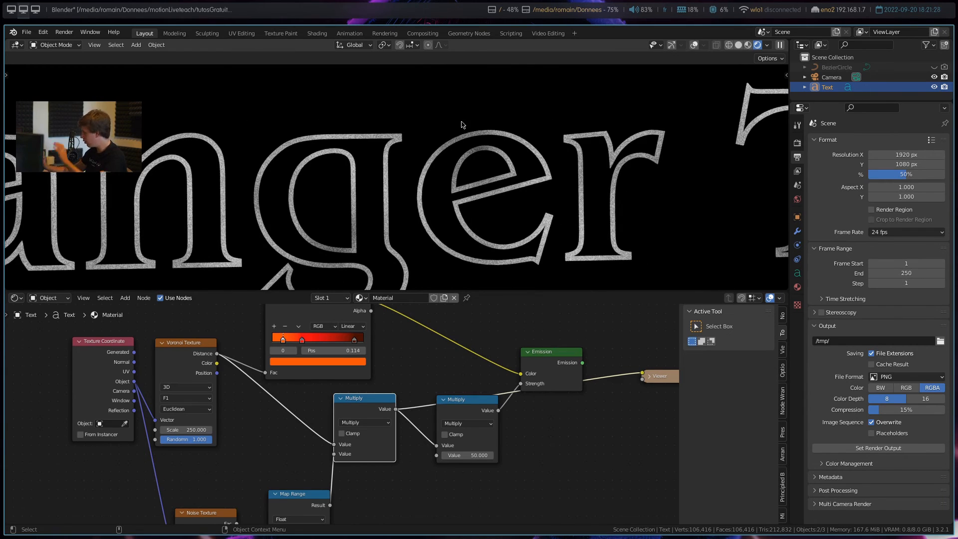
left_click(474, 398, "ctrl+shift")
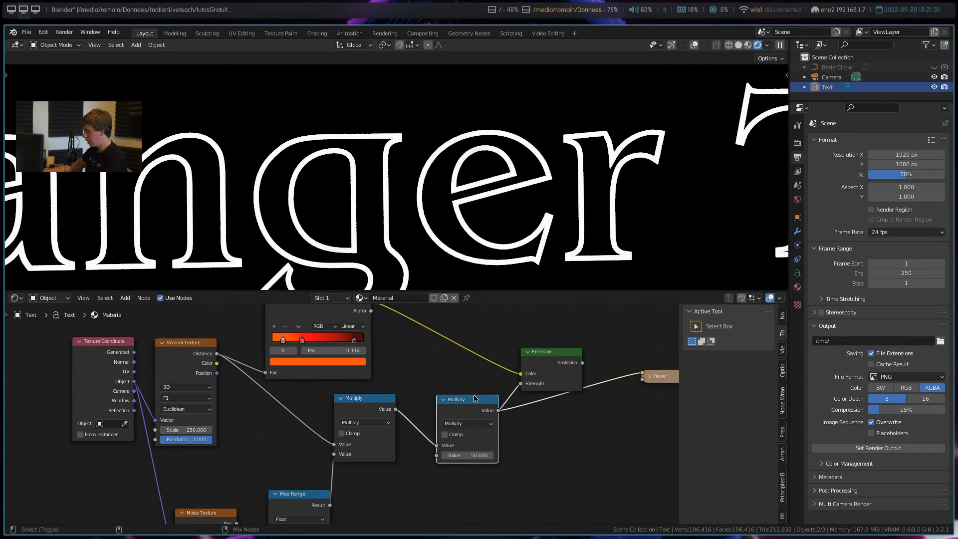
Route the Emission shader back to the material output and check the coloured title
left_click(551, 363, "ctrl+shift")
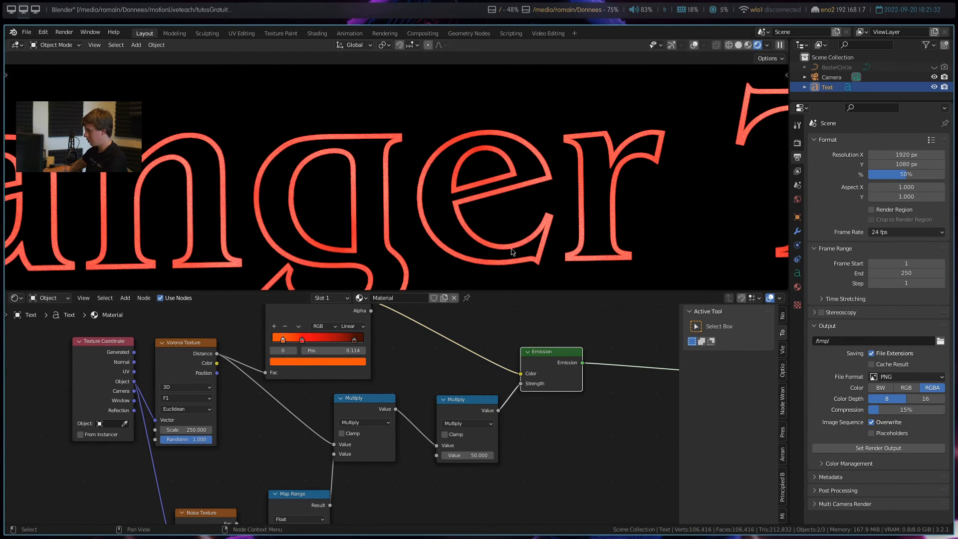
scroll(458, 225, "down", 3)
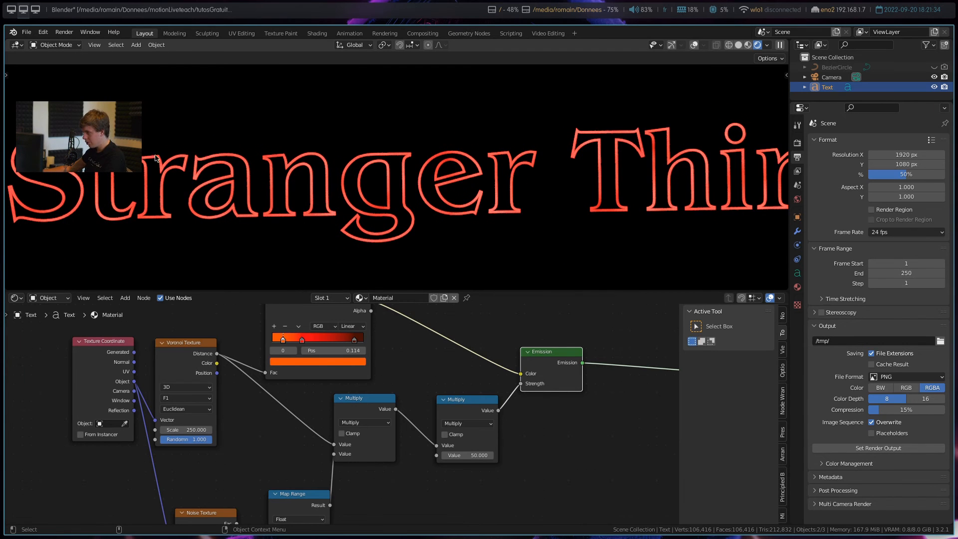
middle_click_drag(633, 174, 592, 171)
Set the Noise Texture's Scale to 2.040 and the Map Range's From Min to 0.310
middle_click_drag(410, 441, 462, 359)
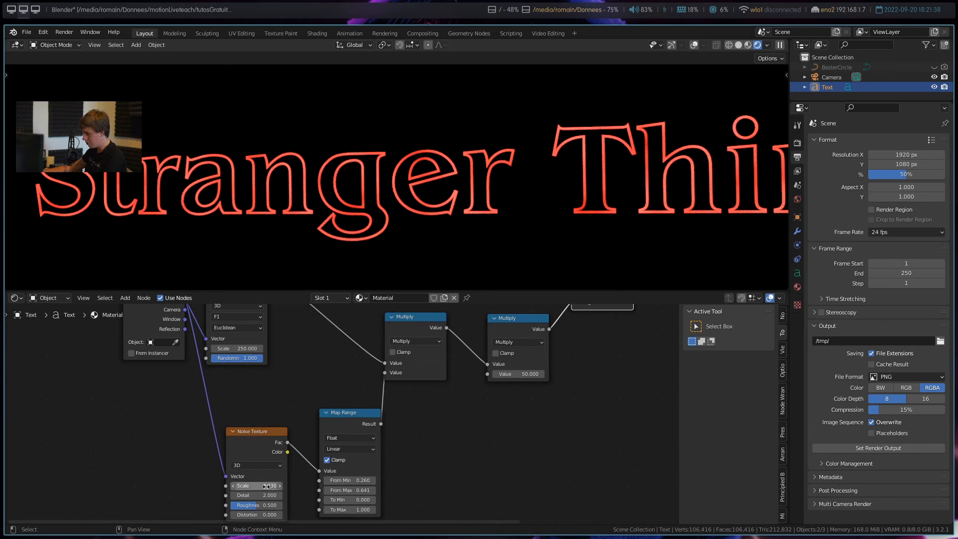
left_click_drag(256, 486, 252, 486)
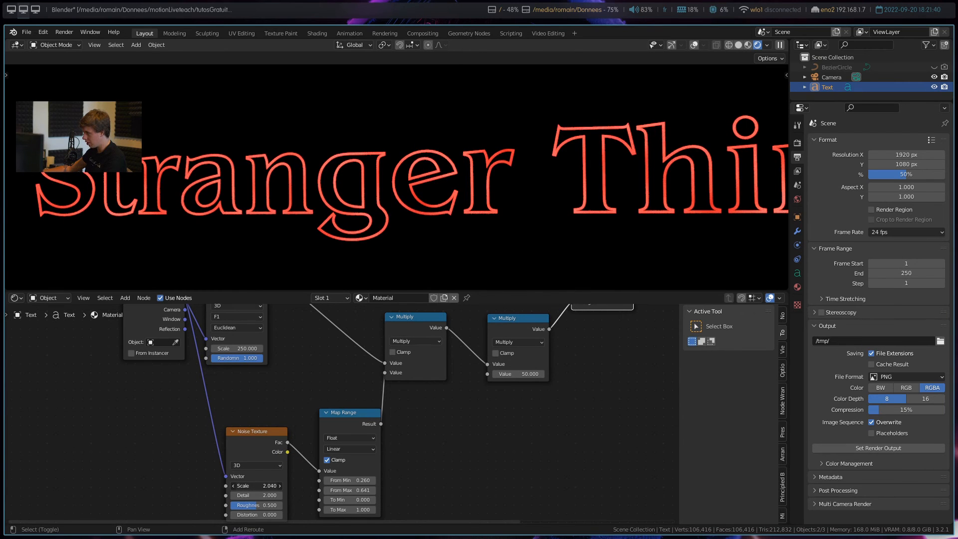
scroll(473, 196, "down", 3)
middle_click_drag(502, 205, 459, 208, "shift")
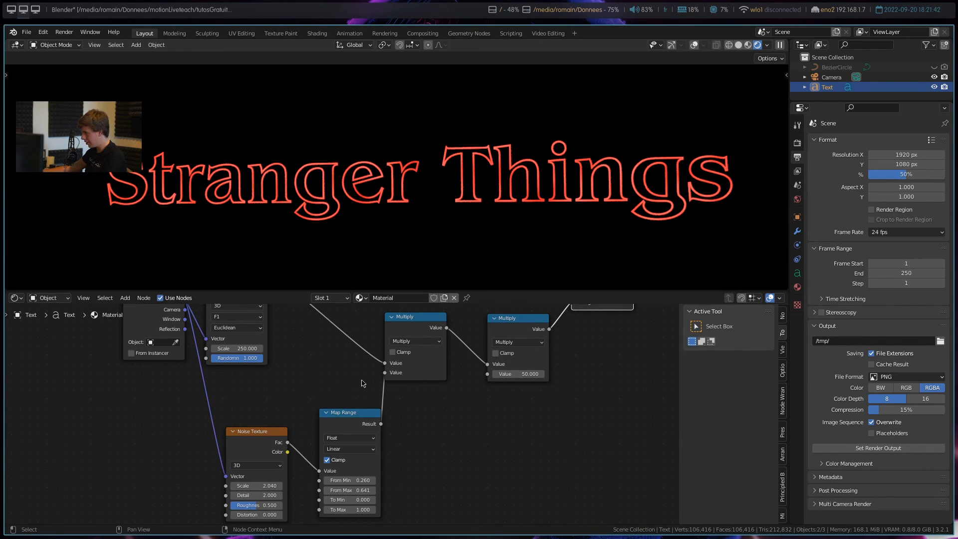
left_click_drag(360, 417, 348, 393)
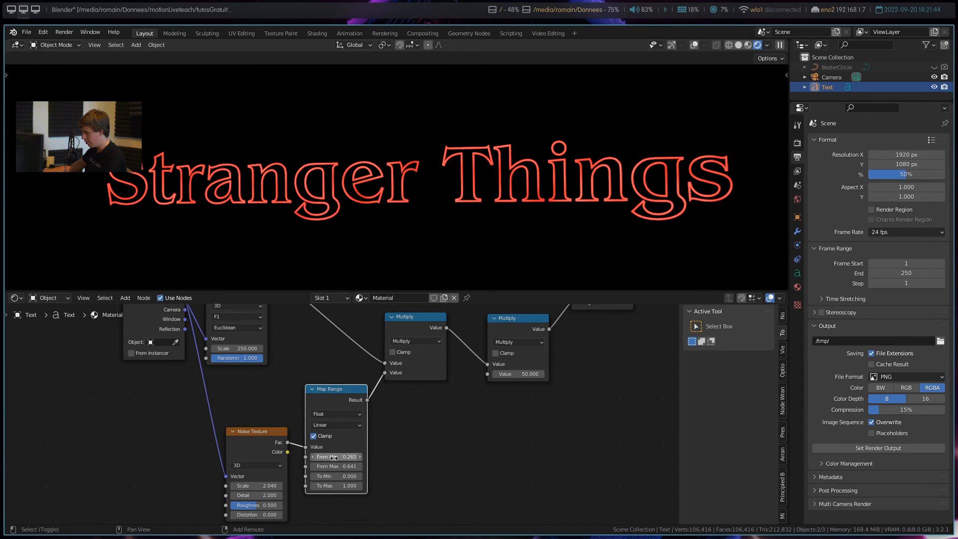
left_click_drag(336, 456, 339, 456)
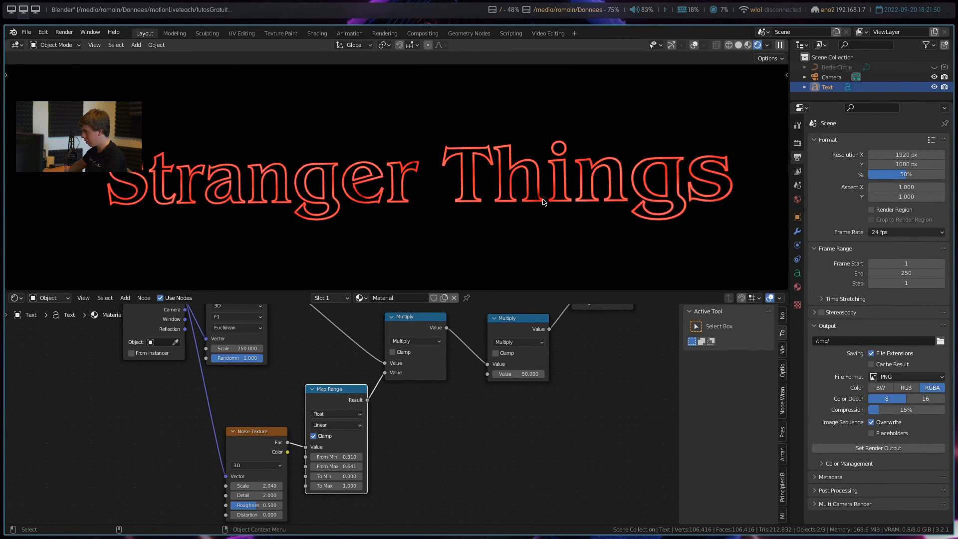
Render the title from the camera view and check the glow variation
key("KP_0")
key("F12")
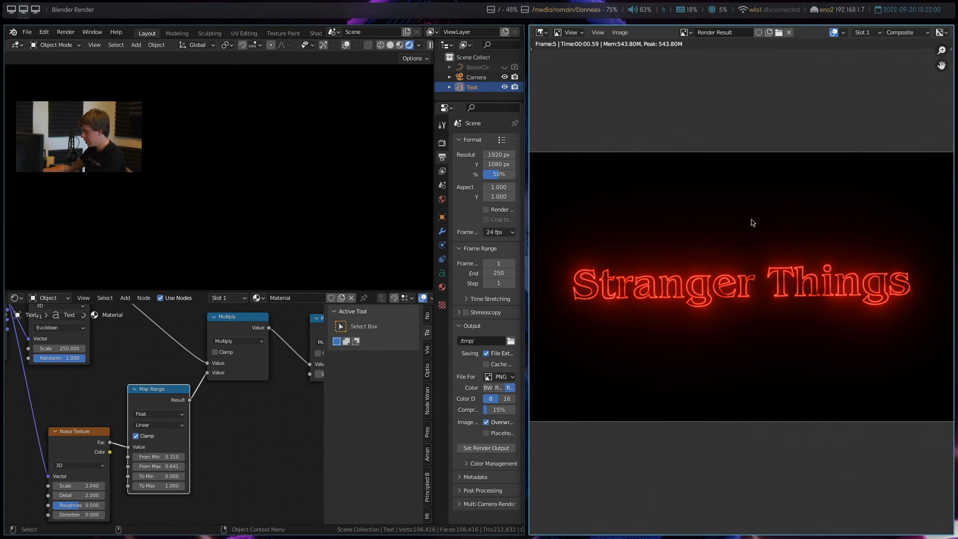
key("Escape")
Set the Noise Texture's Scale to 0.760 and render the title to check the larger variation
scroll(467, 429, "up", 2)
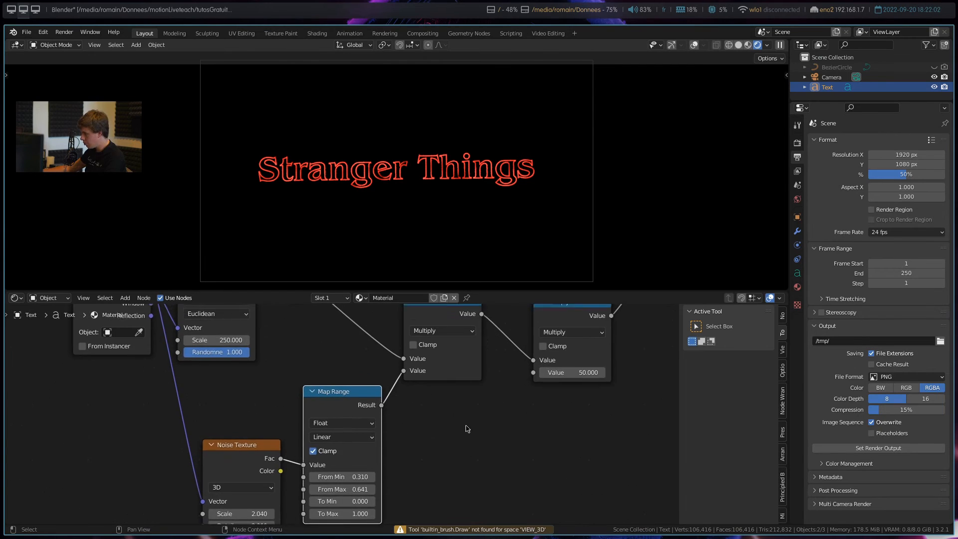
middle_click_drag(466, 428, 491, 391)
left_click_drag(285, 475, 257, 476, "shift")
left_click(585, 451)
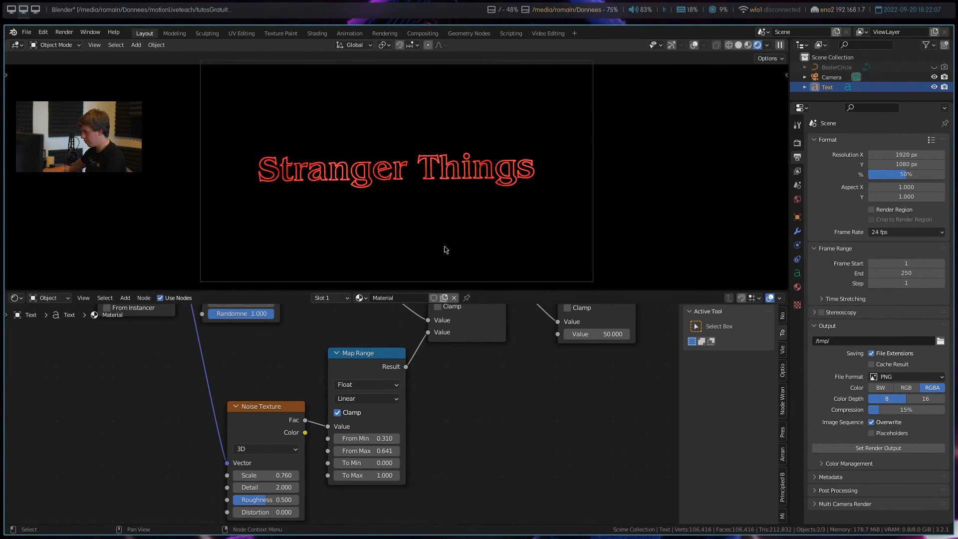
key("F12")
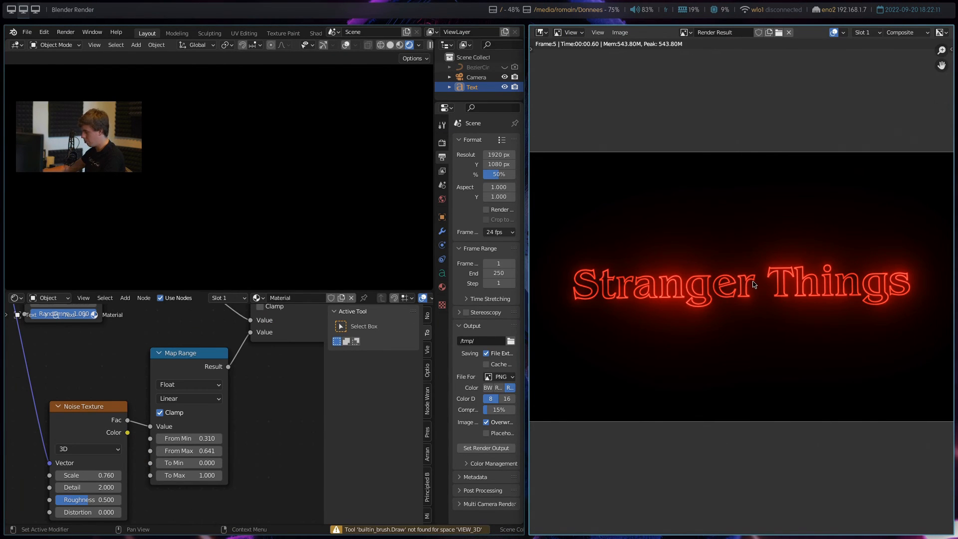
key("Escape")
Set the Map Range's From Min to 0.200, then save and render the scene
left_click_drag(366, 438, 336, 438, "shift")
key("ctrl+s")
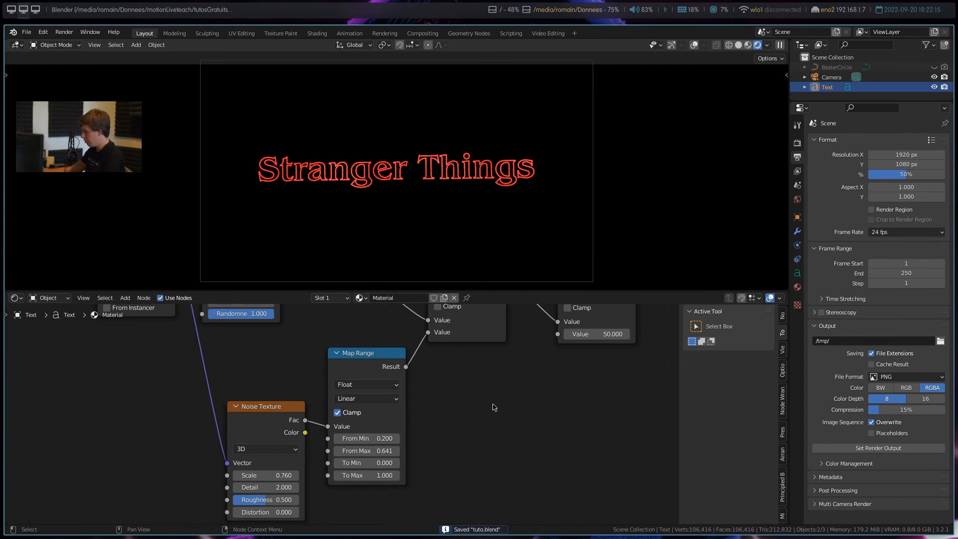
key("F12")
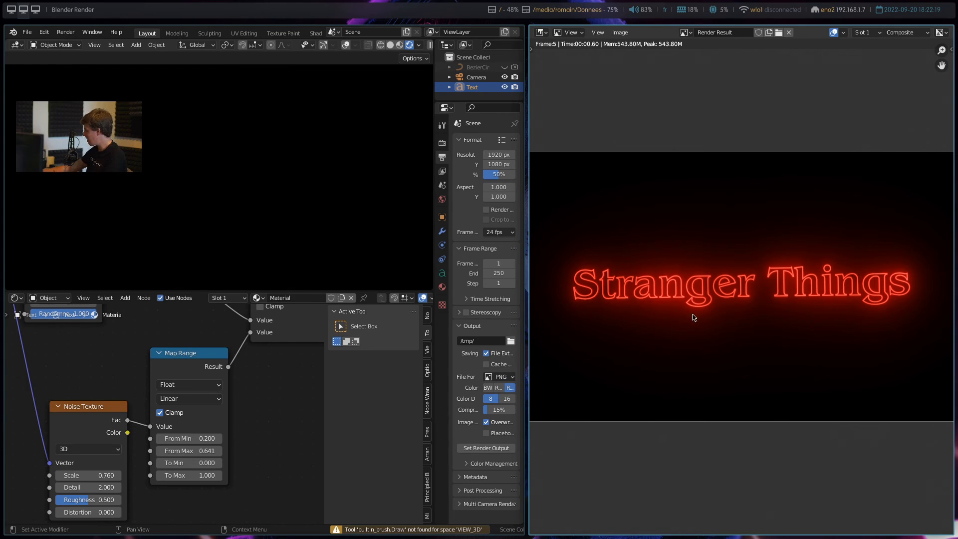
key("Escape")
Replace the title text with "Spacewarp" and render it with the same glowing material
key("Tab")
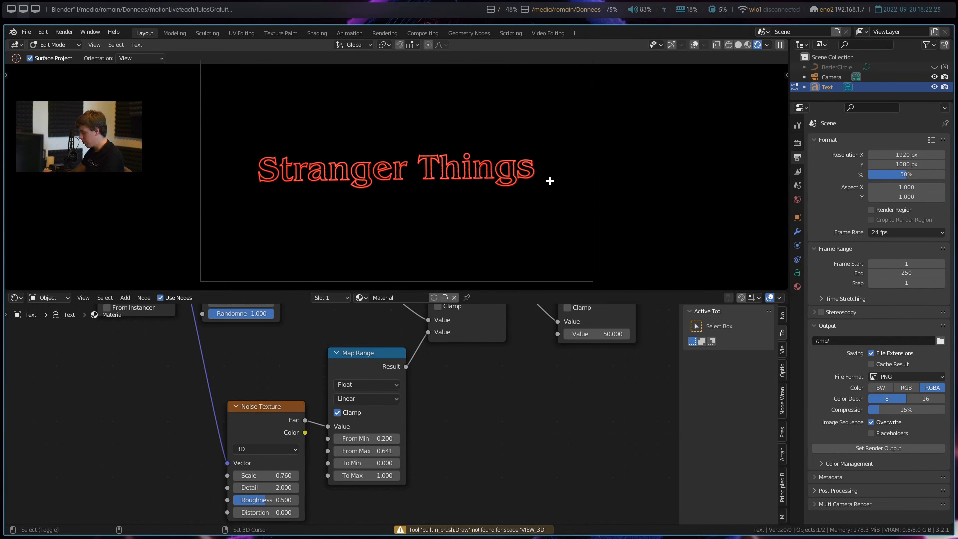
key("ctrl+a")
key("BackSpace")
type("Sap")
key("BackSpace")
key("BackSpace")
type("pacewarp")
key("Tab")
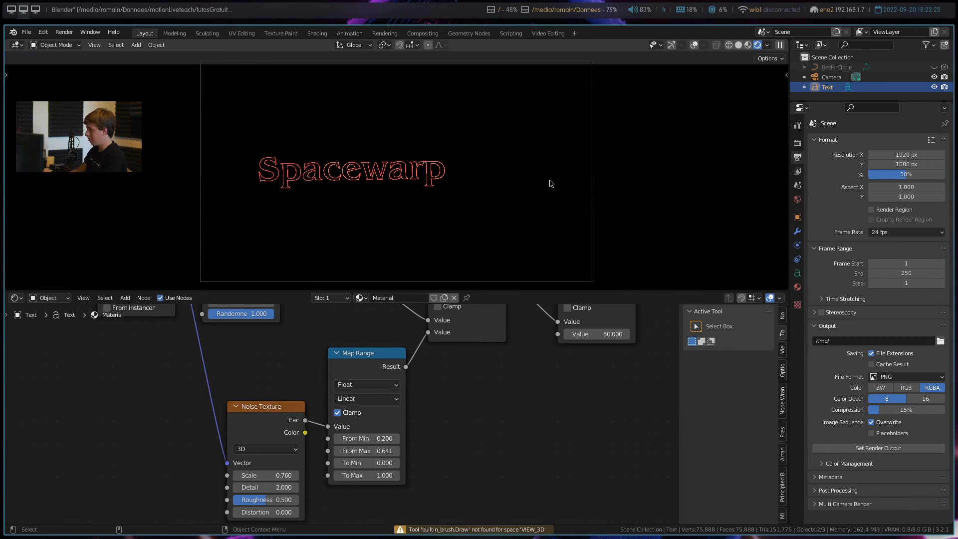
key("F12")
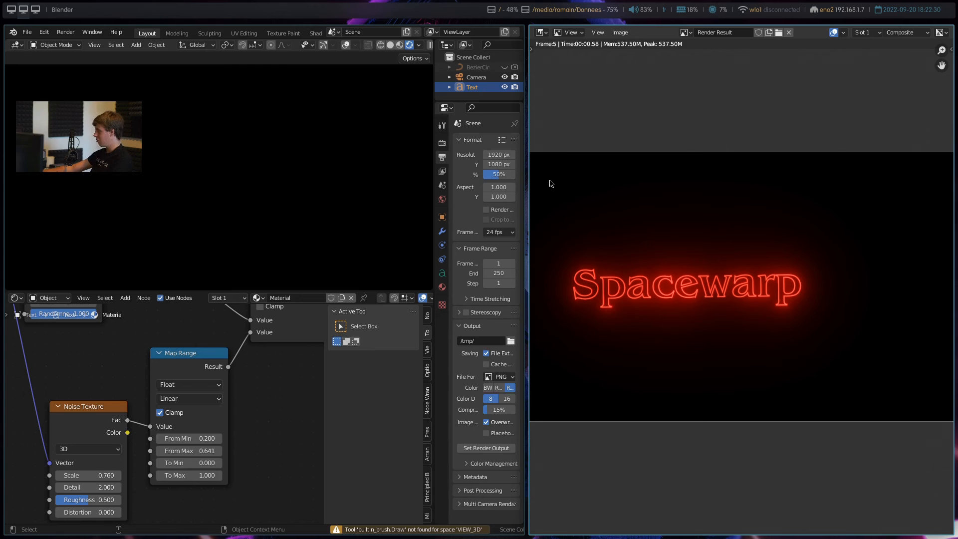
key("Escape")
Change the title text back to "Stranger Things"
key("Tab")
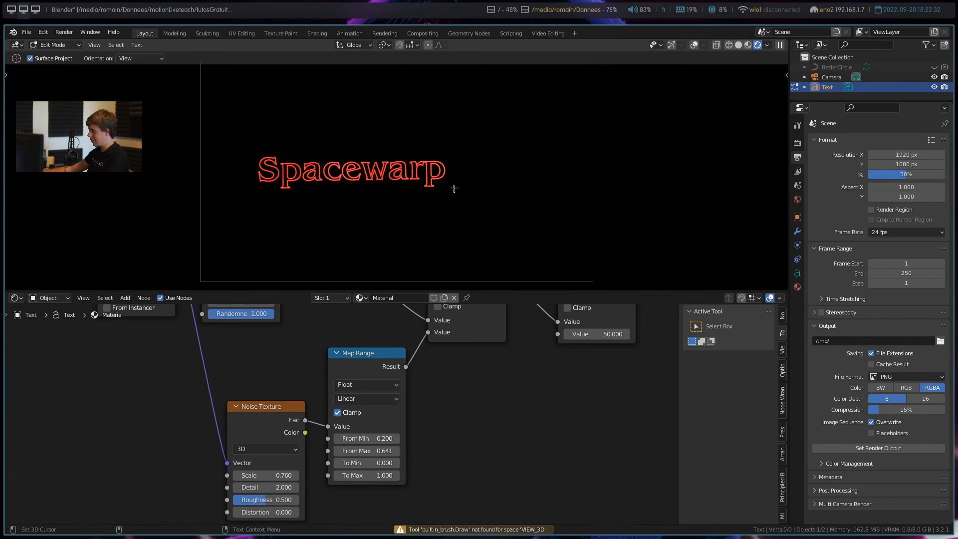
key("ctrl+a")
key("BackSpace")
type("Stranger")
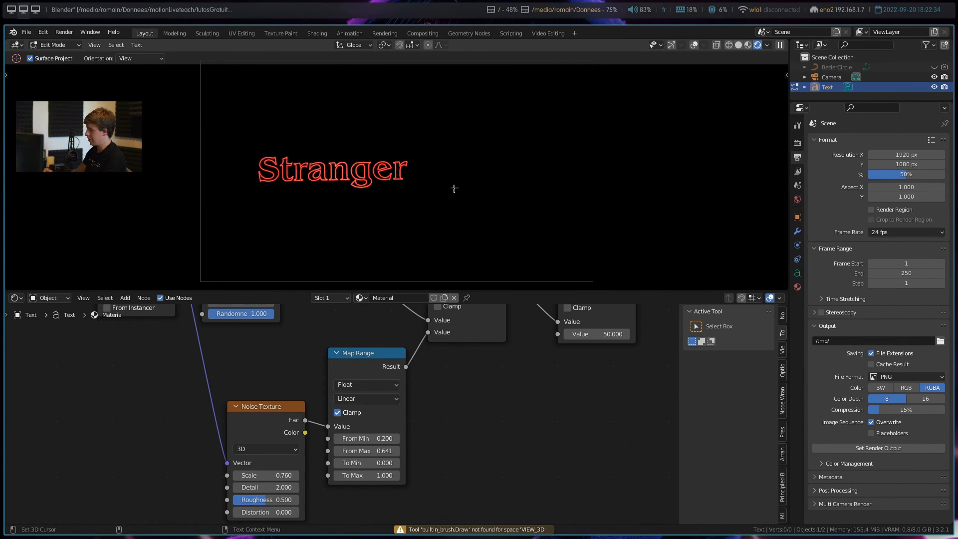
type(" Things")
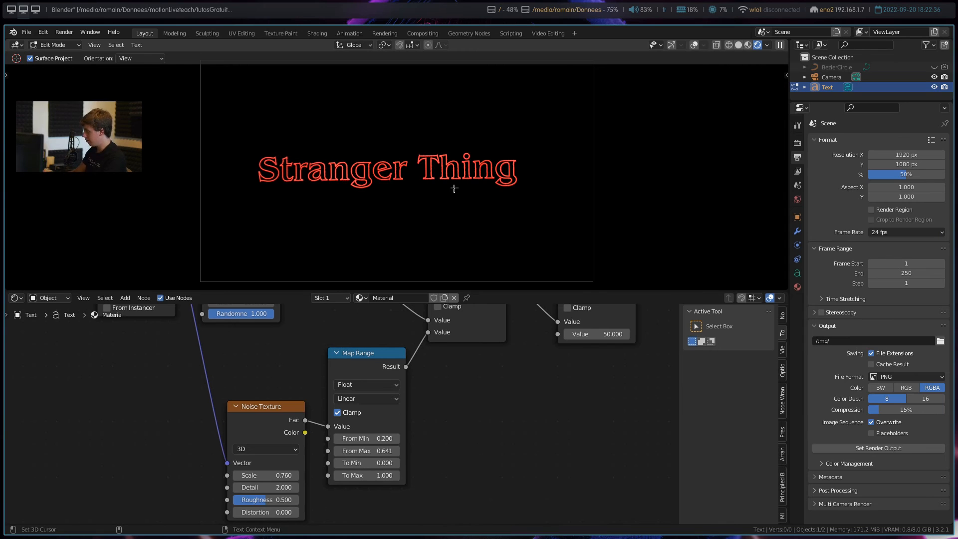
key("Tab")
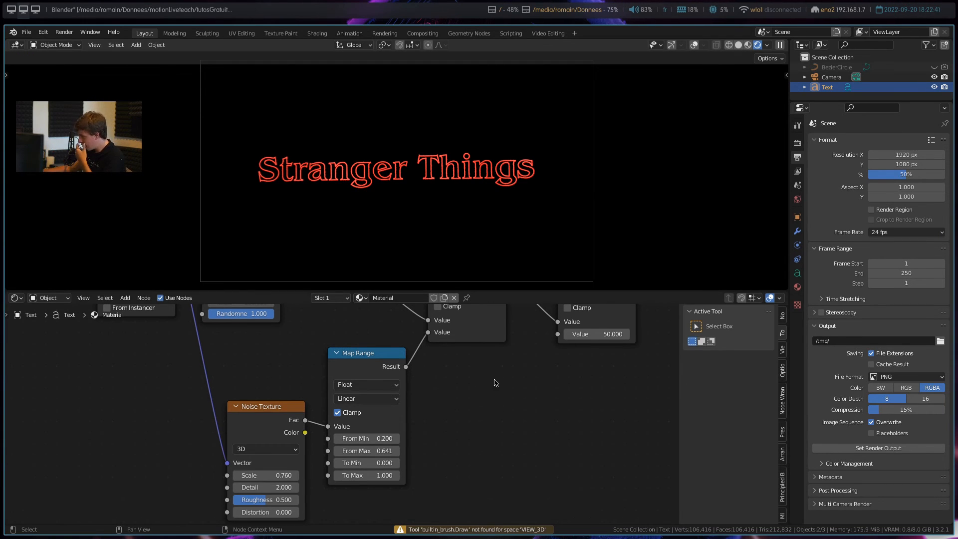
Tidy the shader graph by moving the Noise Texture and Map Range nodes closer to the Multiply nodes
scroll(494, 383, "down", 4)
middle_click_drag(418, 418, 420, 458)
left_click_drag(297, 454, 279, 426)
left_click_drag(349, 418, 346, 406)
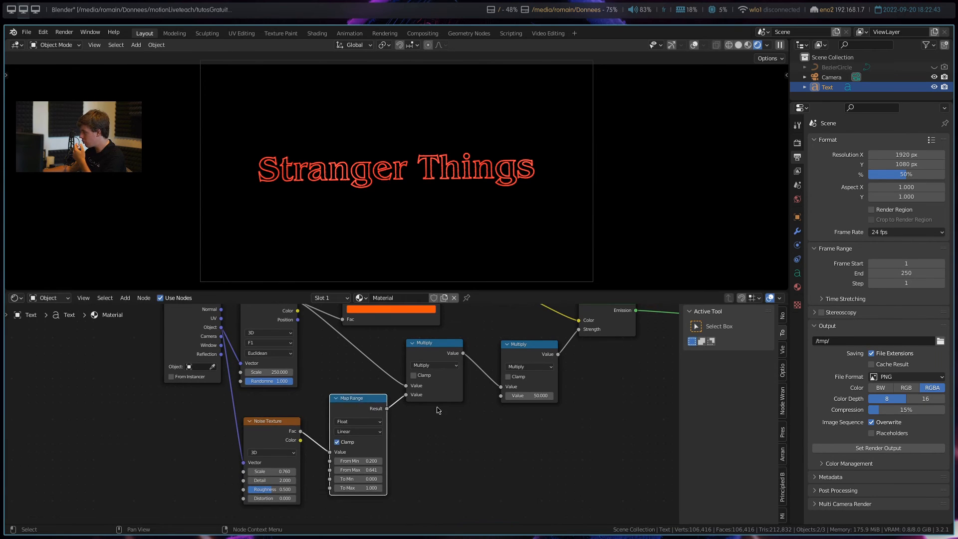
middle_click_drag(538, 410, 499, 441)
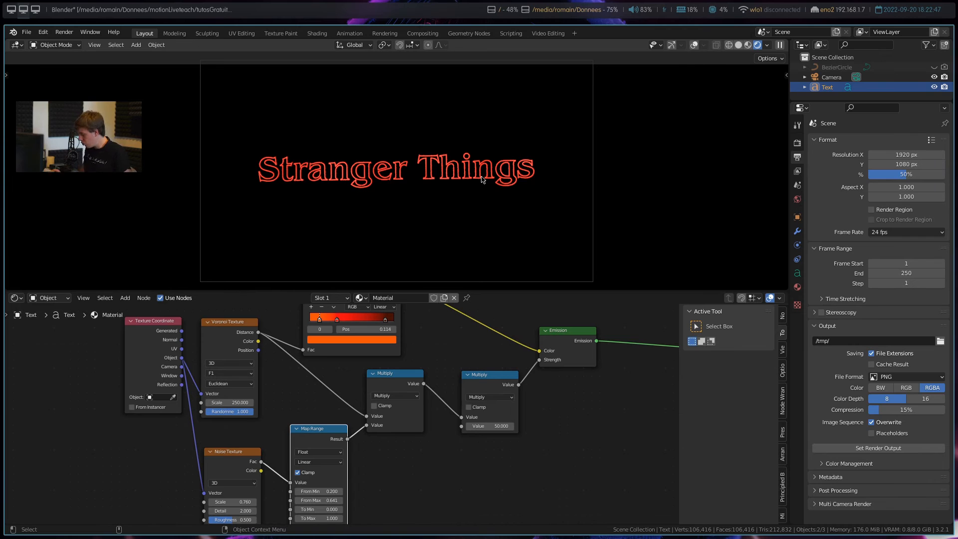
key("F9")
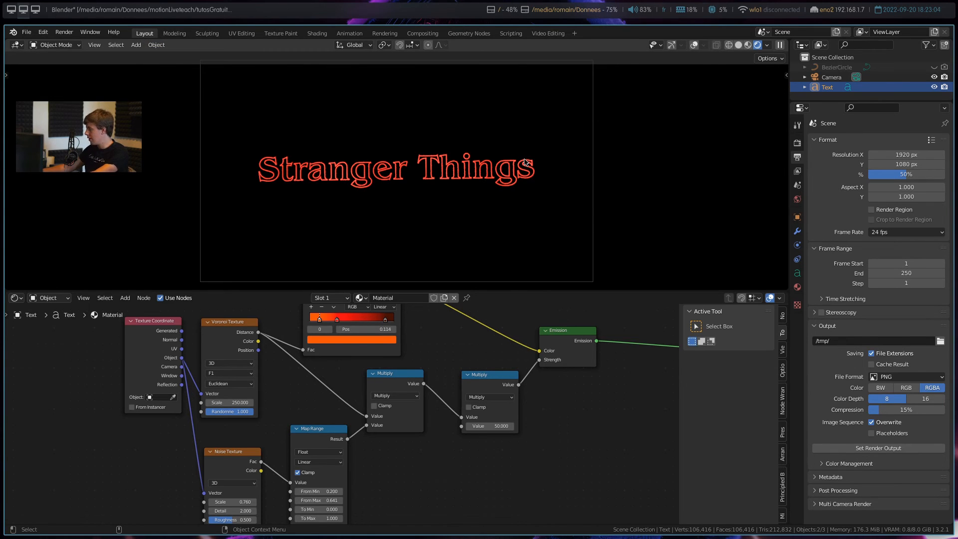
Turn on the viewport overlays, select the camera and move it closer so the title fills more of the frame
key("KP_0")
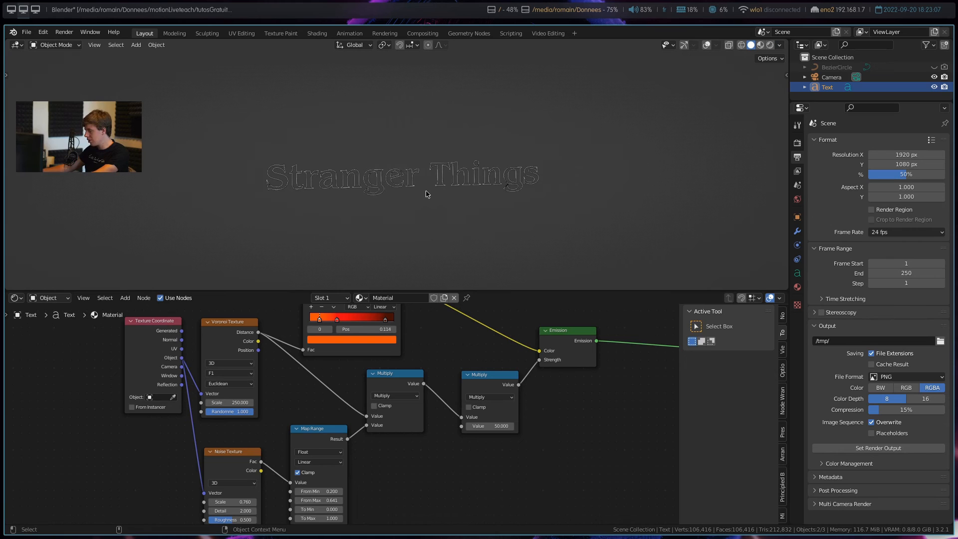
left_click(706, 45)
scroll(449, 192, "down", 6)
mouse_move(449, 192)
middle_mouse_down()
mouse_move(535, 225)
mouse_move(461, 191)
middle_mouse_up()
left_click(535, 224)
left_click(460, 176)
key("KP_0")
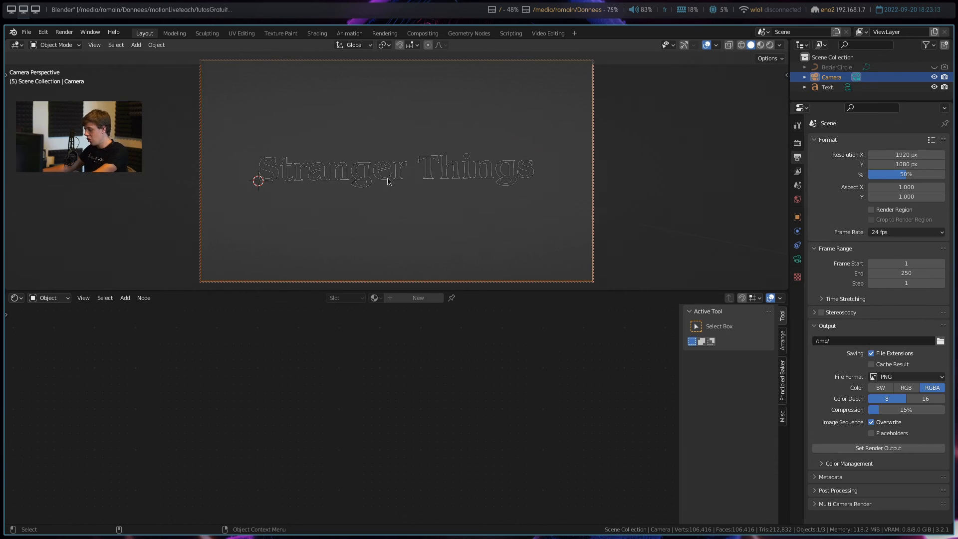
mouse_move(486, 181)
middle_mouse_down("ctrl")
mouse_move(488, 155)
mouse_move(489, 164)
middle_mouse_up("ctrl")
Insert a Location & Rotation keyframe on the camera at frame 5
key("i")
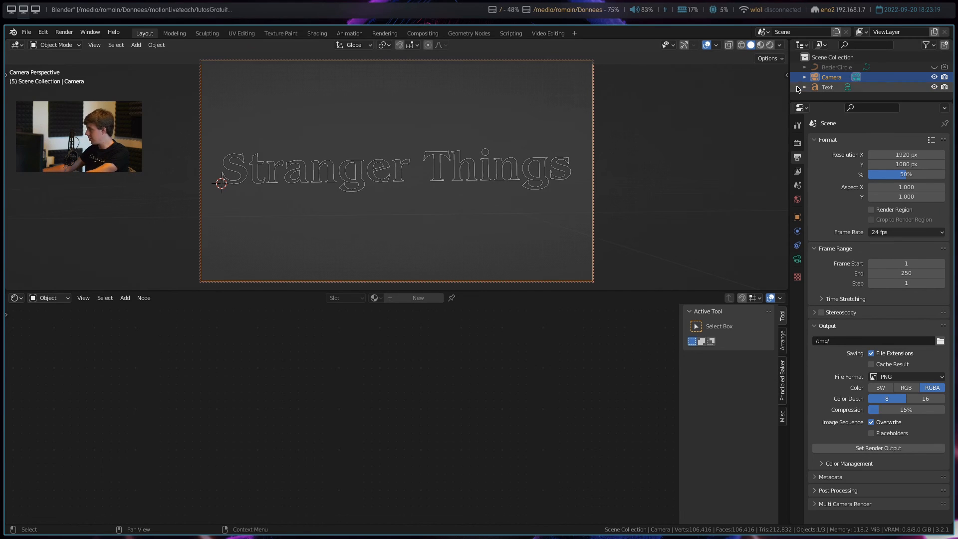
left_click(815, 77)
key("i")
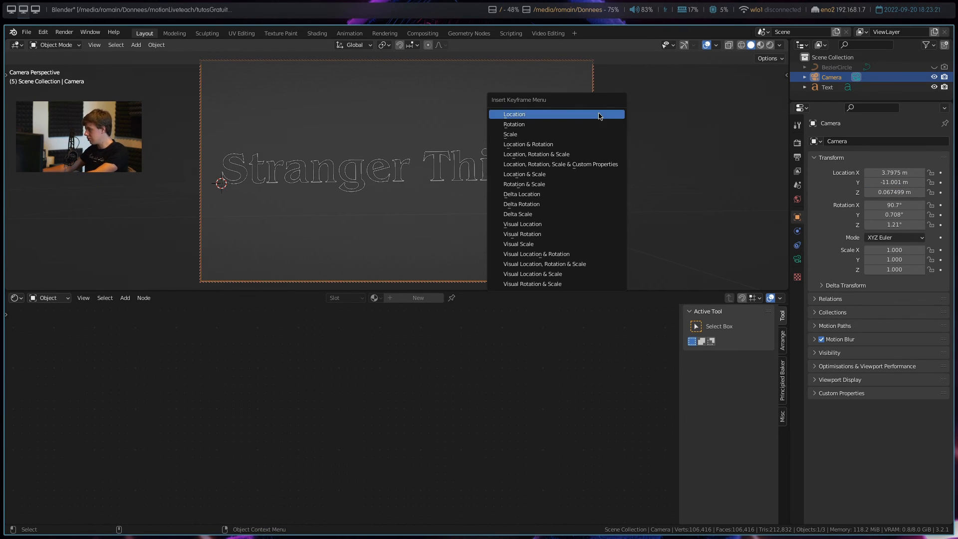
left_click(589, 144)
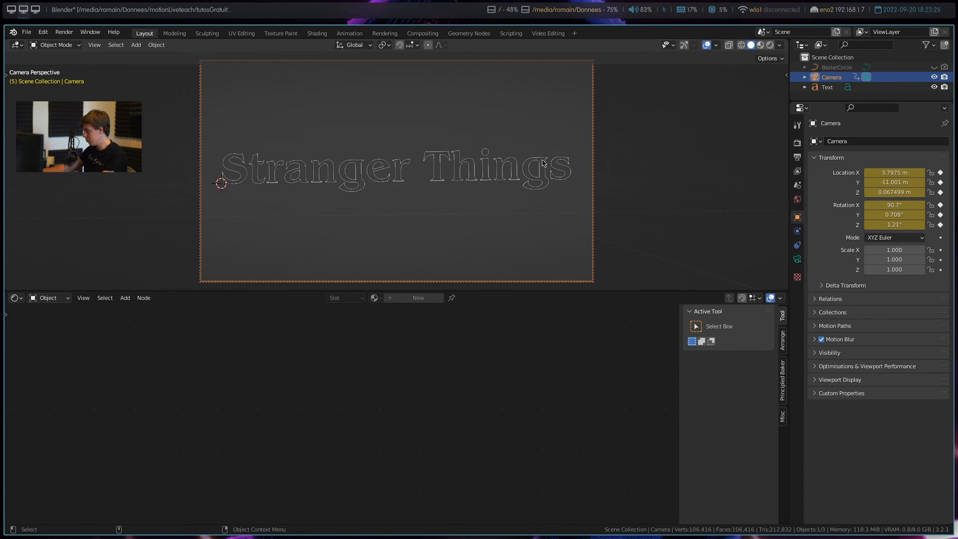
Turn the lower Shader Editor area into a Timeline and shrink it to give the 3D viewport more height
left_click(16, 298)
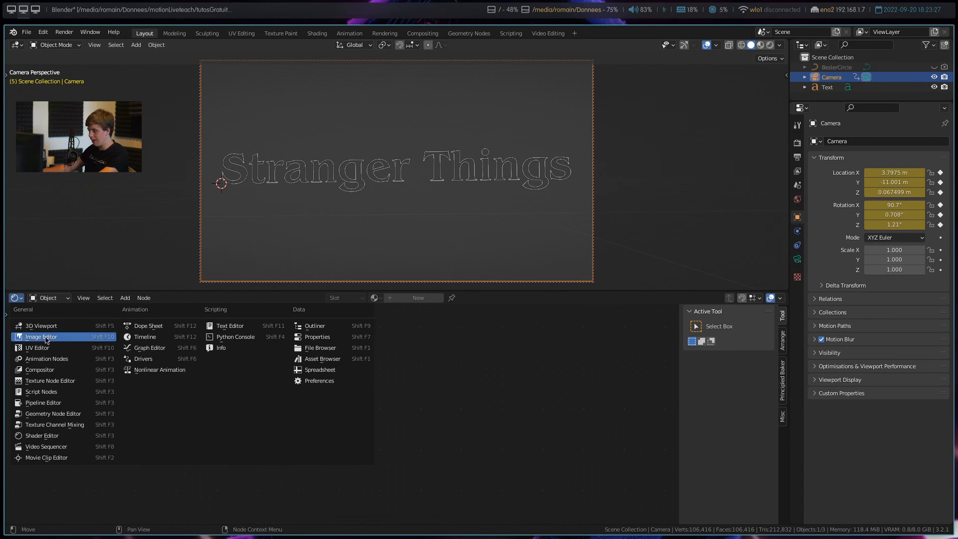
left_click(137, 339)
left_click_drag(190, 290, 107, 453)
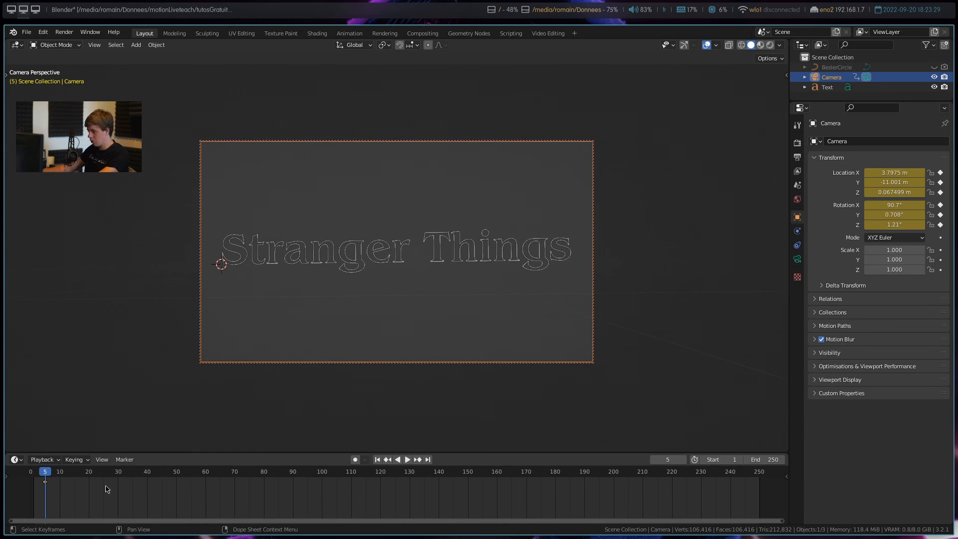
Move the camera's keyframe from frame 5 to frame 1 and set the current frame to 60
left_click(36, 475)
key("space")
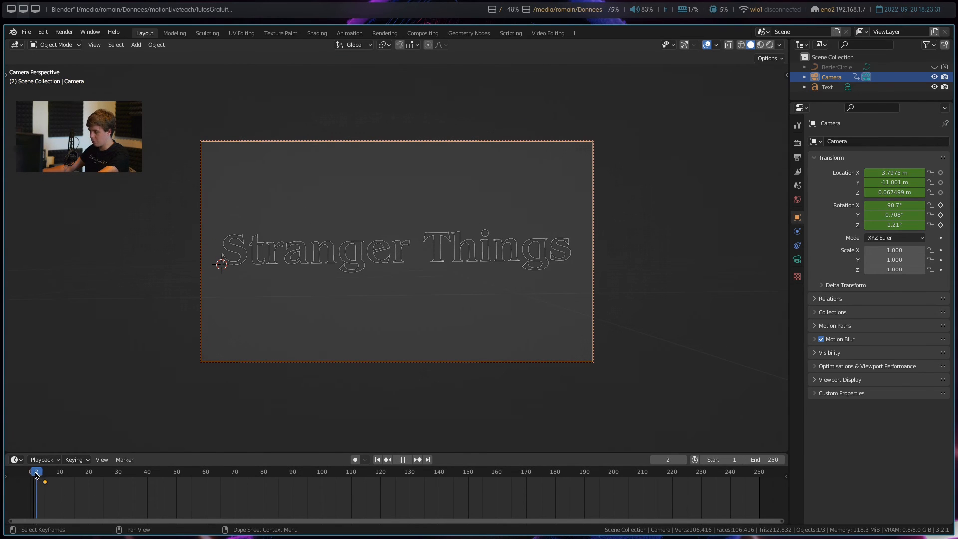
key("g")
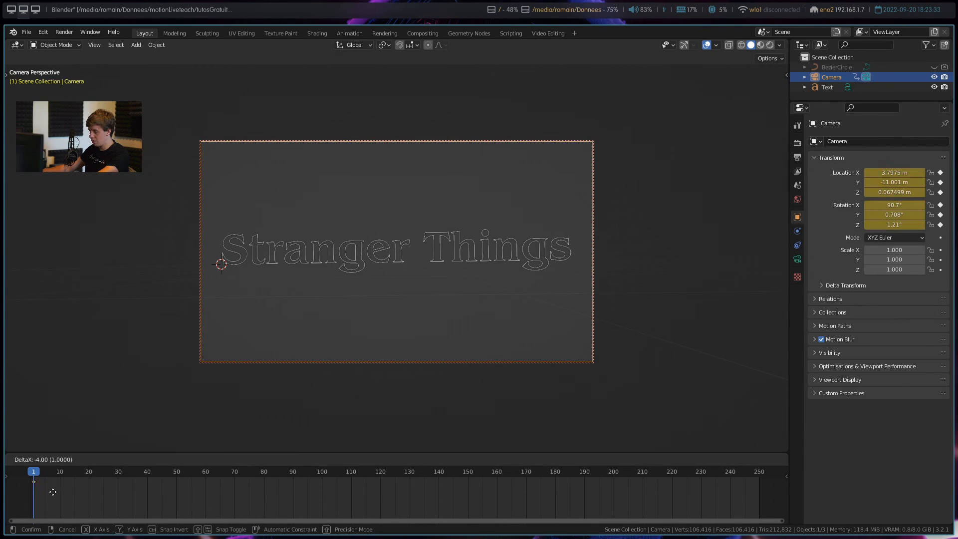
left_click(53, 491)
left_click_drag(36, 483, 206, 488)
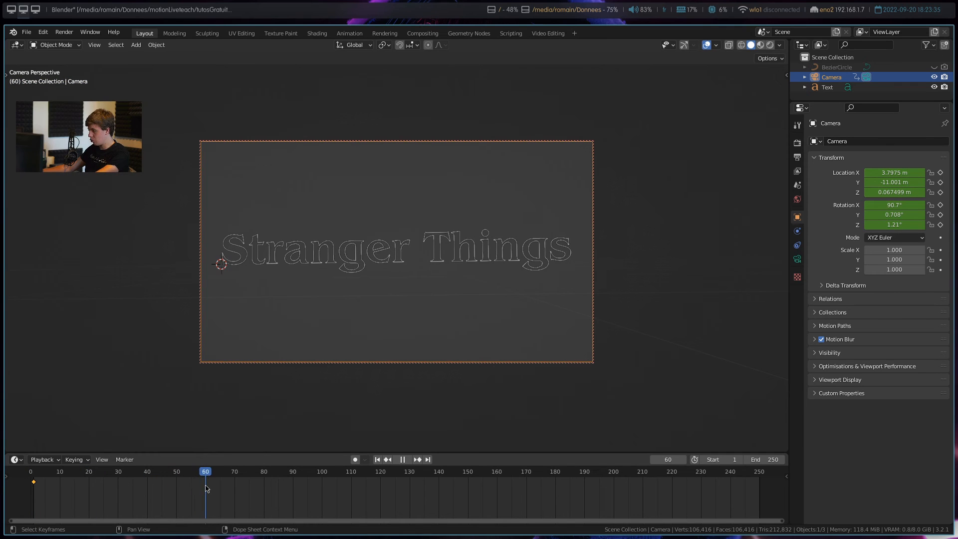
key("g")
key("z")
key("z")
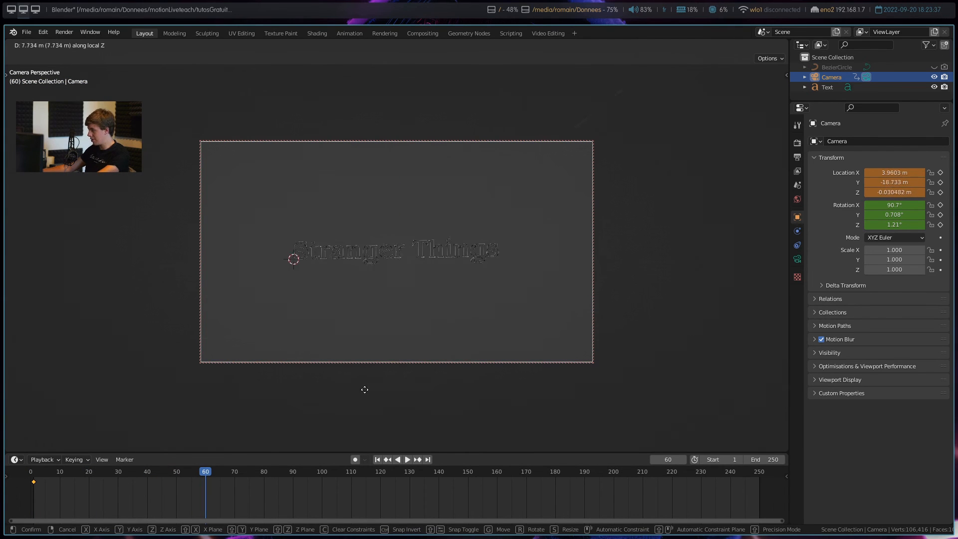
right_click(372, 291)
Move the camera back about 11.1 m along its local Z axis and insert a Location & Rotation keyframe at frame 60
key("g")
key("z")
key("z")
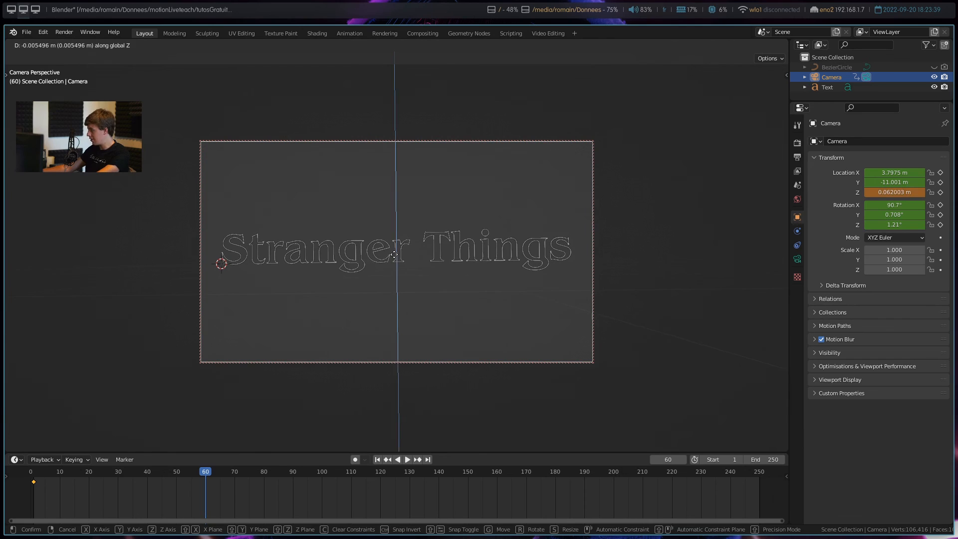
left_click(403, 404)
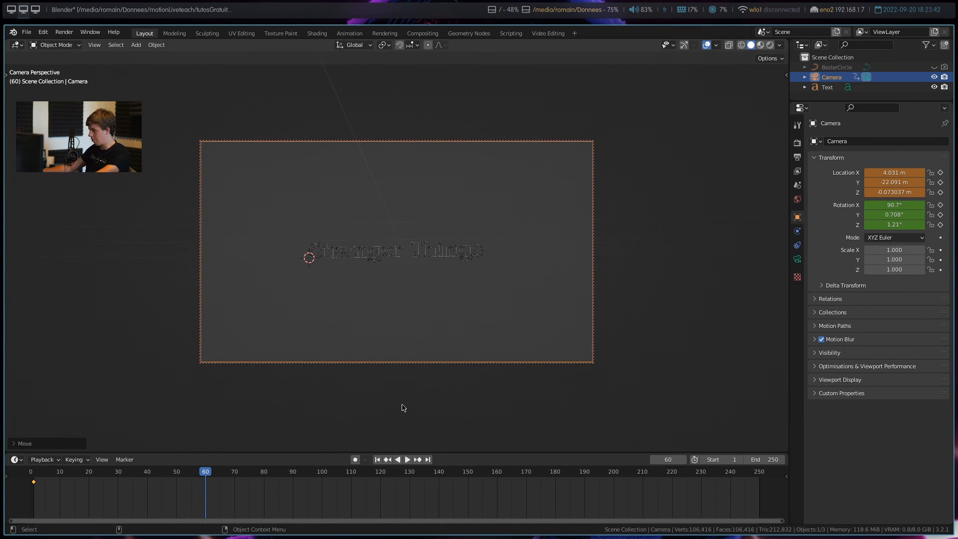
key("i")
left_click(405, 222)
Play and scrub the camera move between frames 1 and 60, finishing on frame 1
key("space")
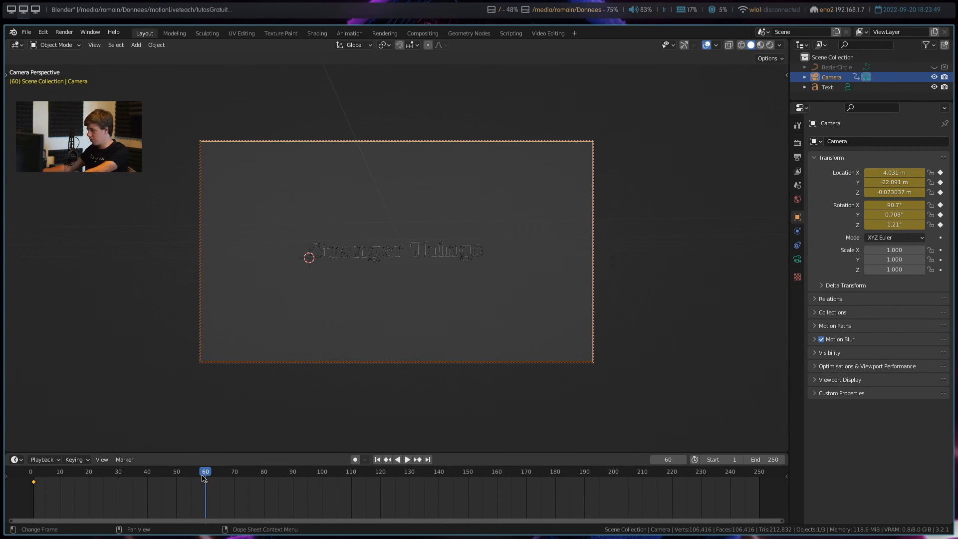
left_click(110, 477)
left_click(33, 480)
key("space")
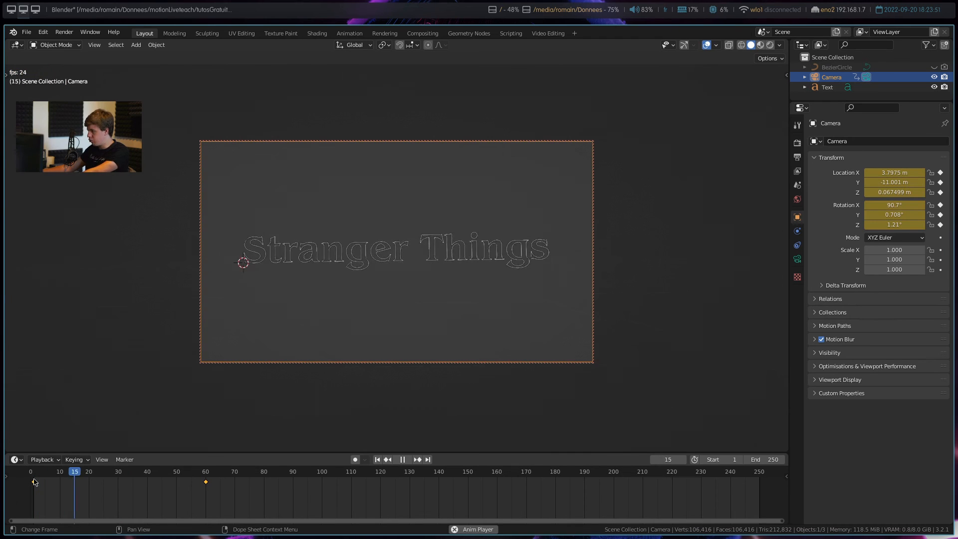
key("space")
left_click_drag(208, 471, 95, 496)
left_click(43, 495)
left_click_drag(43, 496, 35, 495)
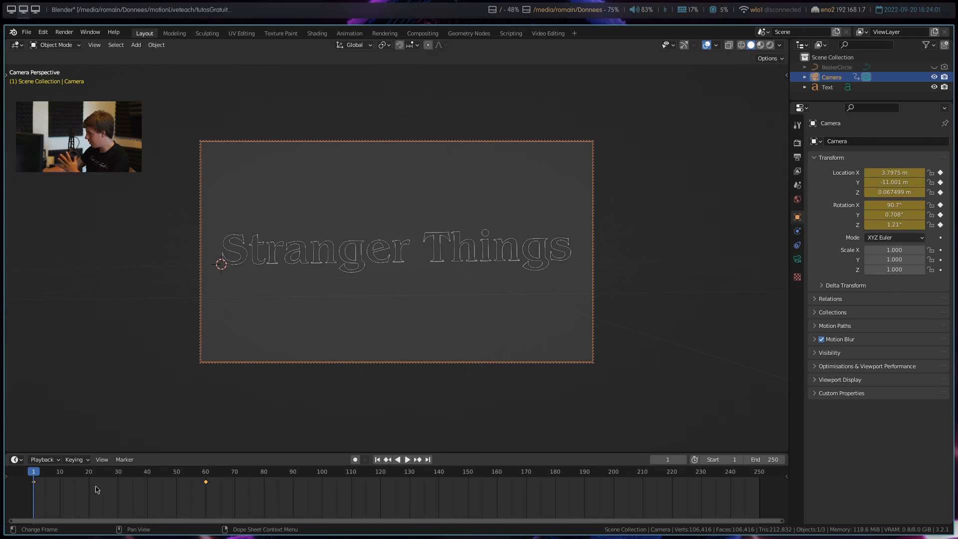
Split the 3D viewport side by side, make the new area a Graph Editor and frame all the camera's animation curves
left_click_drag(786, 42, 487, 44)
left_click(498, 45)
left_click(624, 94)
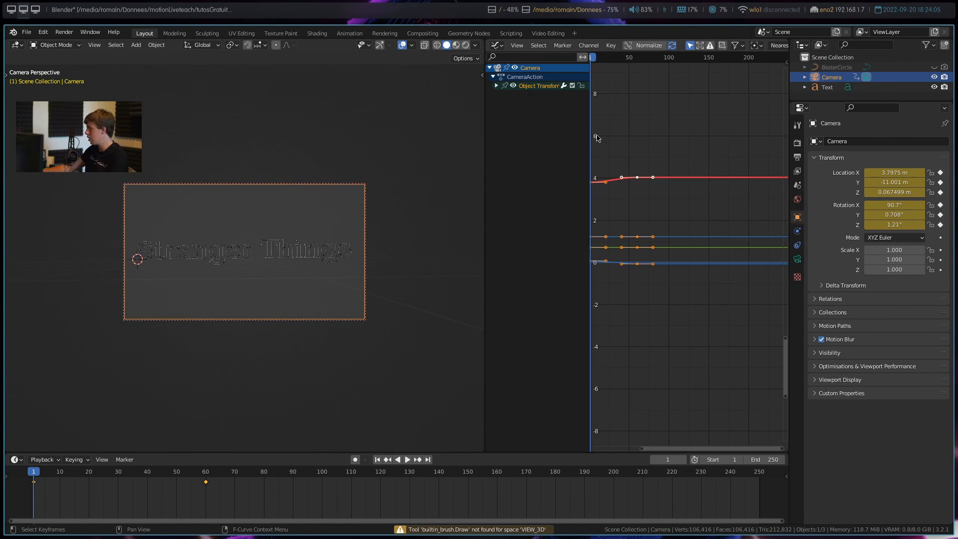
left_click_drag(661, 372, 567, 152)
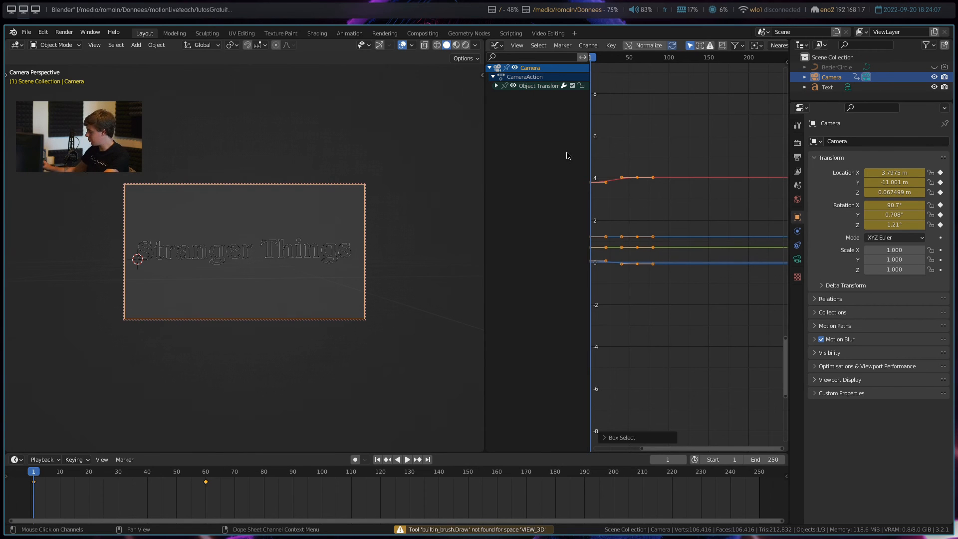
key("Home")
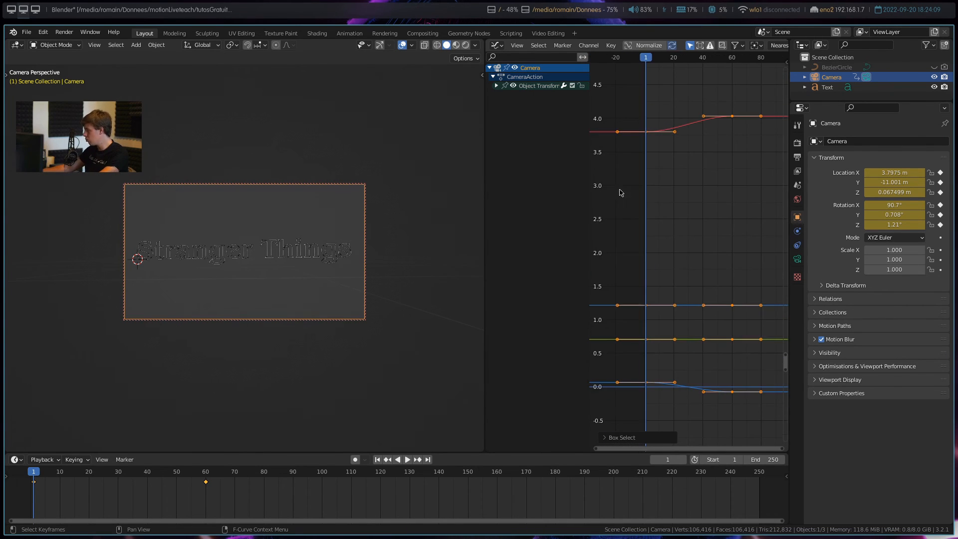
middle_click_drag(724, 199, 700, 197, "ctrl")
Try to collapse the handles of all camera curves' first keyframes by scaling them to 0 along X
left_click(706, 271)
left_click_drag(662, 107, 687, 402)
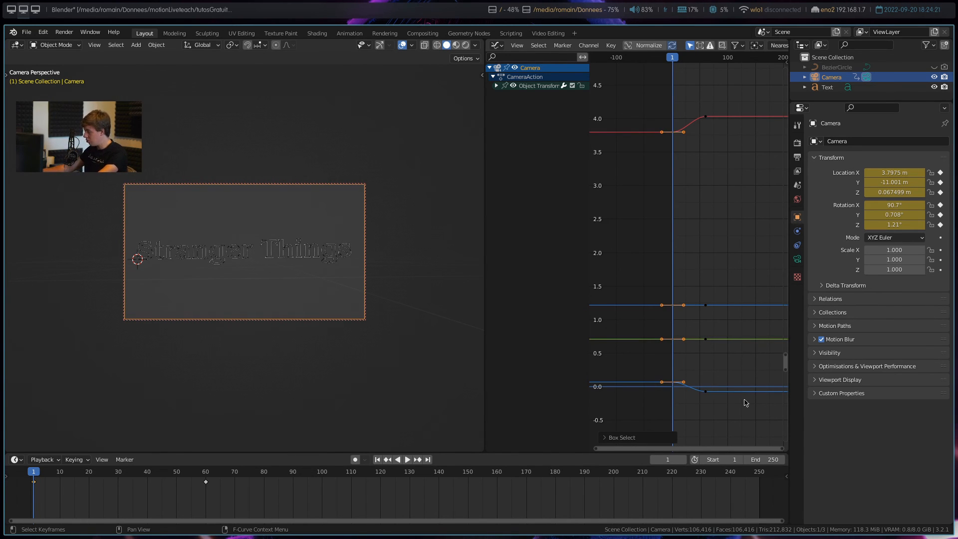
key("s")
key("x")
key("0")
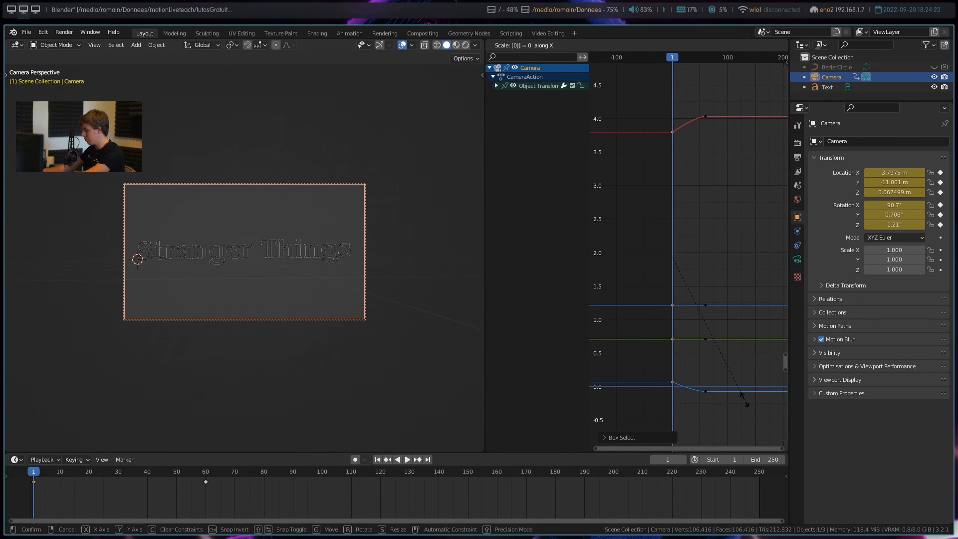
key("Return")
key("ctrl+z")
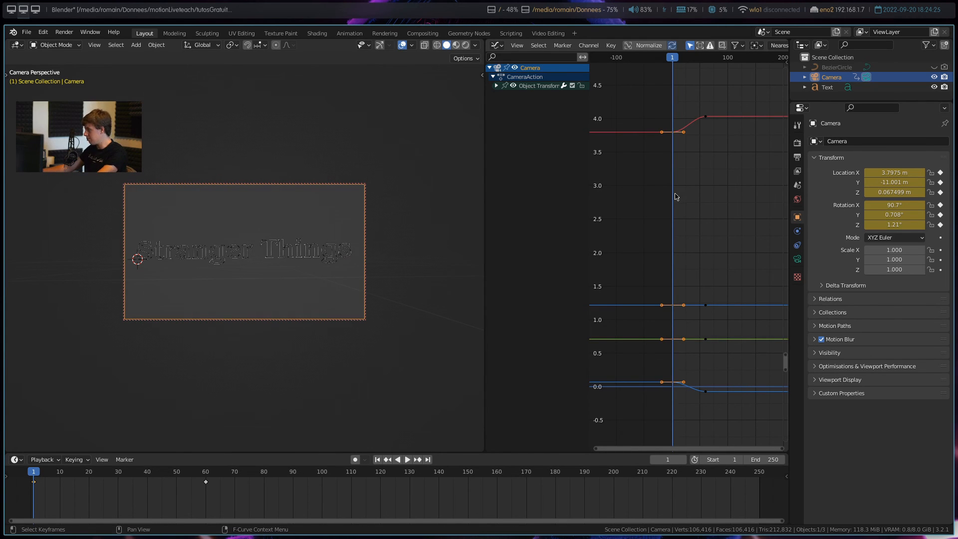
Collapse the handles of the frame 1 keyframes along X on all camera curves and preview the animation
scroll(699, 45, "down", 3)
left_click(690, 45)
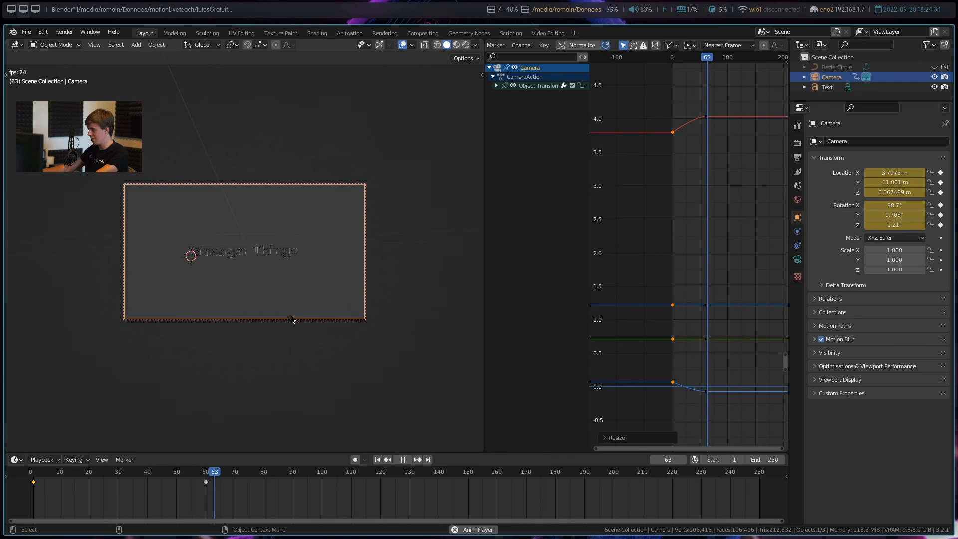
key("space")
Lengthen the handles of all frame 60 keyframes along X for a softer camera stop, and play back the animation
left_click_drag(715, 160, 686, 407)
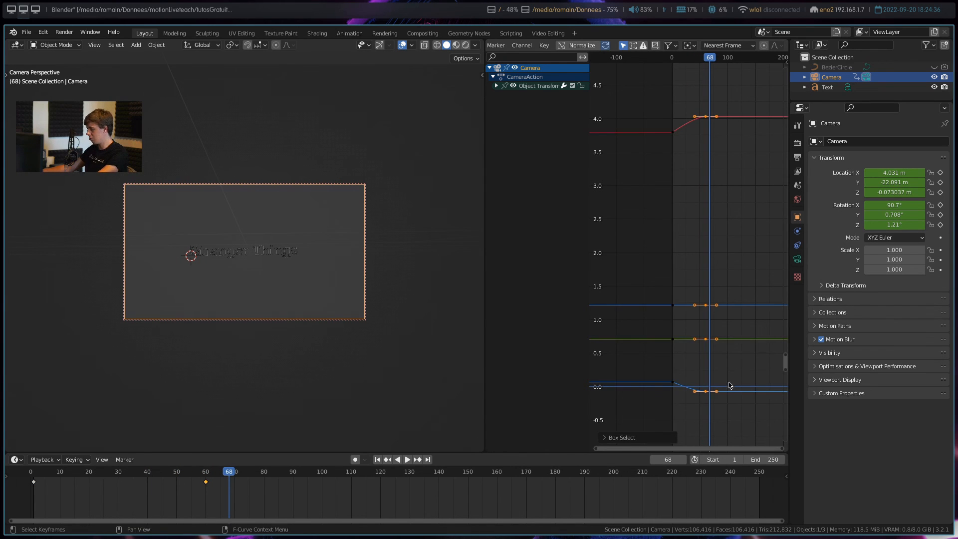
left_click(697, 68)
left_click_drag(120, 475, 116, 475)
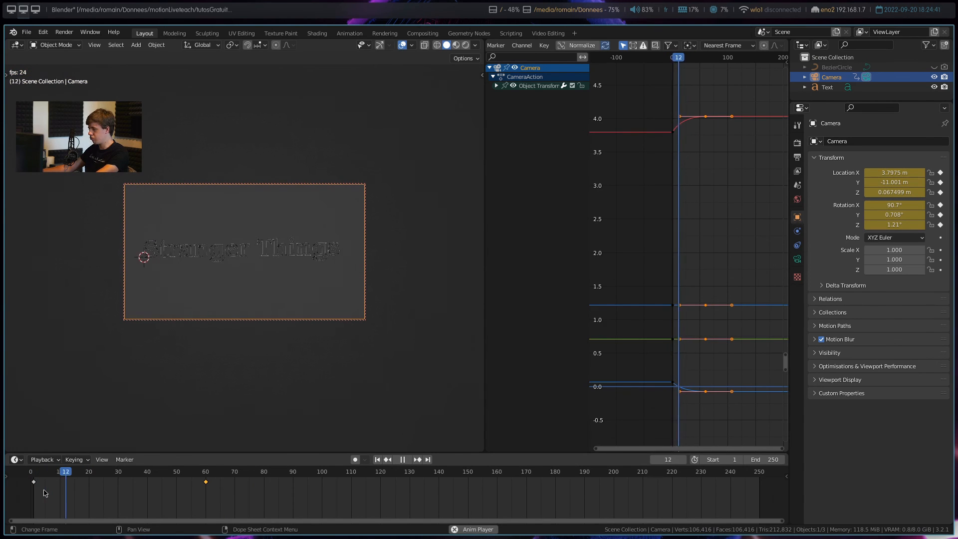
key("space")
Turn off the viewport overlays and move the camera's end keyframe from frame 60 to about frame 125
left_click(401, 45)
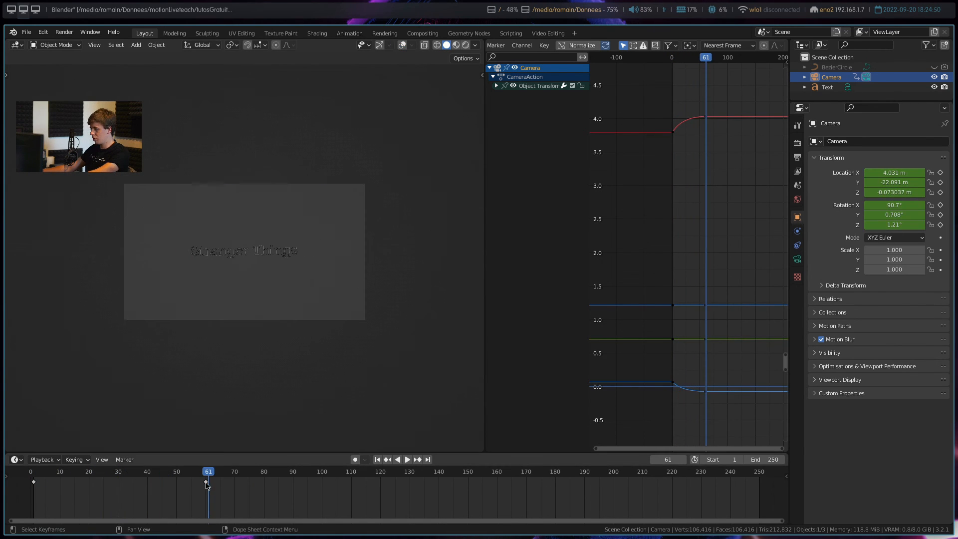
left_click_drag(206, 482, 395, 482)
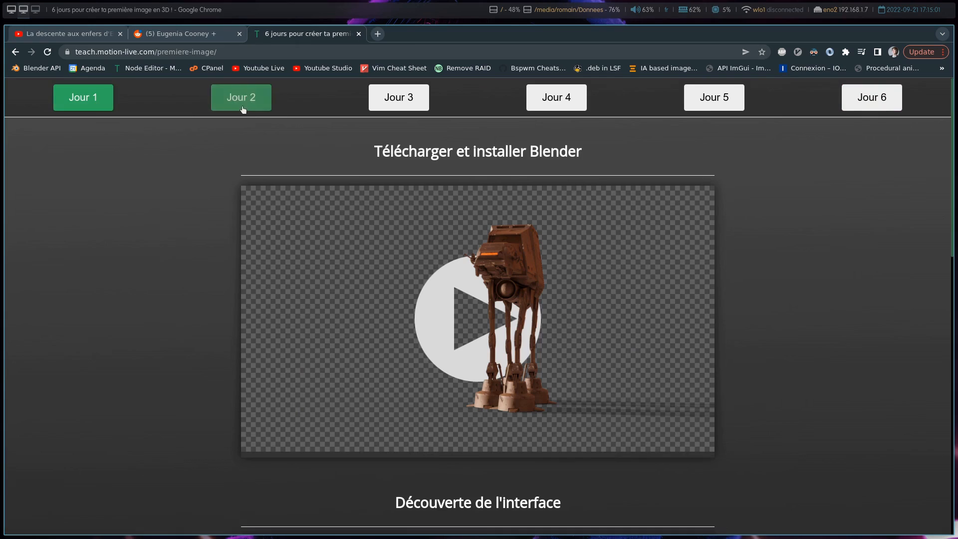
On the Blender course page in Chrome, view the lessons for Jour 2, Jour 3, Jour 5 and Jour 6
left_click(242, 103)
left_click(393, 107)
left_click(730, 100)
left_click(856, 101)
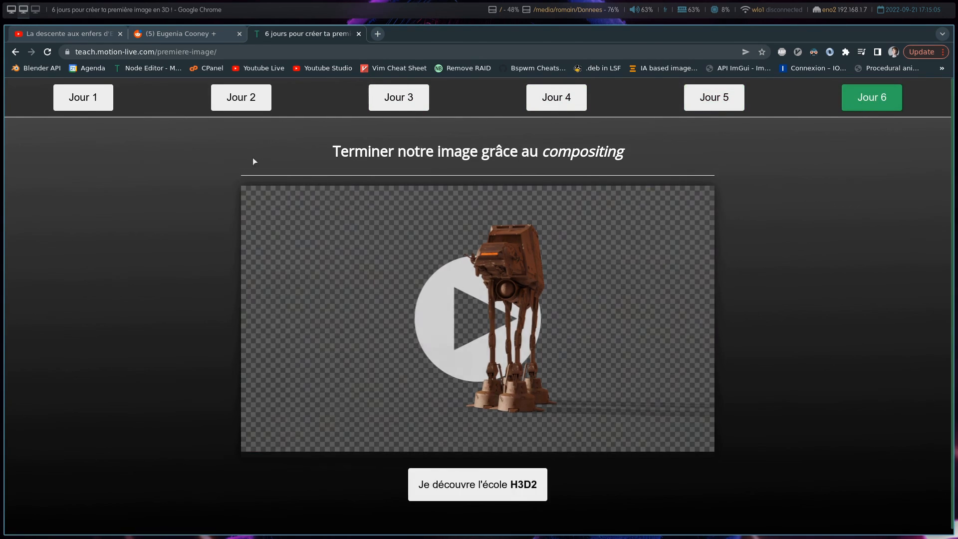